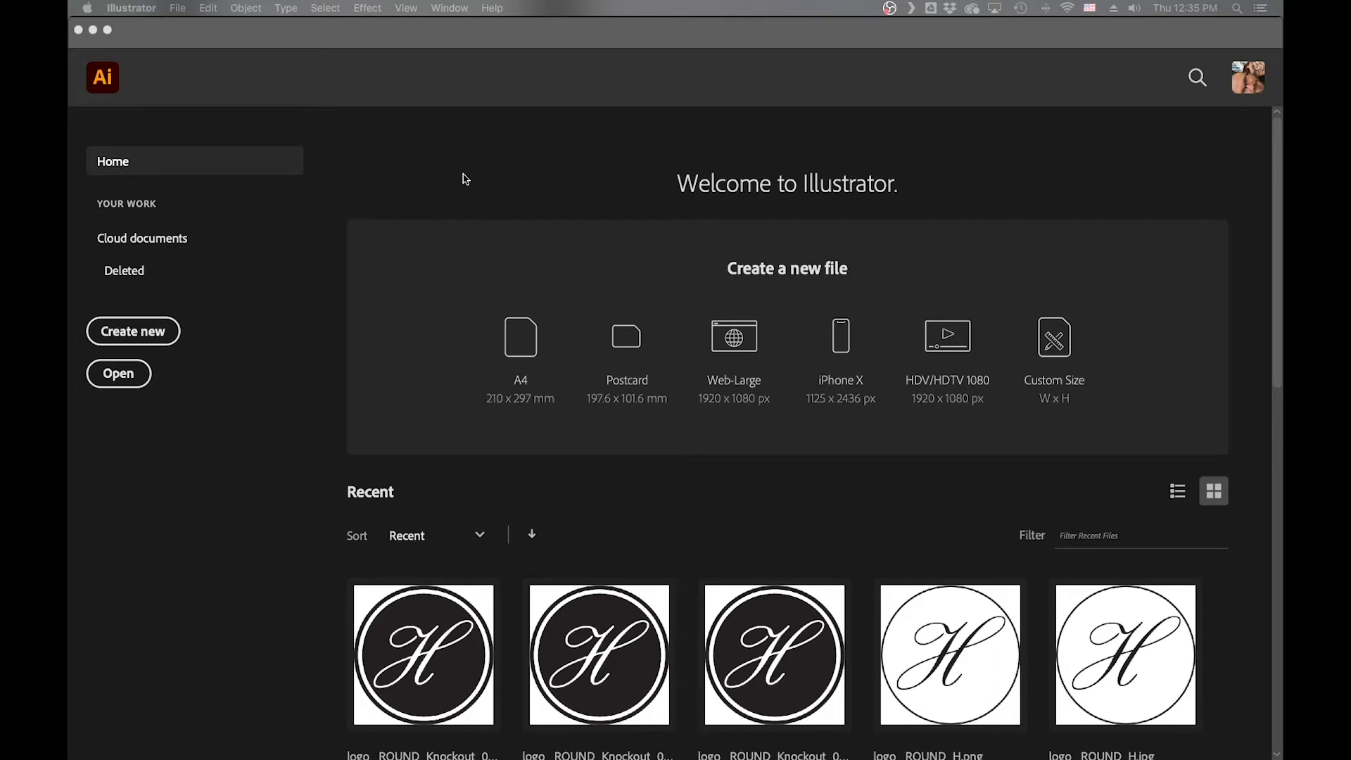
- Create a new portrait document measuring 8.5 by 11 inches
{"action": "left_click", "coordinate": [152, 334]}
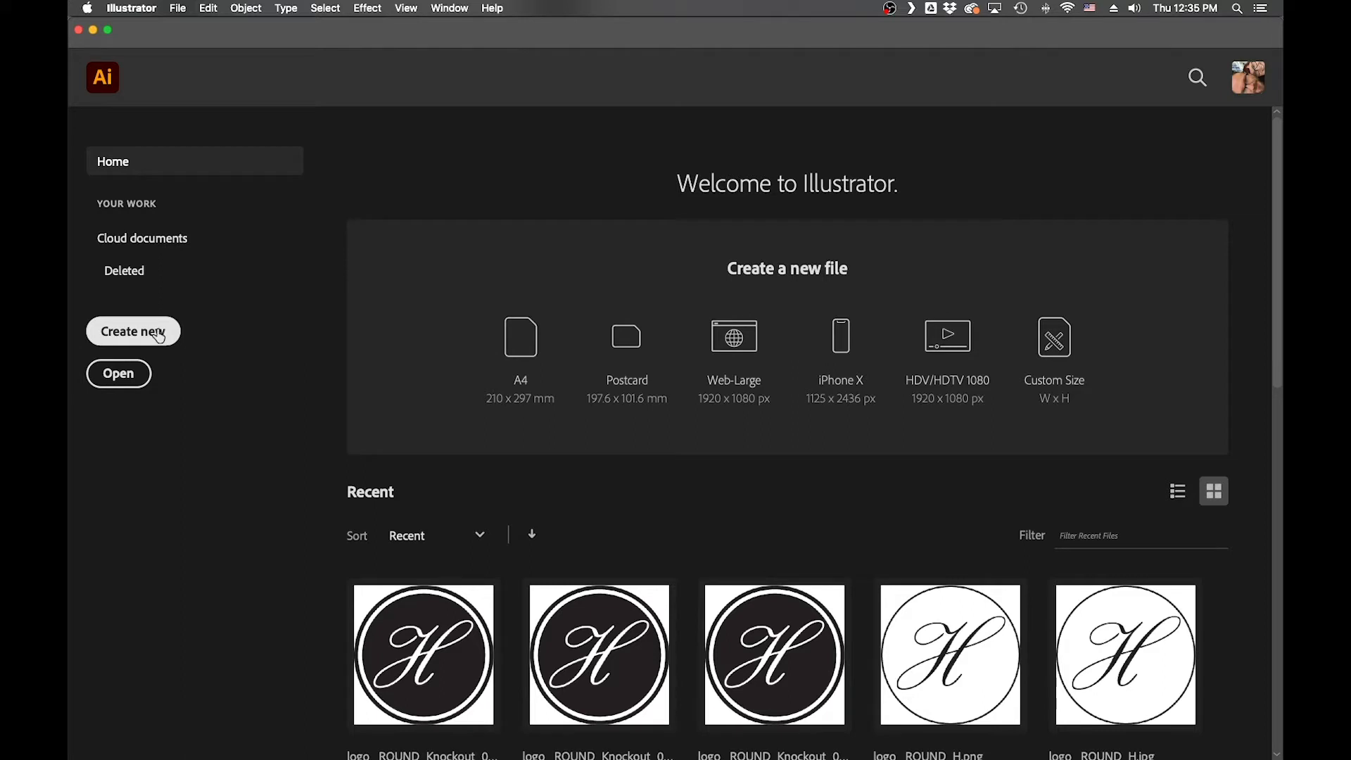
{"action": "left_click", "coordinate": [159, 337]}
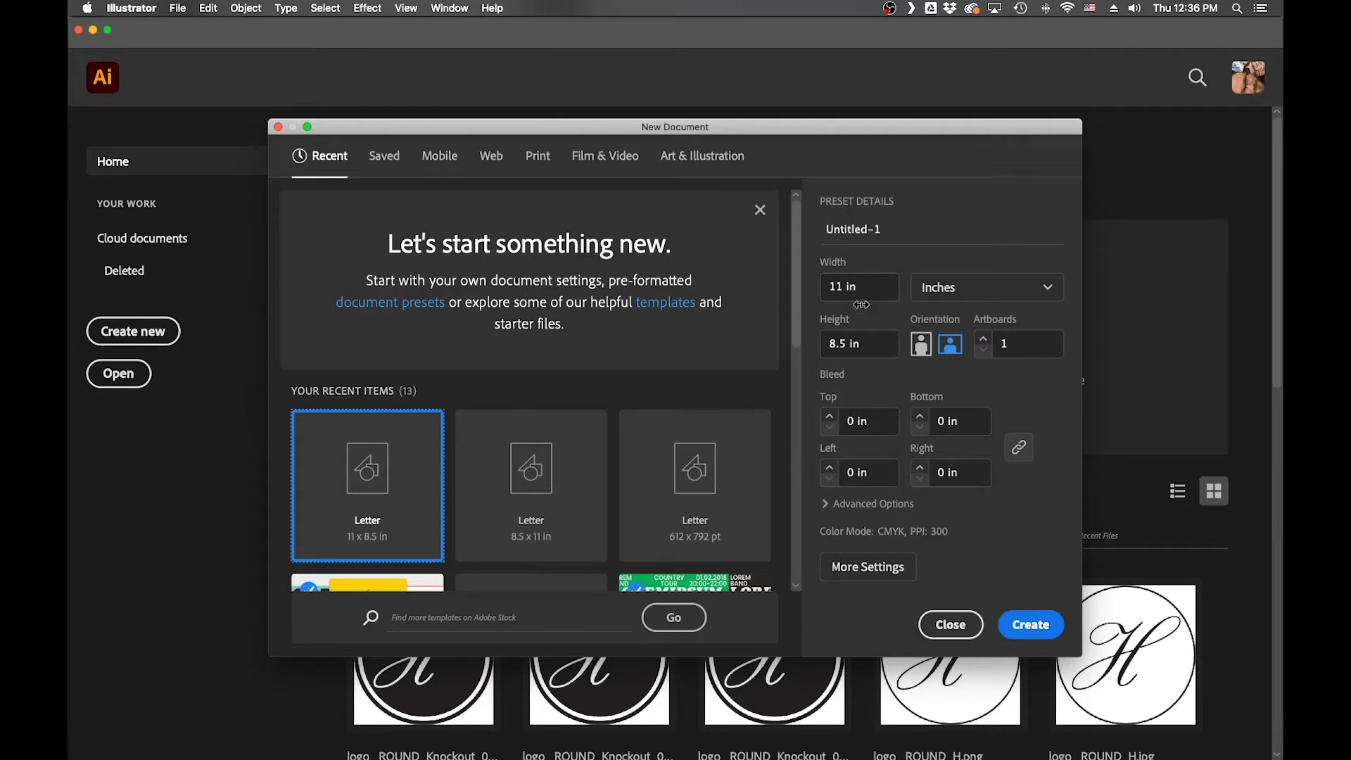
{"action": "left_click", "coordinate": [929, 354]}
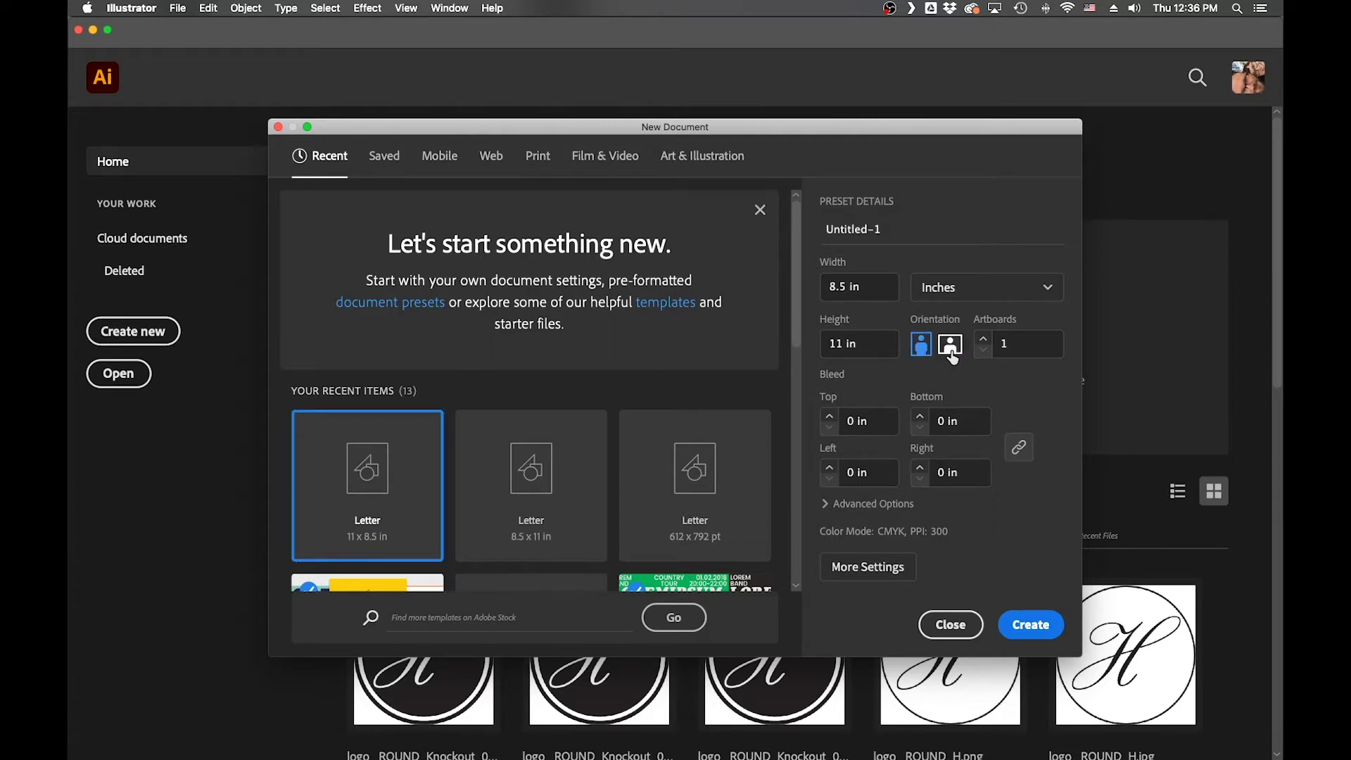
{"action": "left_click", "coordinate": [951, 347]}
{"action": "left_click", "coordinate": [922, 344]}
{"action": "left_click", "coordinate": [1049, 294]}
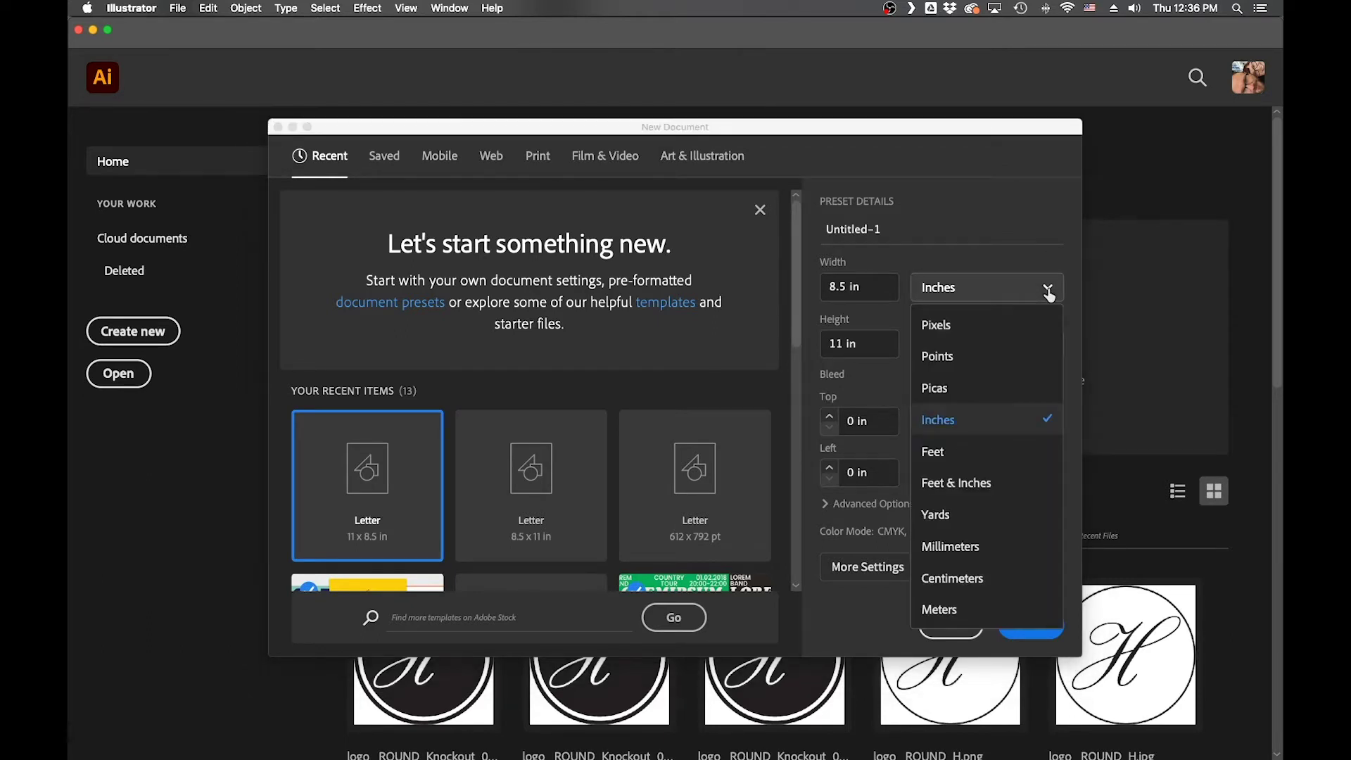
{"action": "left_click", "coordinate": [1046, 240]}
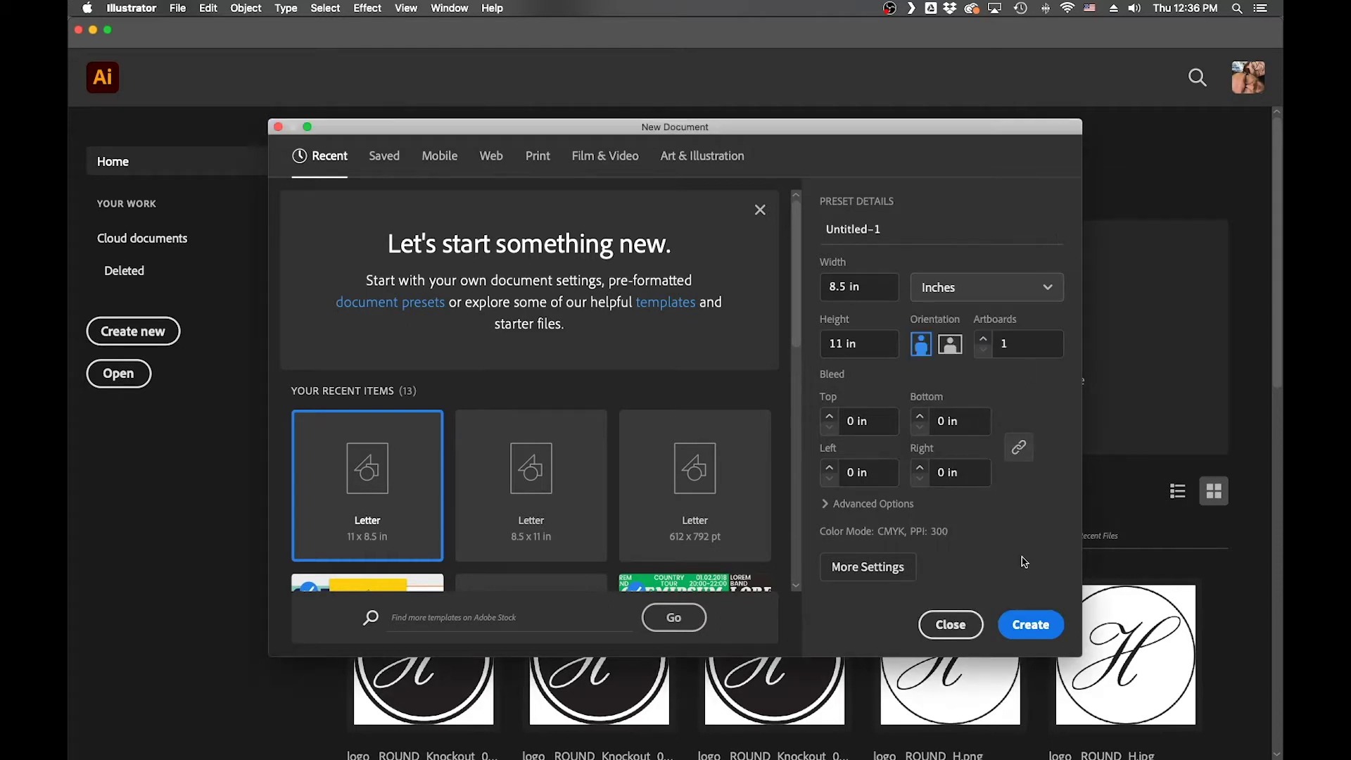
{"action": "left_click", "coordinate": [1025, 633]}
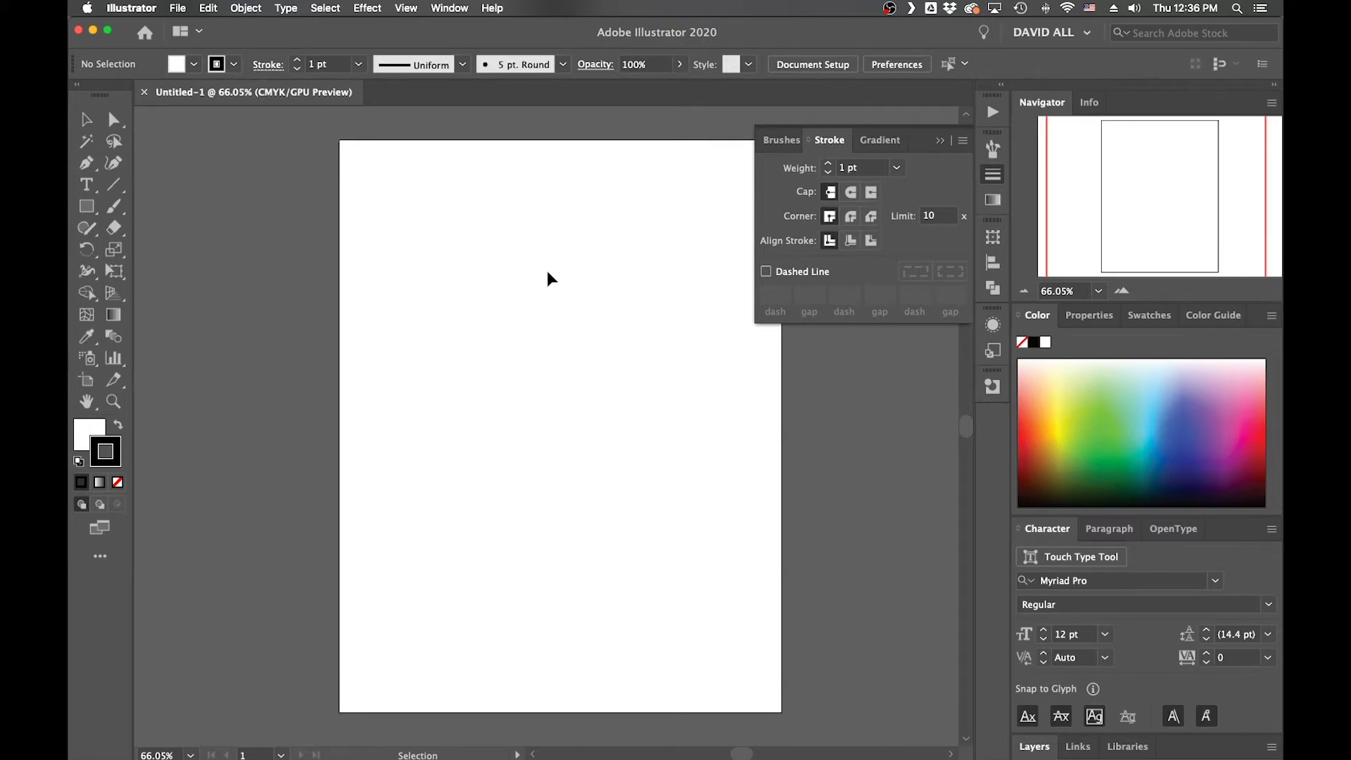
{"action": "scroll", "coordinate": [552, 280], "scroll_direction": "up", "scroll_amount": 1}
{"action": "scroll", "coordinate": [552, 279], "scroll_direction": "down", "scroll_amount": 6}
{"action": "scroll", "coordinate": [548, 279], "scroll_direction": "right", "scroll_amount": 3}
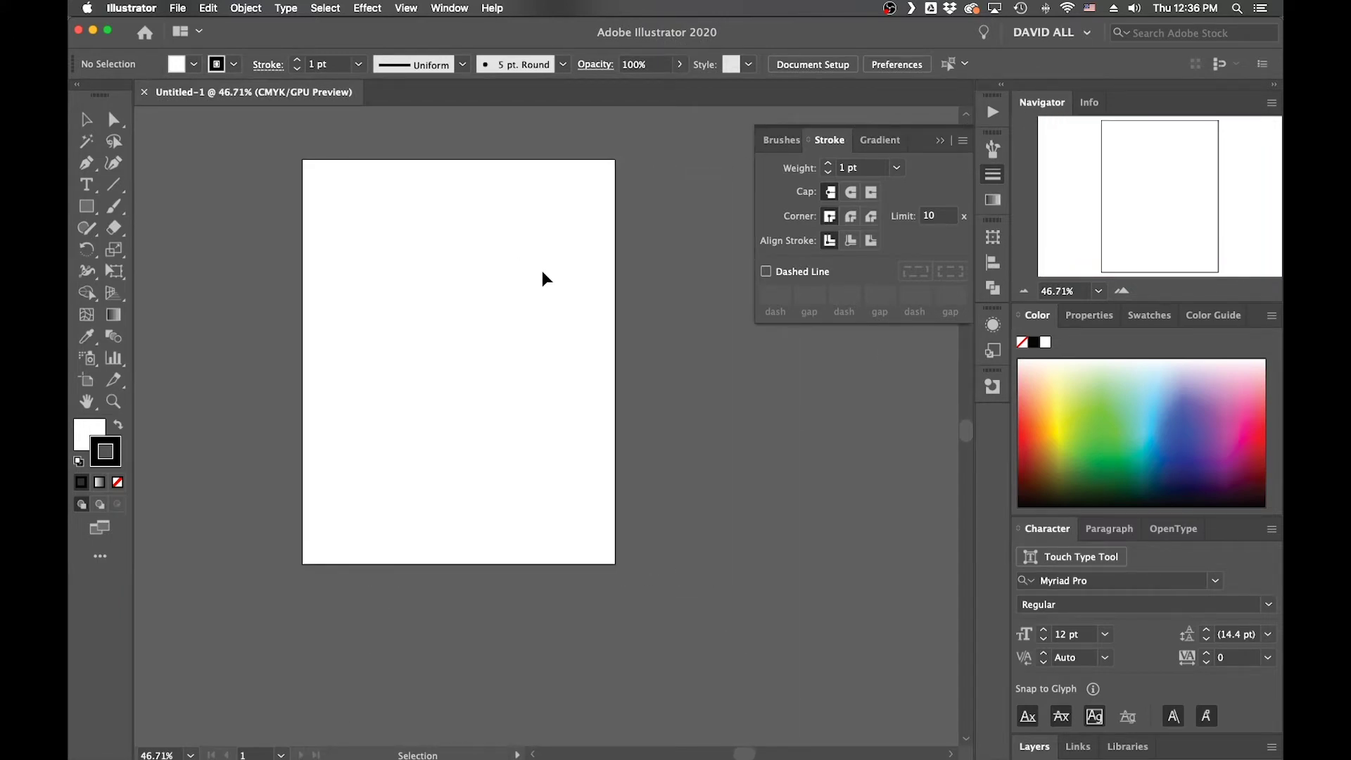
{"action": "scroll", "coordinate": [544, 279], "scroll_direction": "up", "scroll_amount": 4}
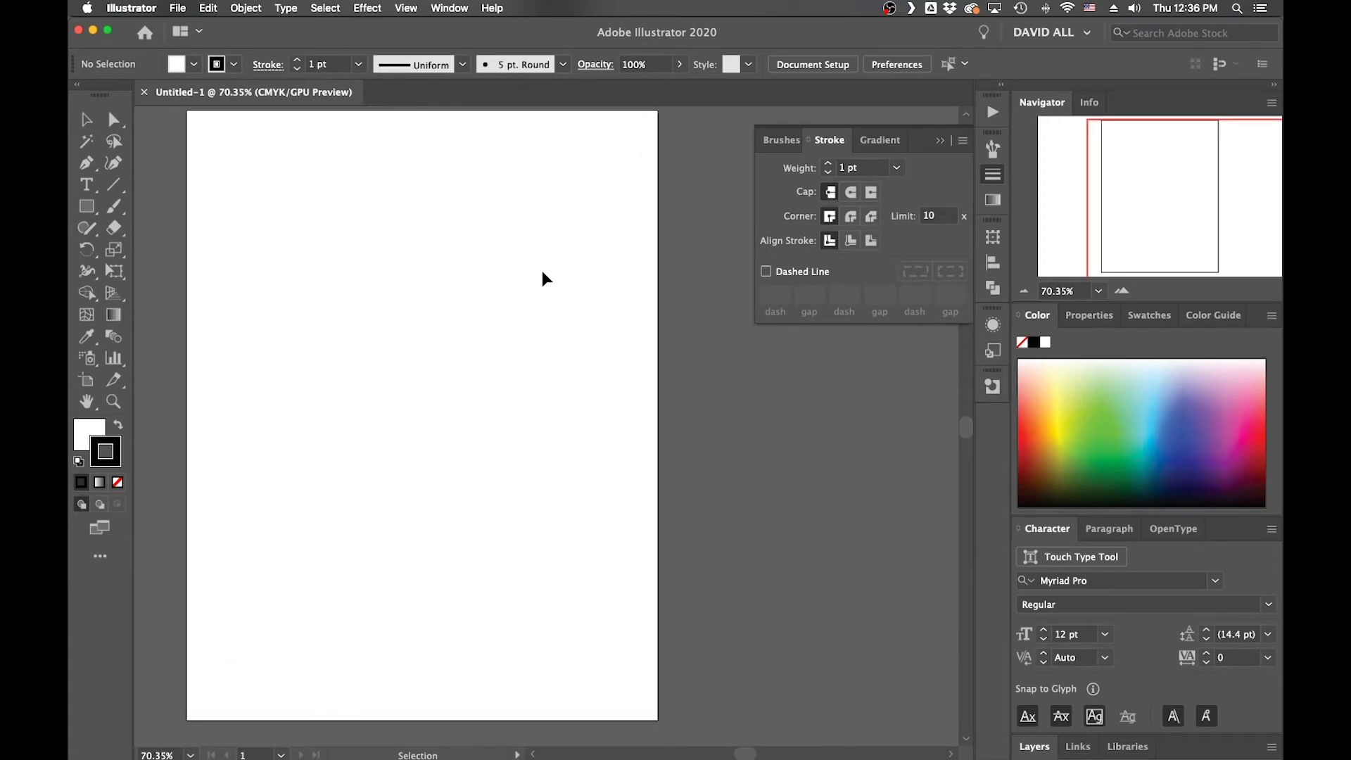
{"action": "scroll", "coordinate": [322, 375], "scroll_direction": "up", "scroll_amount": 1}
{"action": "scroll", "coordinate": [321, 375], "scroll_direction": "left", "scroll_amount": 1}
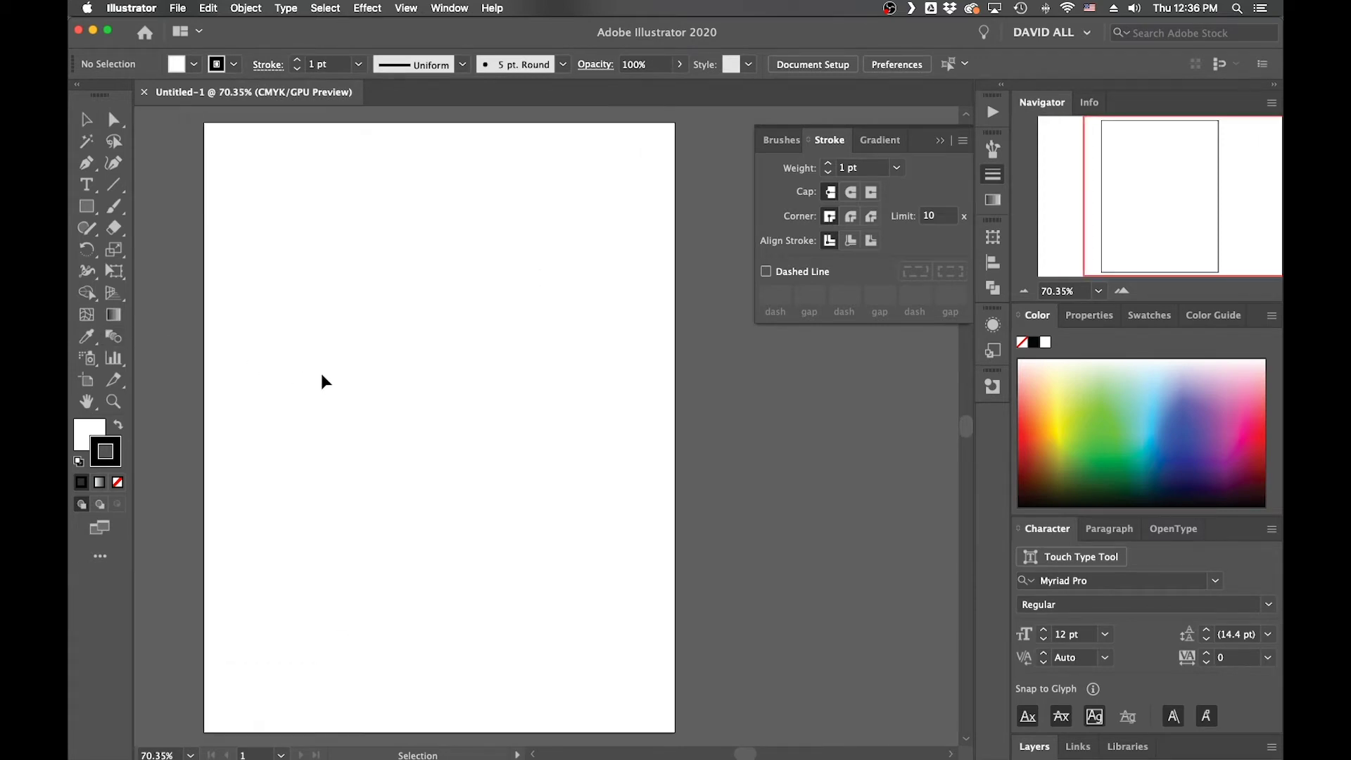
{"action": "scroll", "coordinate": [322, 380], "scroll_direction": "left", "scroll_amount": 1}
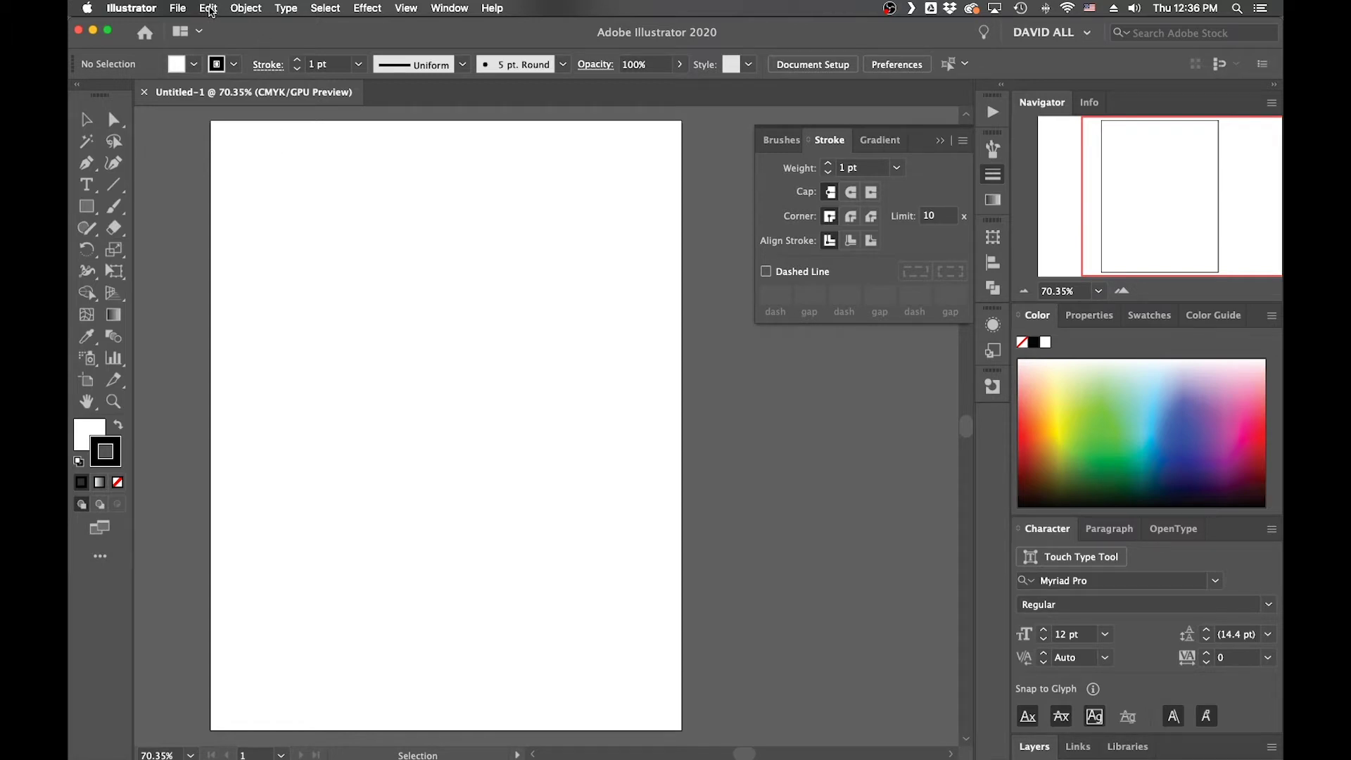
- Place IMG_9264.JPG from the Google Drive My Drive folder near the artboard's upper-left corner
{"action": "left_click", "coordinate": [209, 8]}
{"action": "mouse_move", "coordinate": [177, 9]}
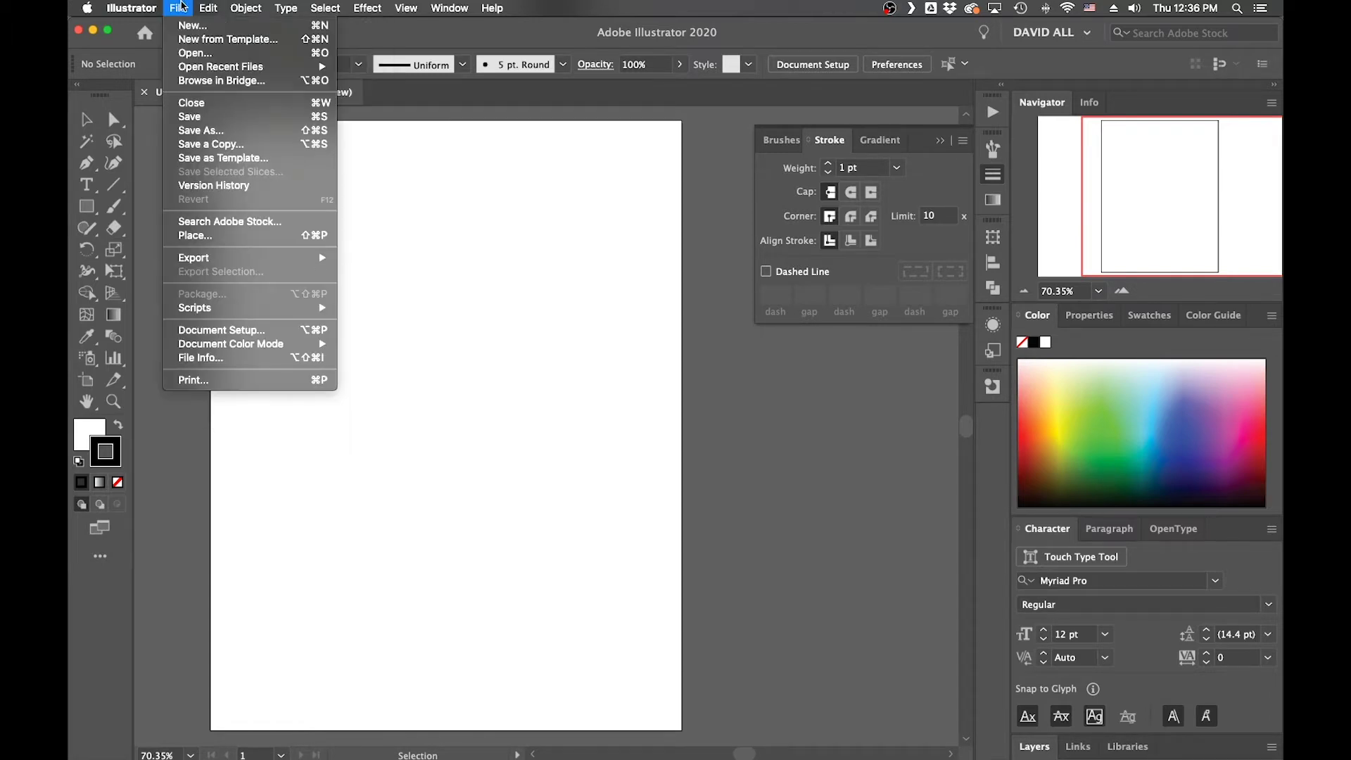
{"action": "mouse_move", "coordinate": [194, 260]}
{"action": "left_click", "coordinate": [222, 238]}
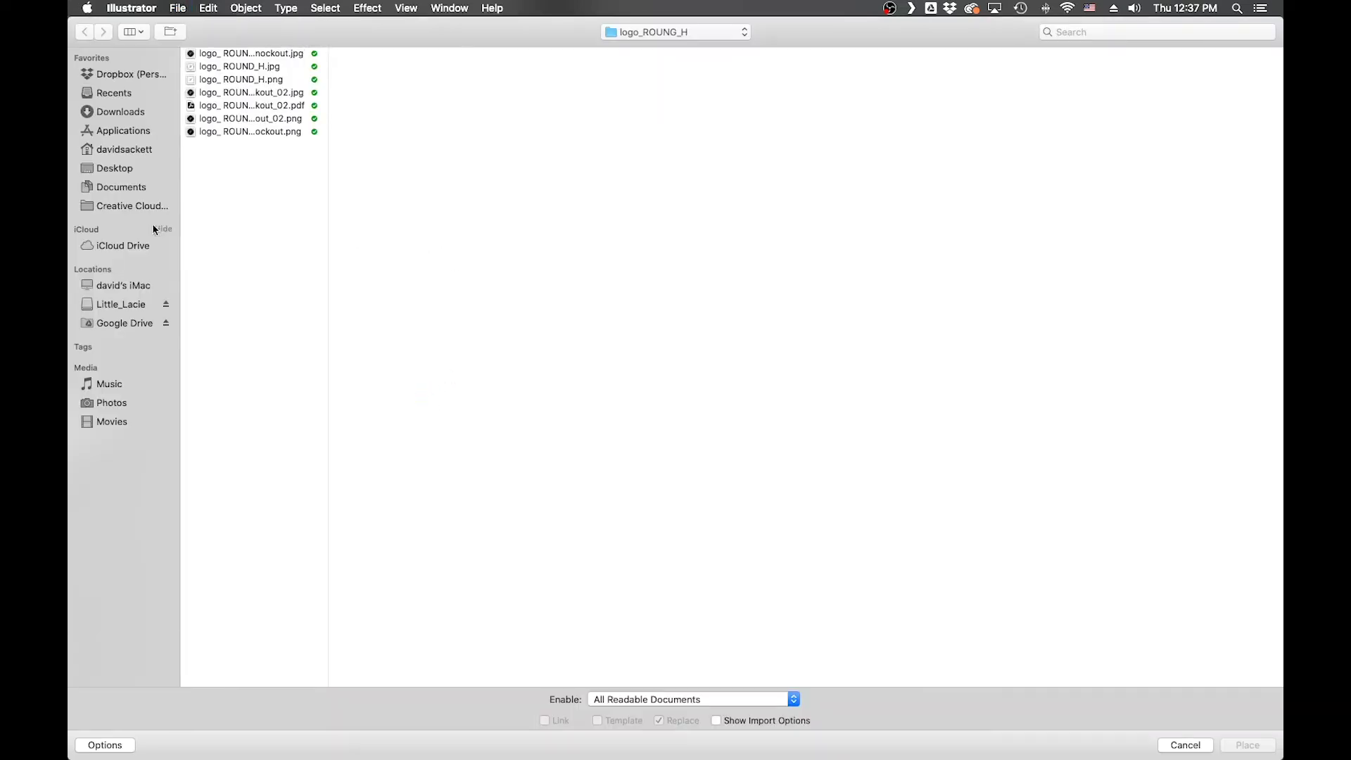
{"action": "left_click", "coordinate": [116, 327]}
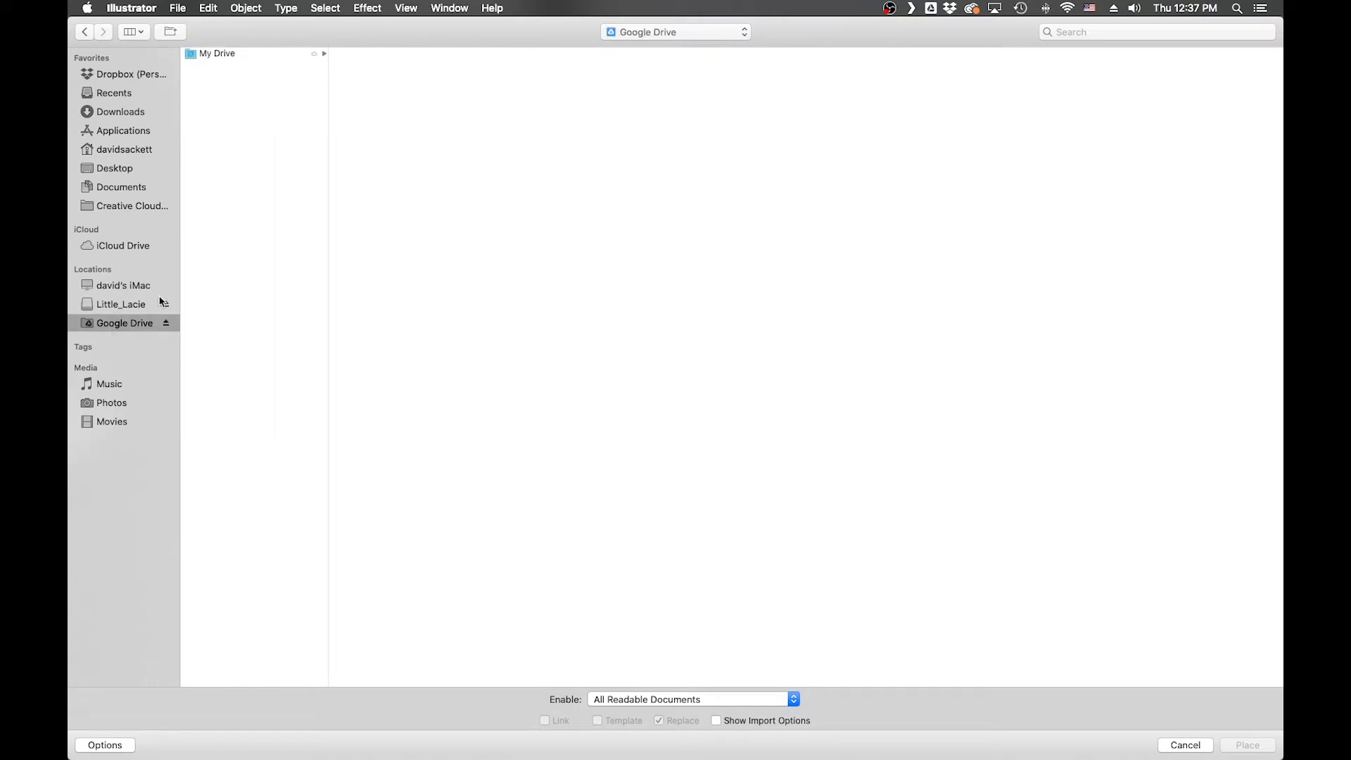
{"action": "left_click", "coordinate": [256, 56]}
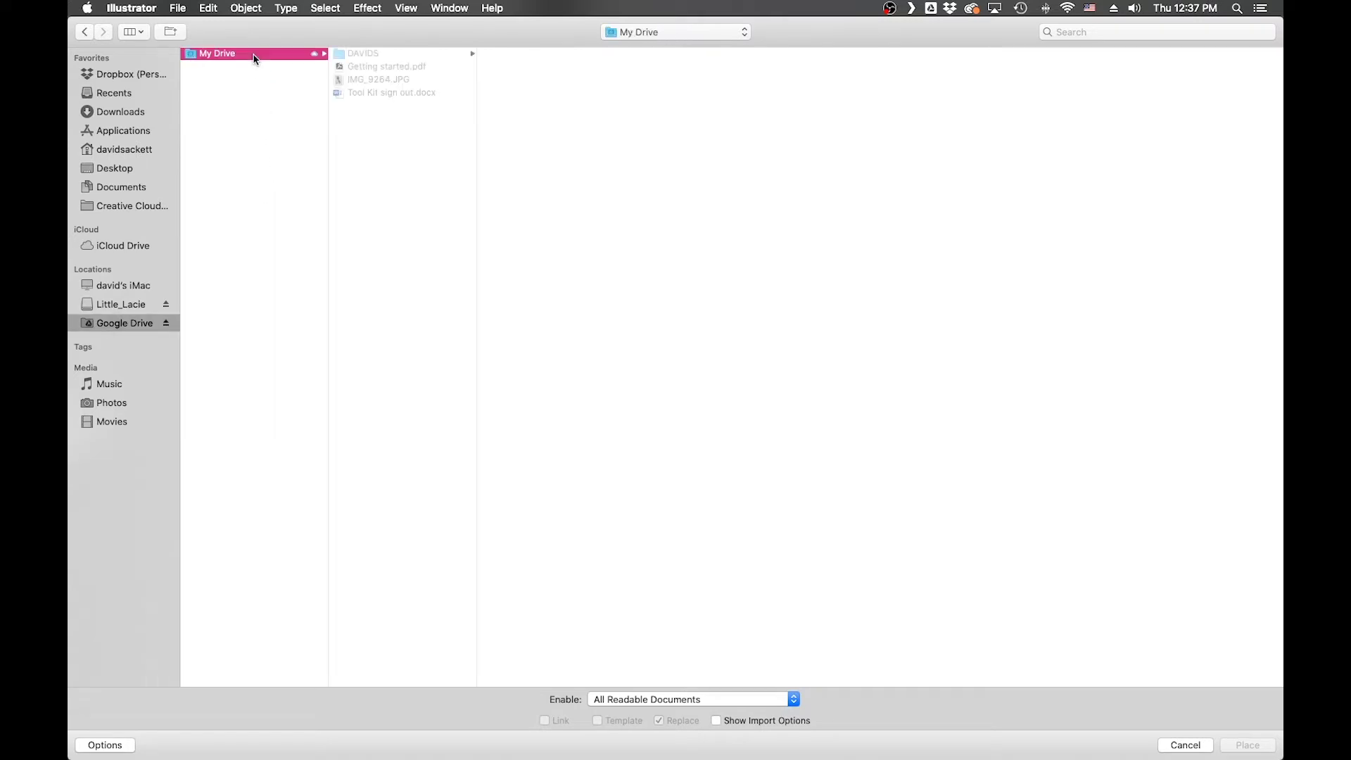
{"action": "left_click", "coordinate": [371, 81]}
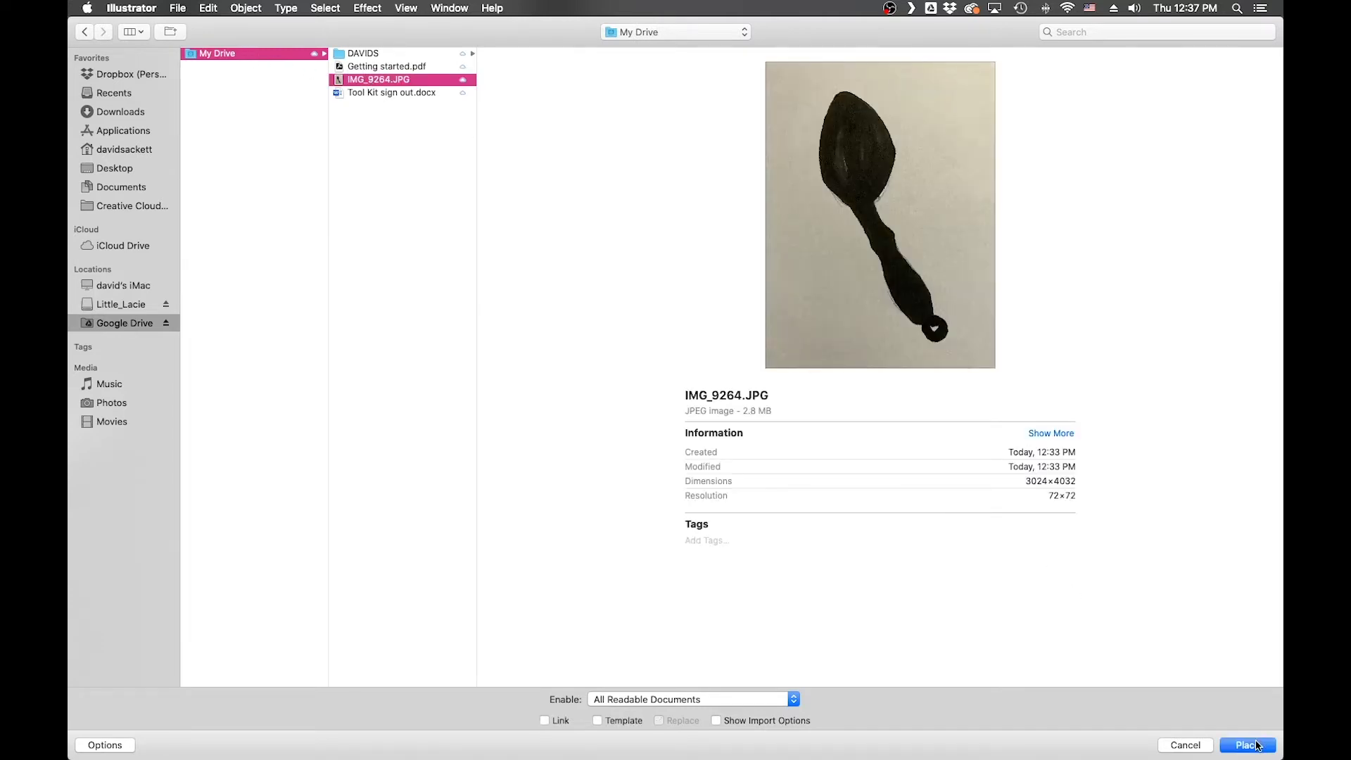
{"action": "left_click", "coordinate": [1247, 745]}
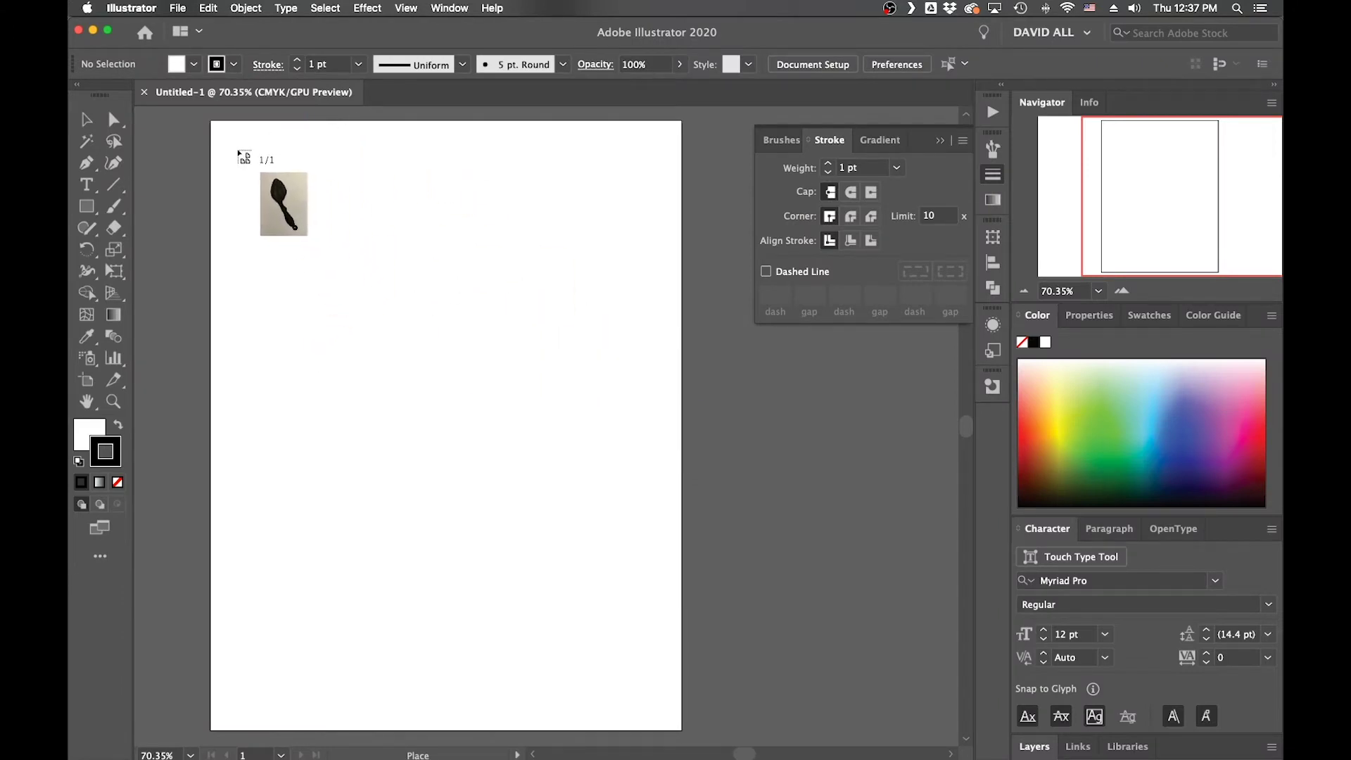
{"action": "left_click", "coordinate": [239, 150]}
- Scale the placed spoon image down proportionally from its lower-right corner until it fits inside the artboard
{"action": "scroll", "coordinate": [322, 271], "scroll_direction": "down", "scroll_amount": 5}
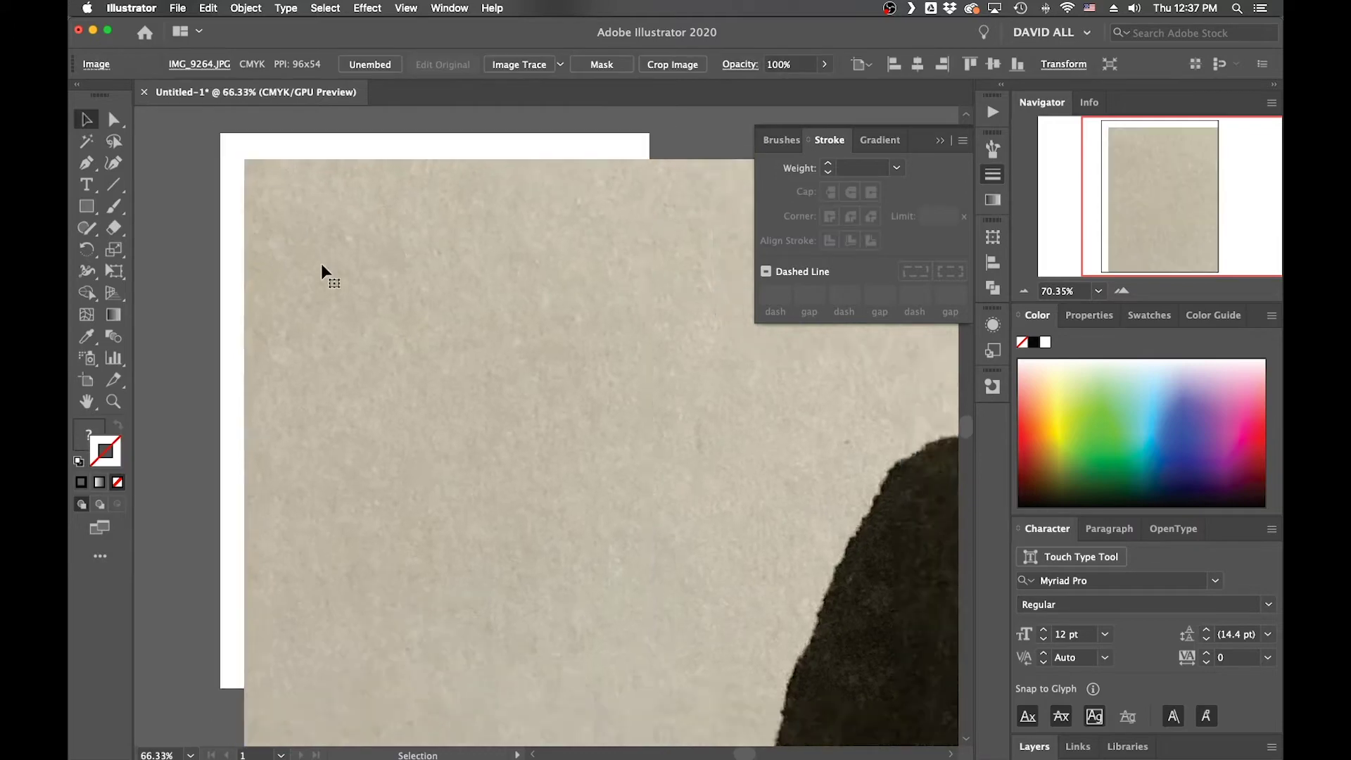
{"action": "scroll", "coordinate": [322, 271], "scroll_direction": "down", "scroll_amount": 4}
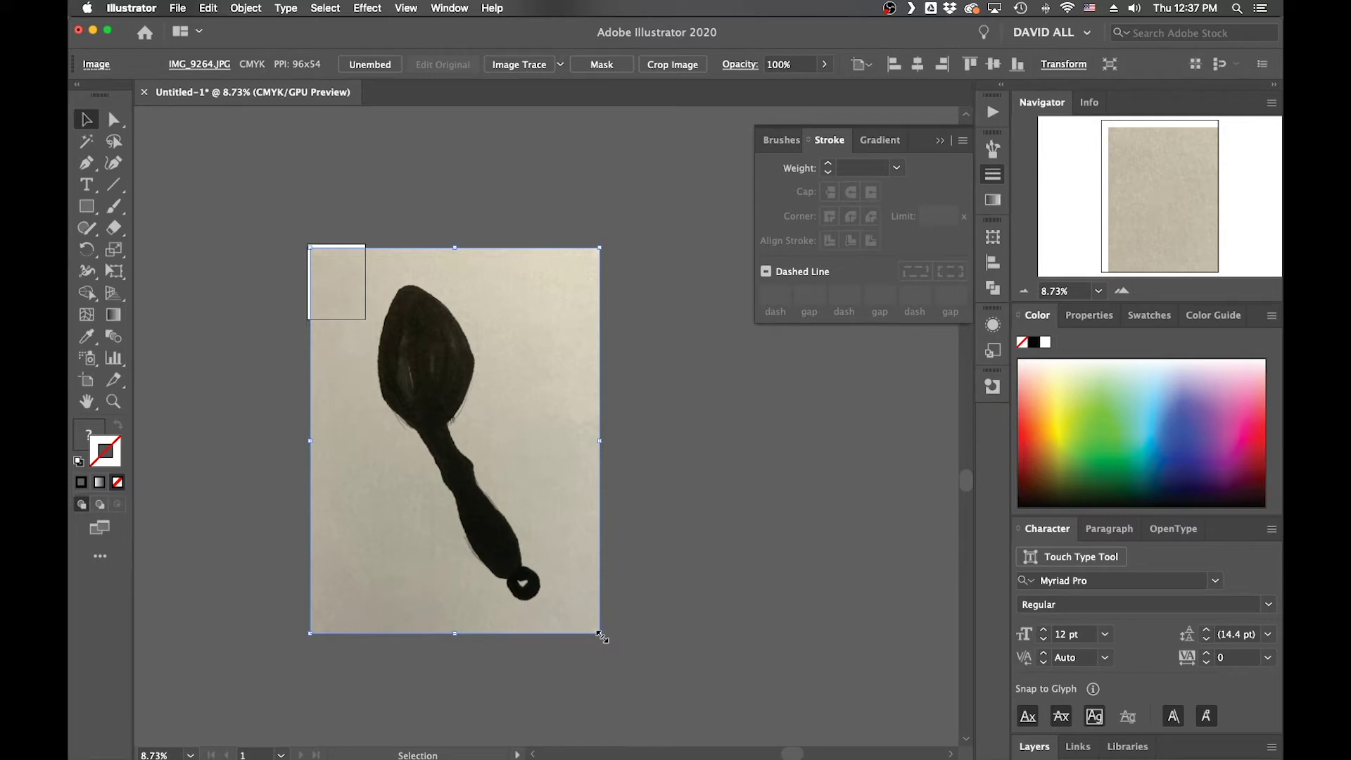
{"action": "left_click_drag", "start_coordinate": [599, 634], "coordinate": [483, 415]}
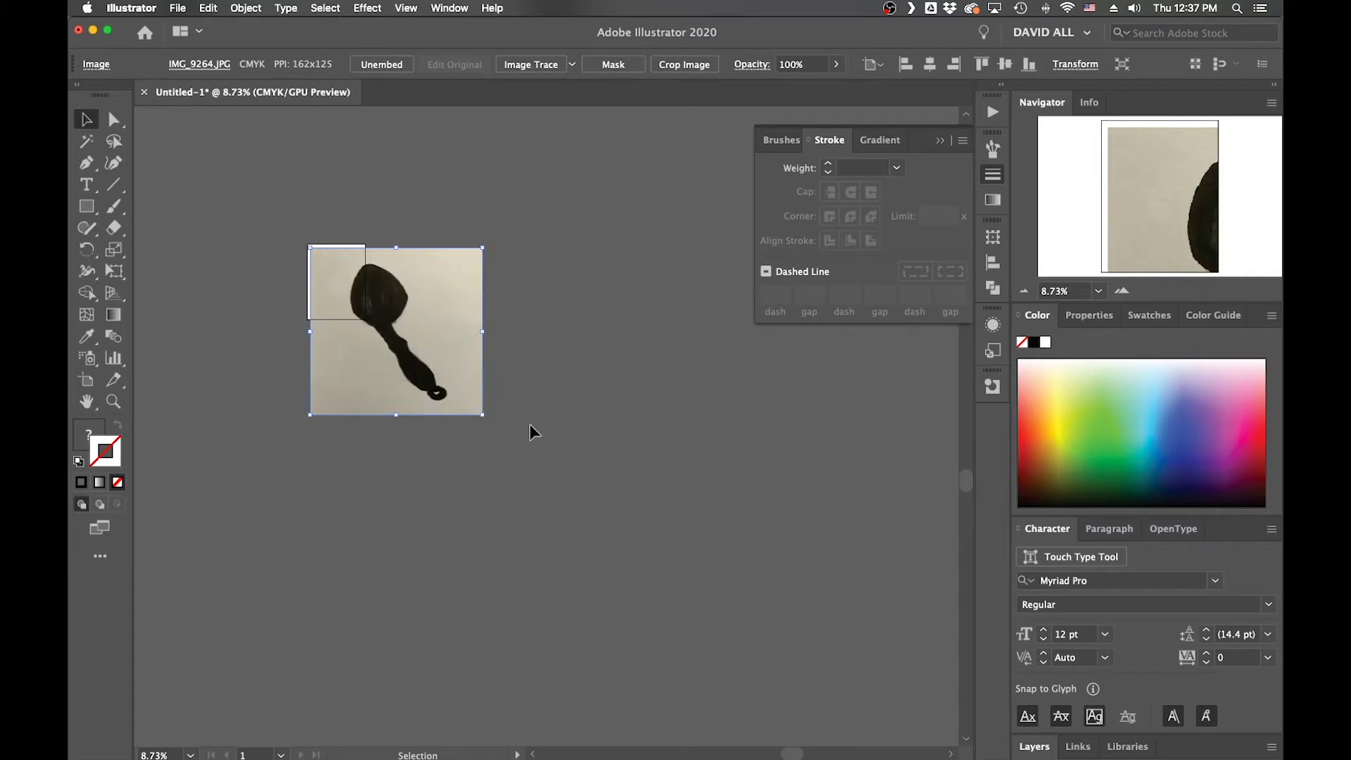
{"action": "key", "text": "super+z"}
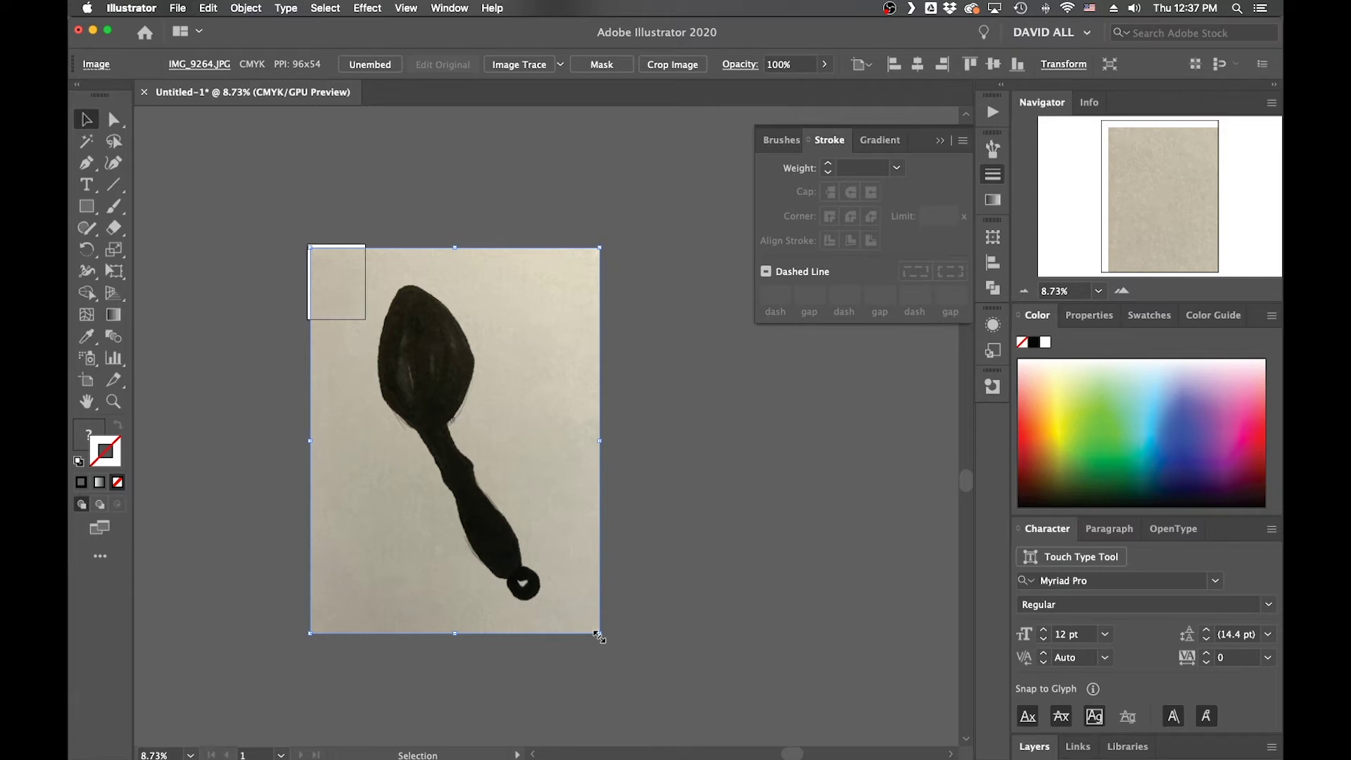
{"action": "left_click_drag", "start_coordinate": [600, 637], "coordinate": [373, 308]}
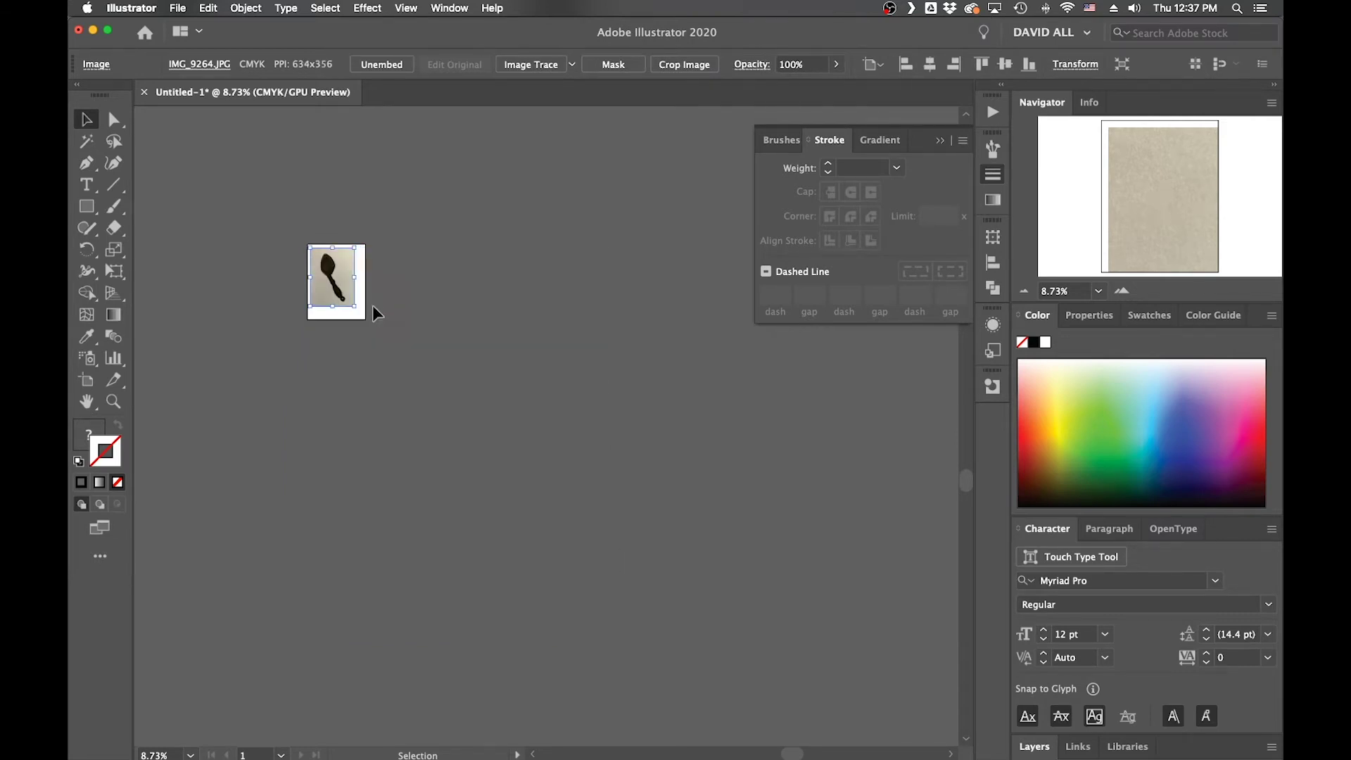
- Rotate the spoon image 90° counterclockwise and move it to span the artboard's width near its upper edge
{"action": "scroll", "coordinate": [333, 301], "scroll_direction": "up", "scroll_amount": 10}
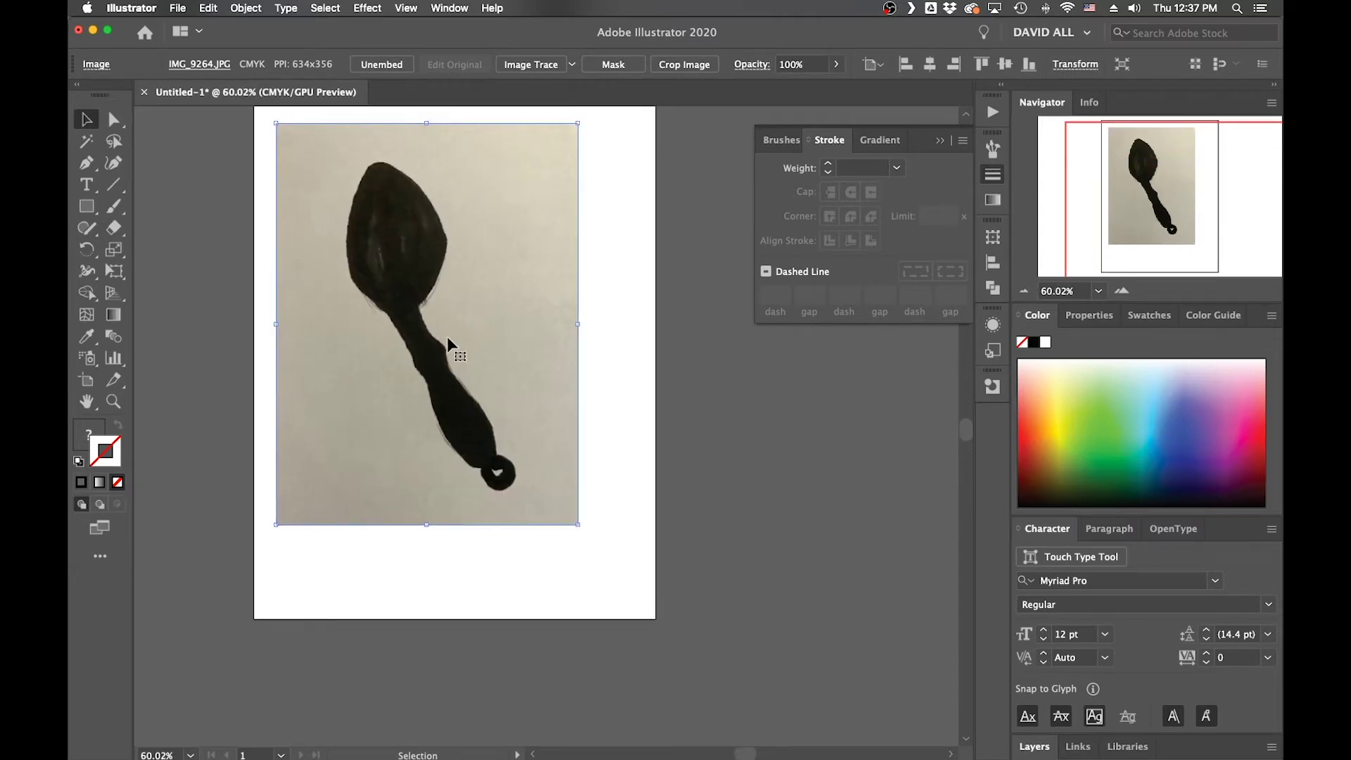
{"action": "scroll", "coordinate": [447, 341], "scroll_direction": "down", "scroll_amount": 2}
{"action": "scroll", "coordinate": [448, 341], "scroll_direction": "up", "scroll_amount": 1}
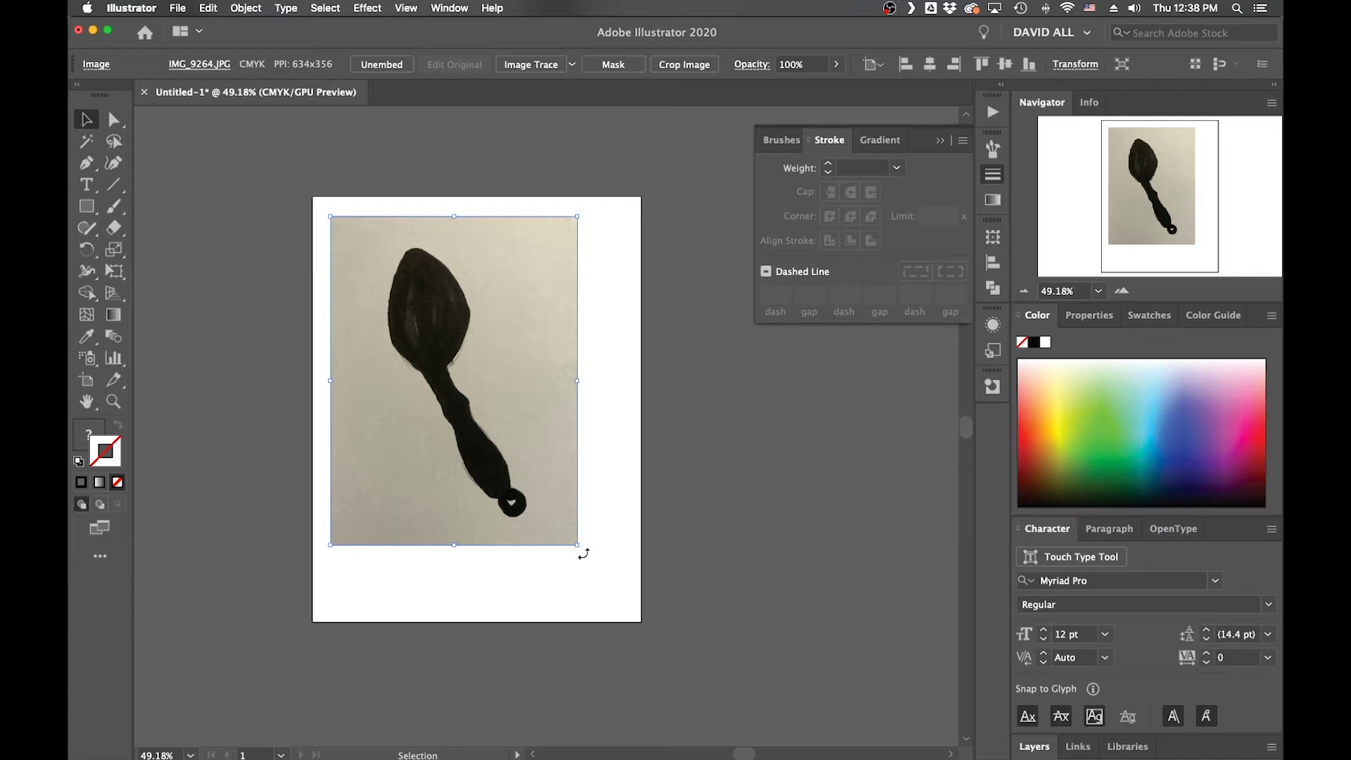
{"action": "left_click_drag", "start_coordinate": [583, 554], "coordinate": [635, 278]}
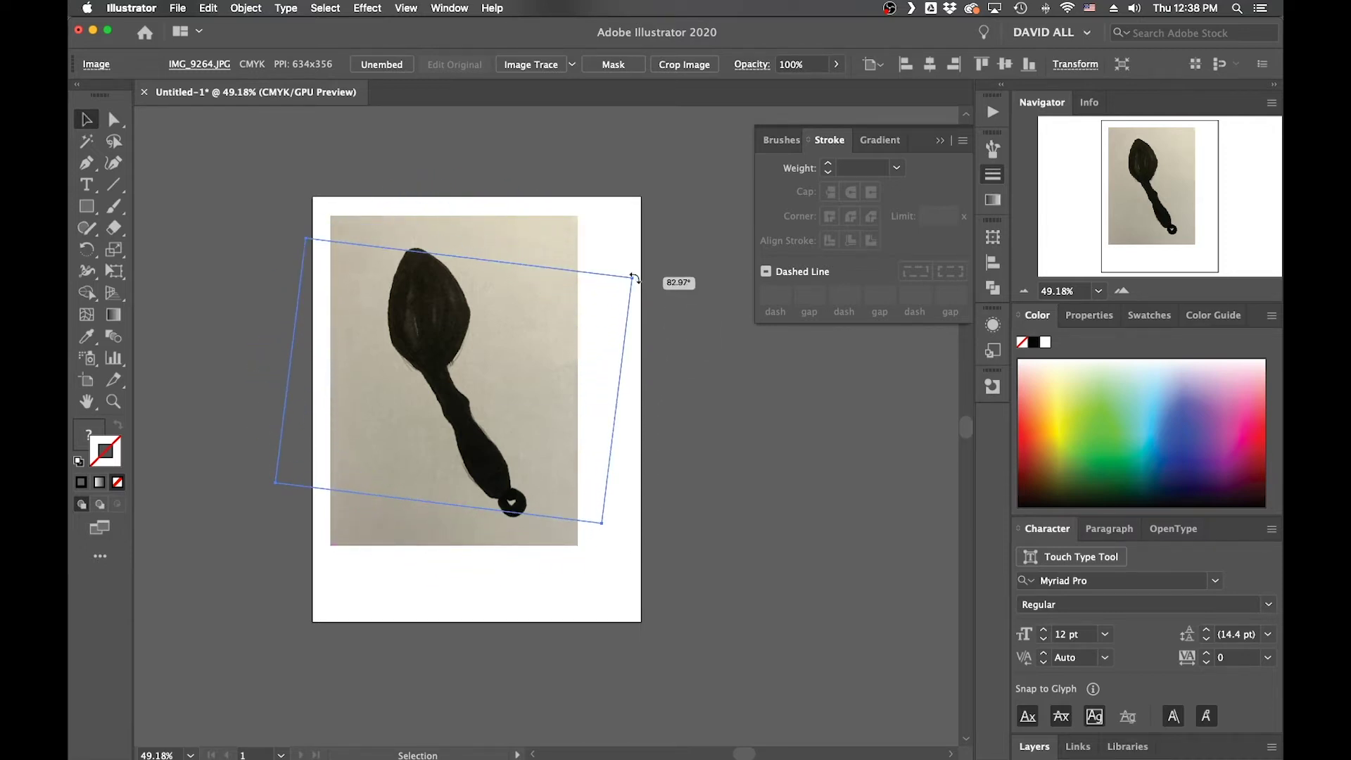
{"action": "left_click_drag", "start_coordinate": [635, 278], "coordinate": [634, 279]}
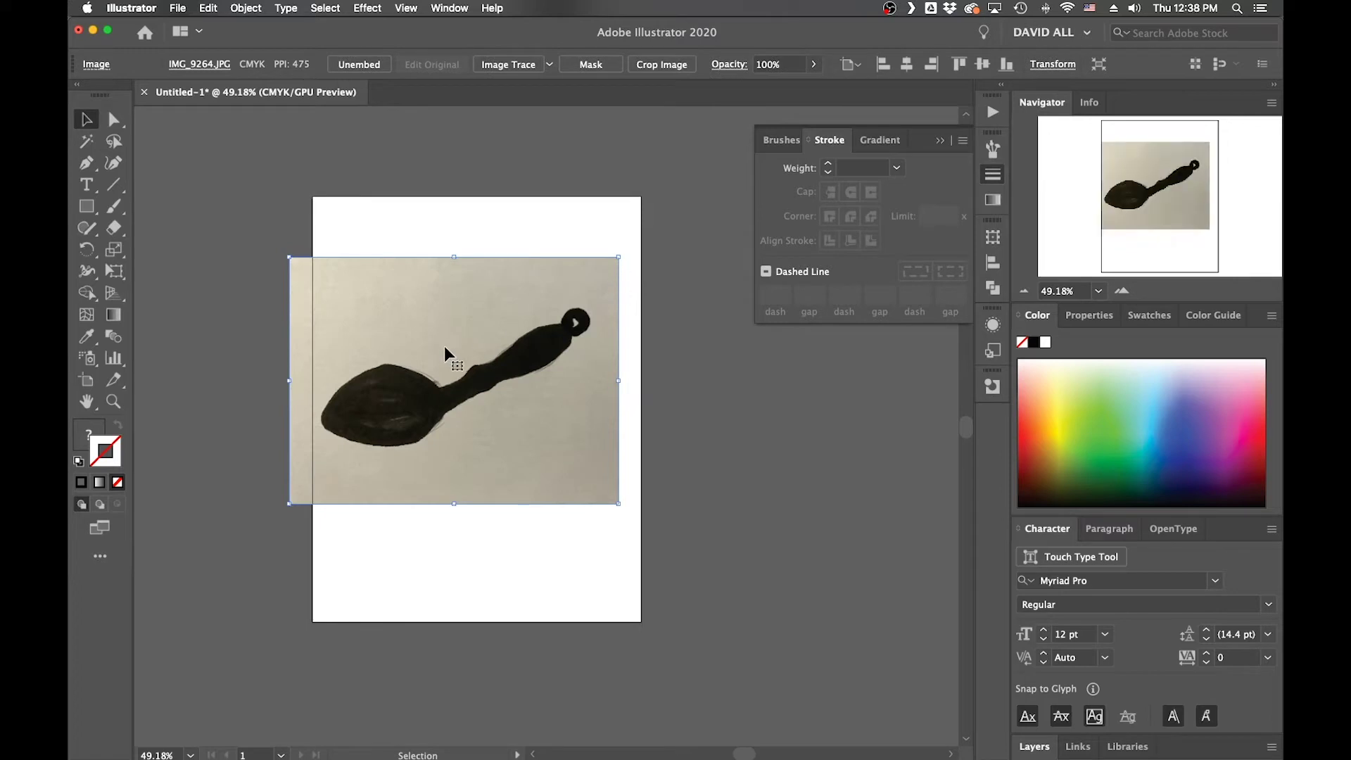
{"action": "left_click_drag", "start_coordinate": [448, 351], "coordinate": [468, 293]}
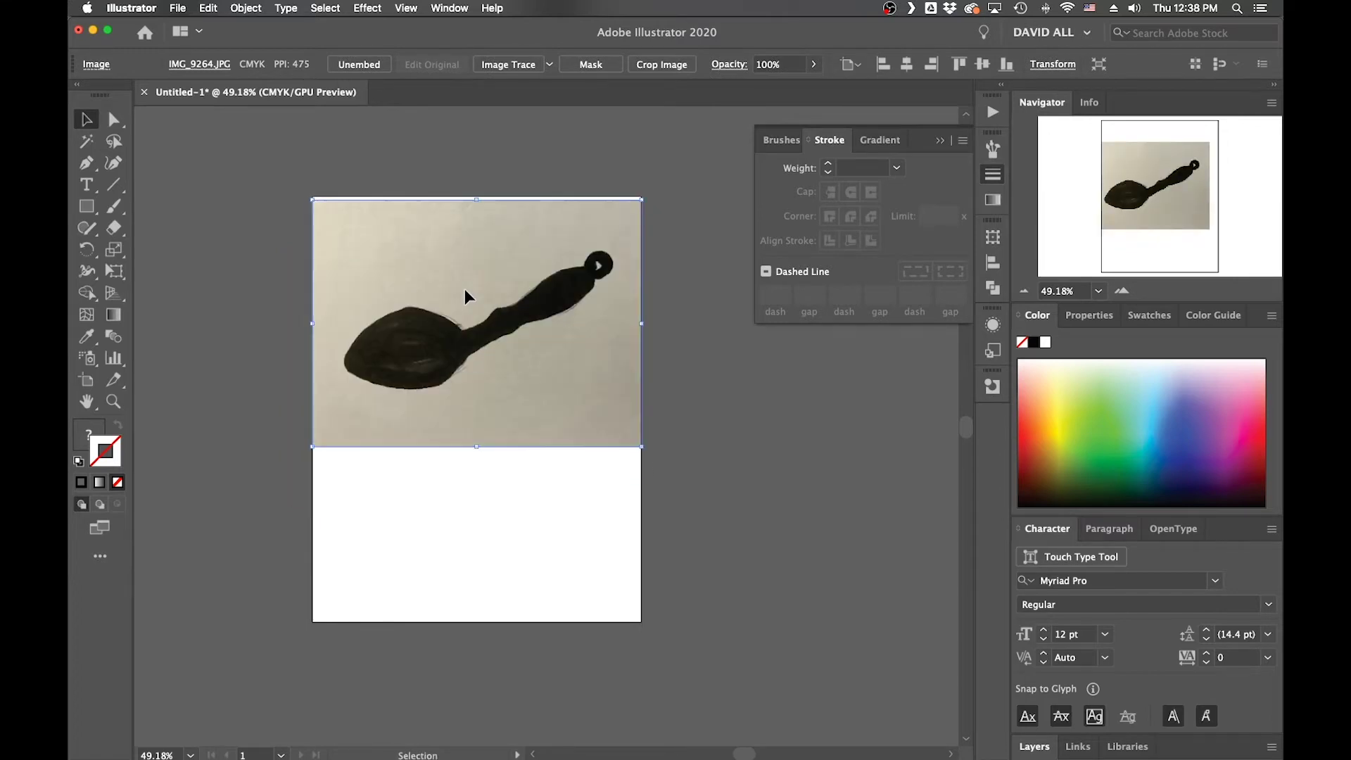
{"action": "left_click", "coordinate": [670, 495]}
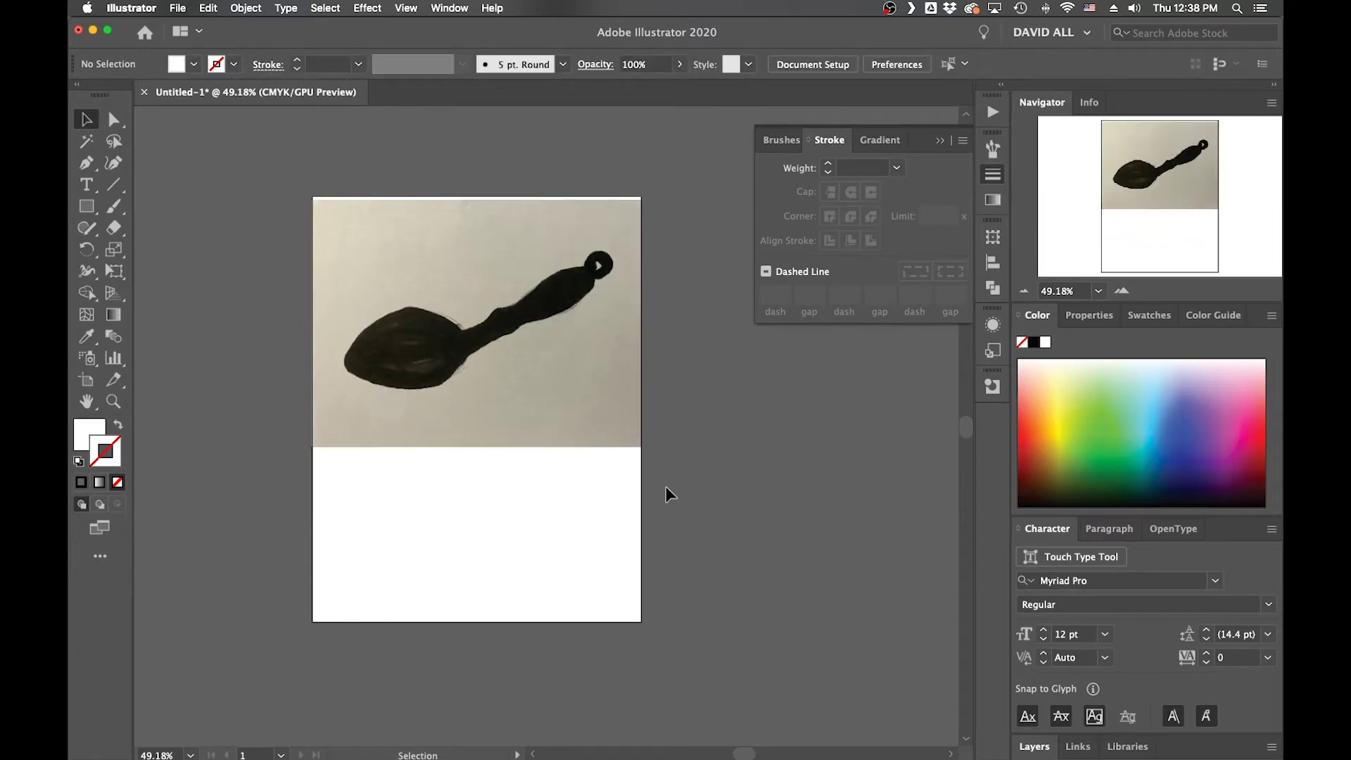
- Run Image Trace on the spoon image with the default preset, accepting the large-image tracing
{"action": "left_click", "coordinate": [589, 386]}
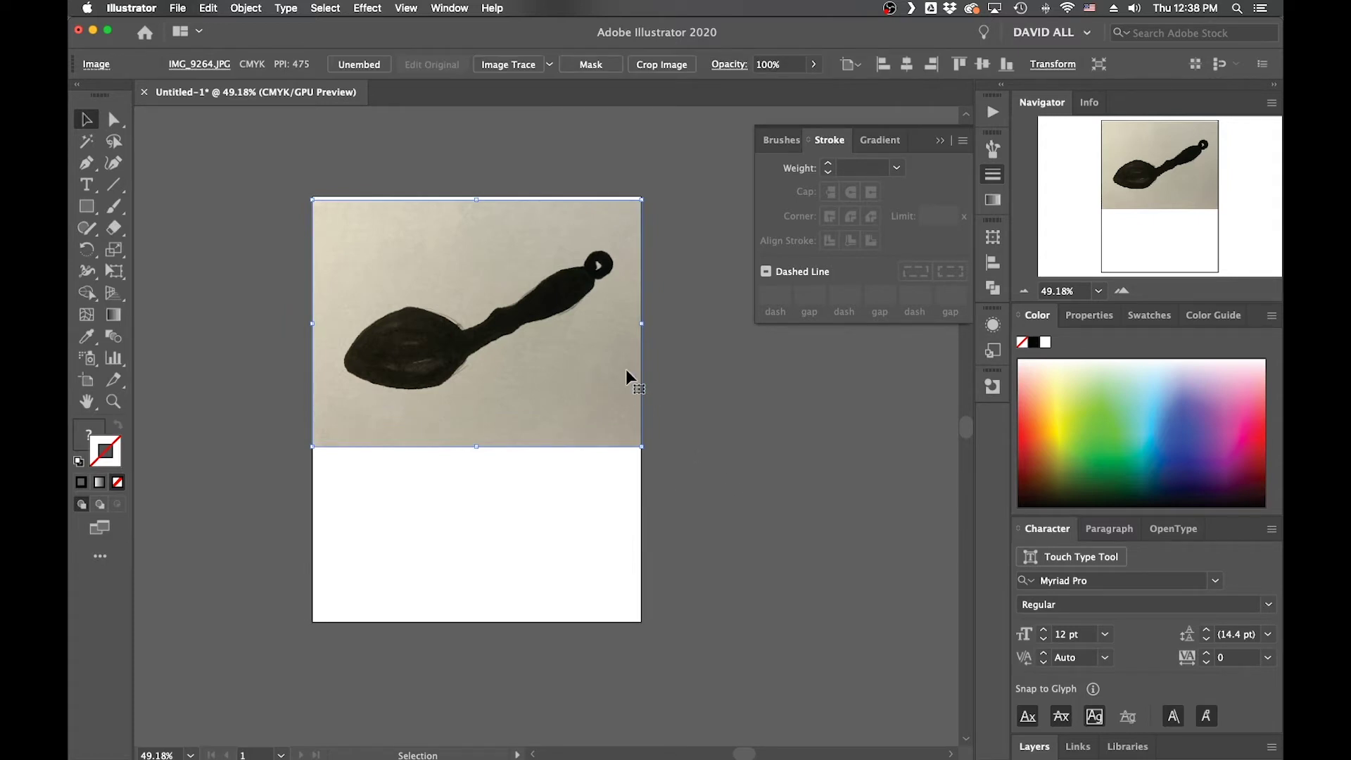
{"action": "left_click", "coordinate": [699, 387]}
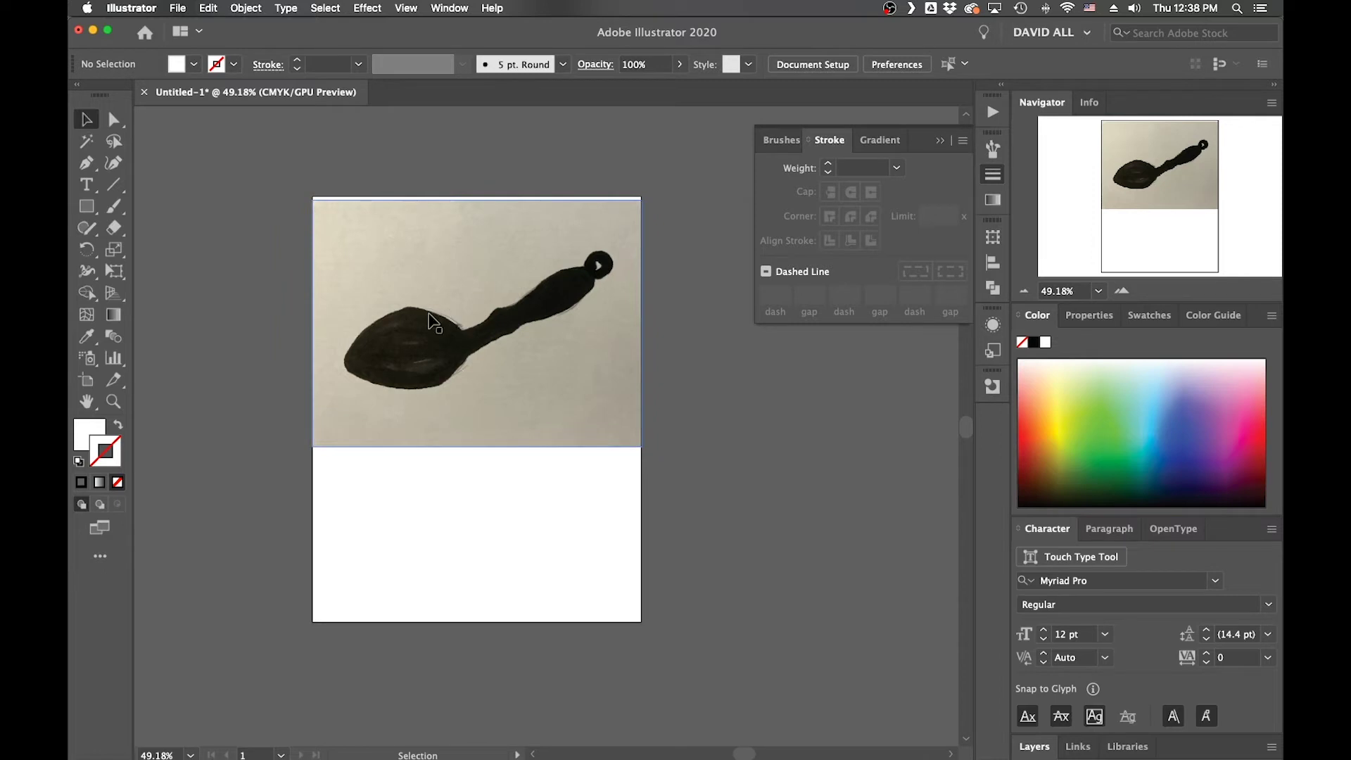
{"action": "left_click", "coordinate": [512, 328]}
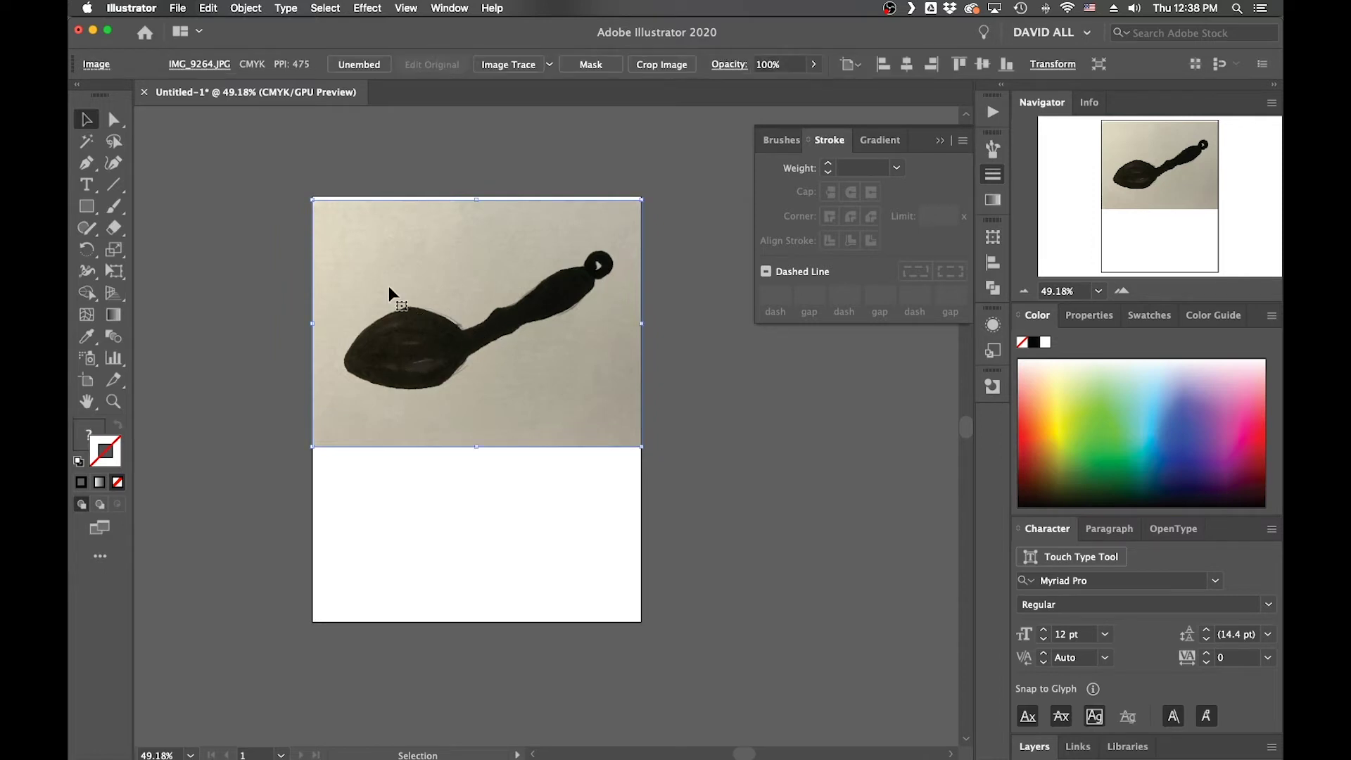
{"action": "left_click", "coordinate": [242, 7]}
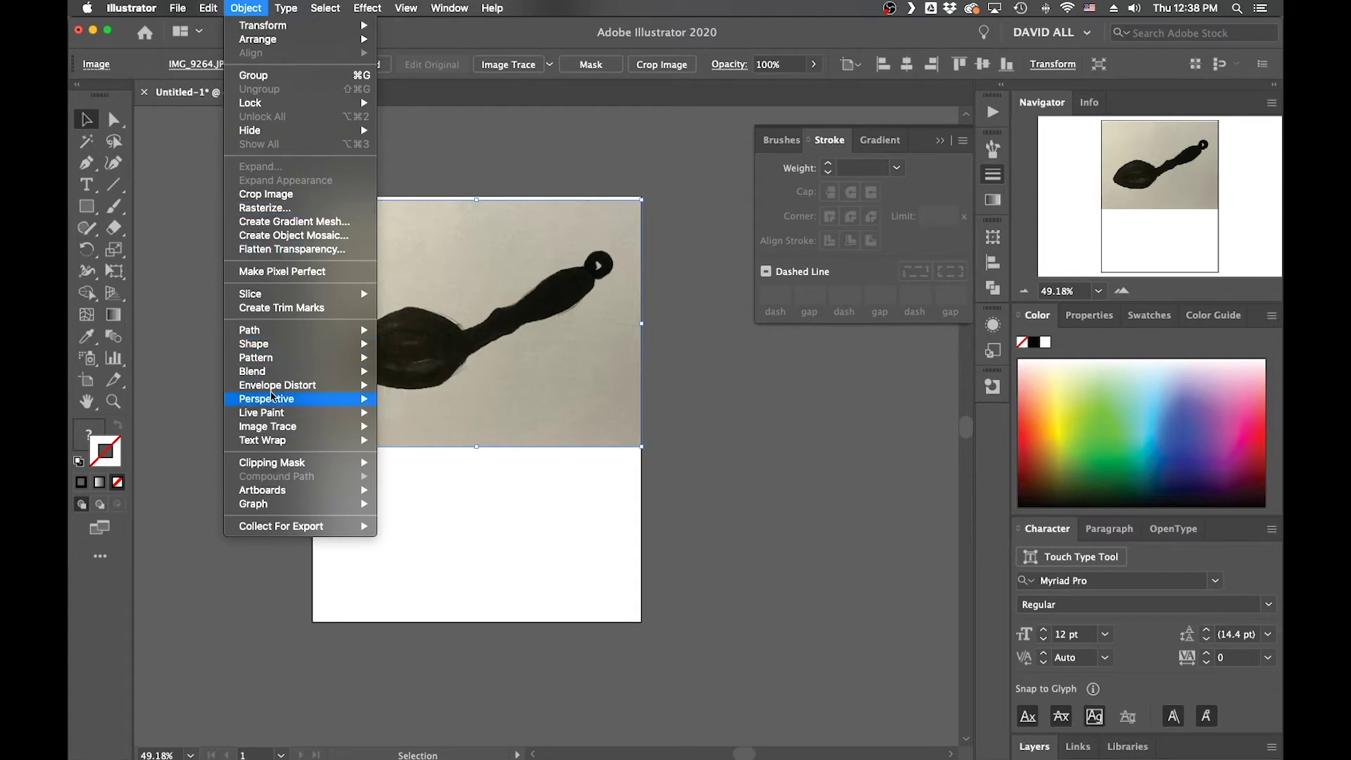
{"action": "mouse_move", "coordinate": [266, 468]}
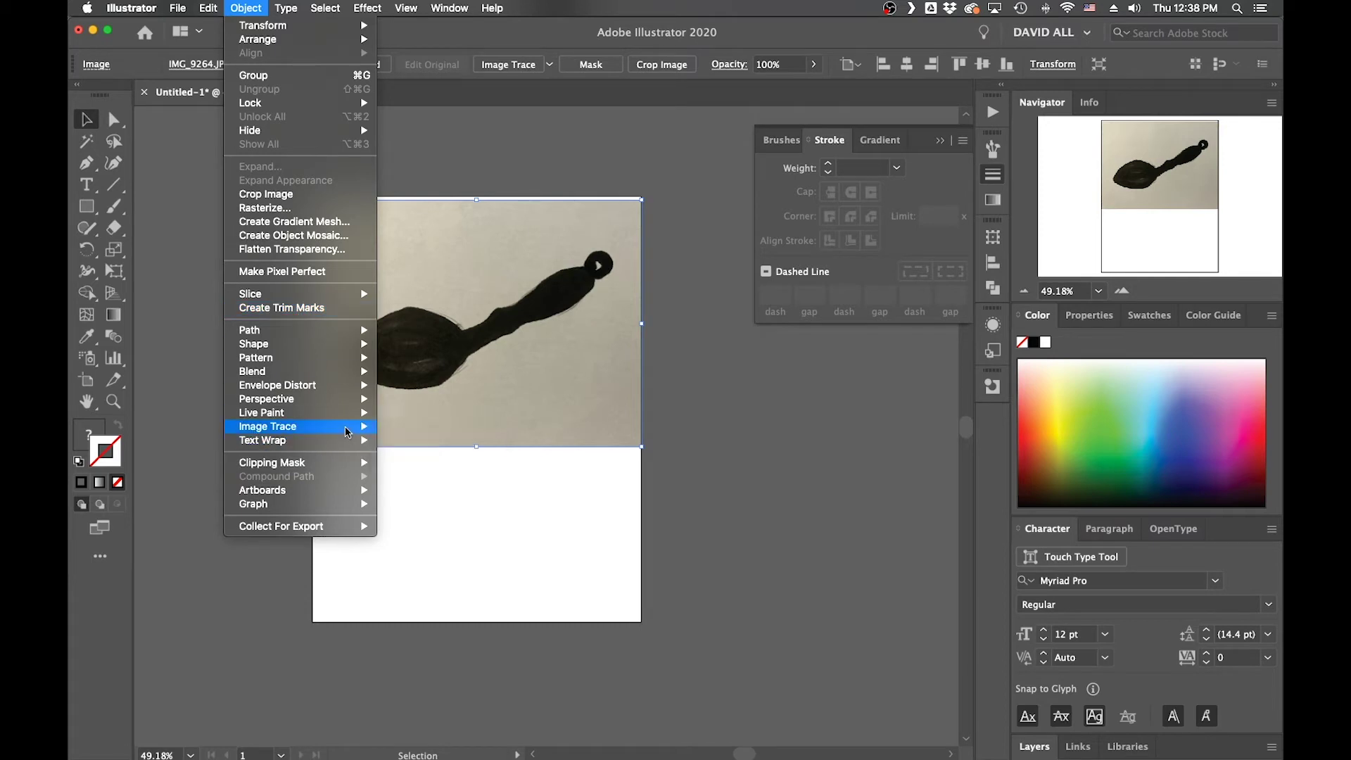
{"action": "mouse_move", "coordinate": [347, 432]}
{"action": "left_click", "coordinate": [407, 428]}
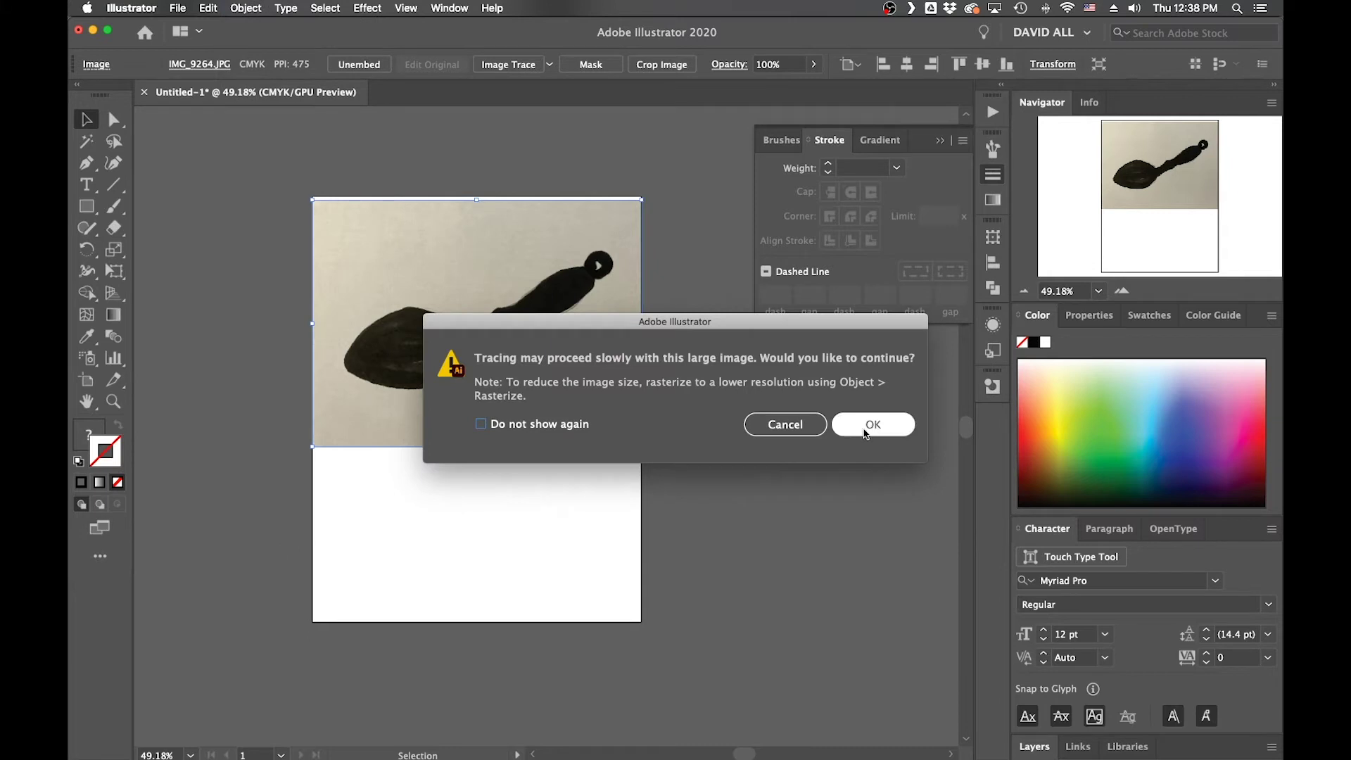
{"action": "left_click", "coordinate": [864, 429]}
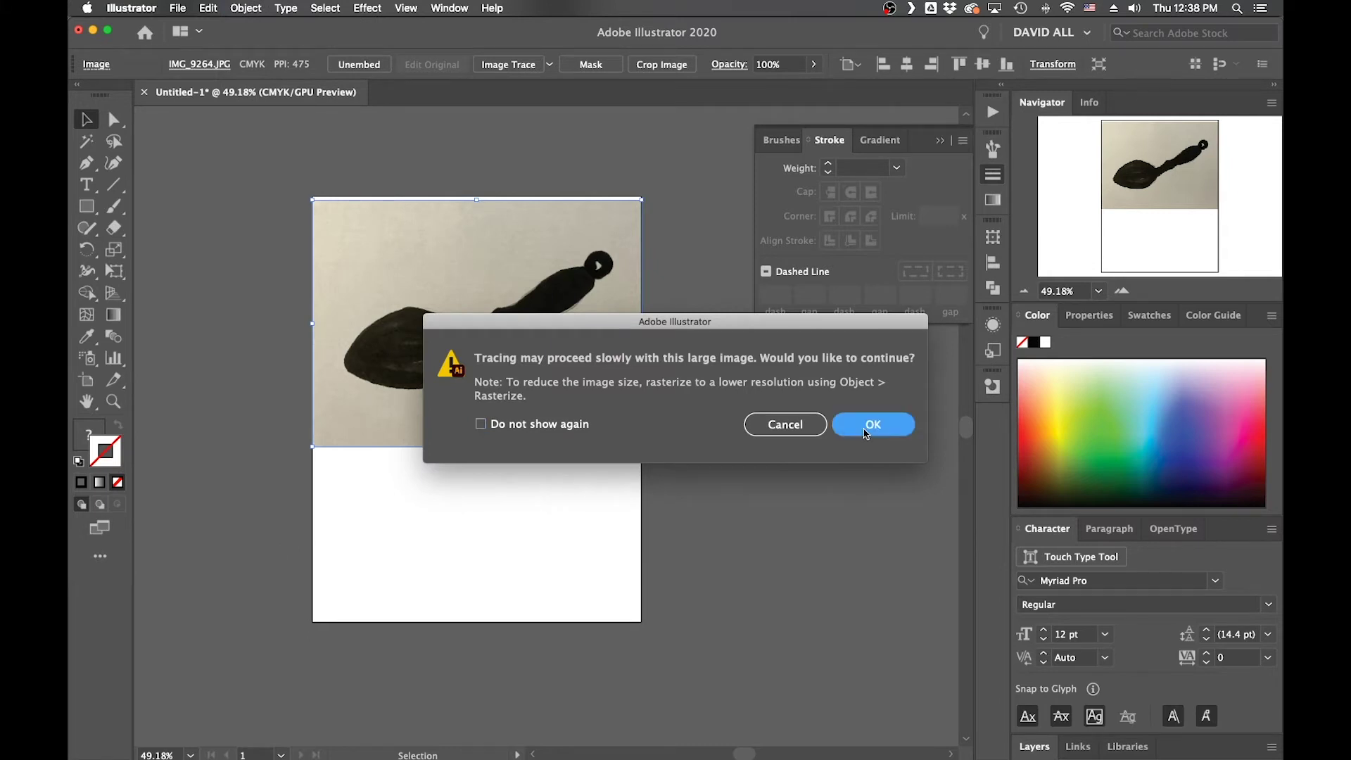
{"action": "left_click", "coordinate": [865, 426]}
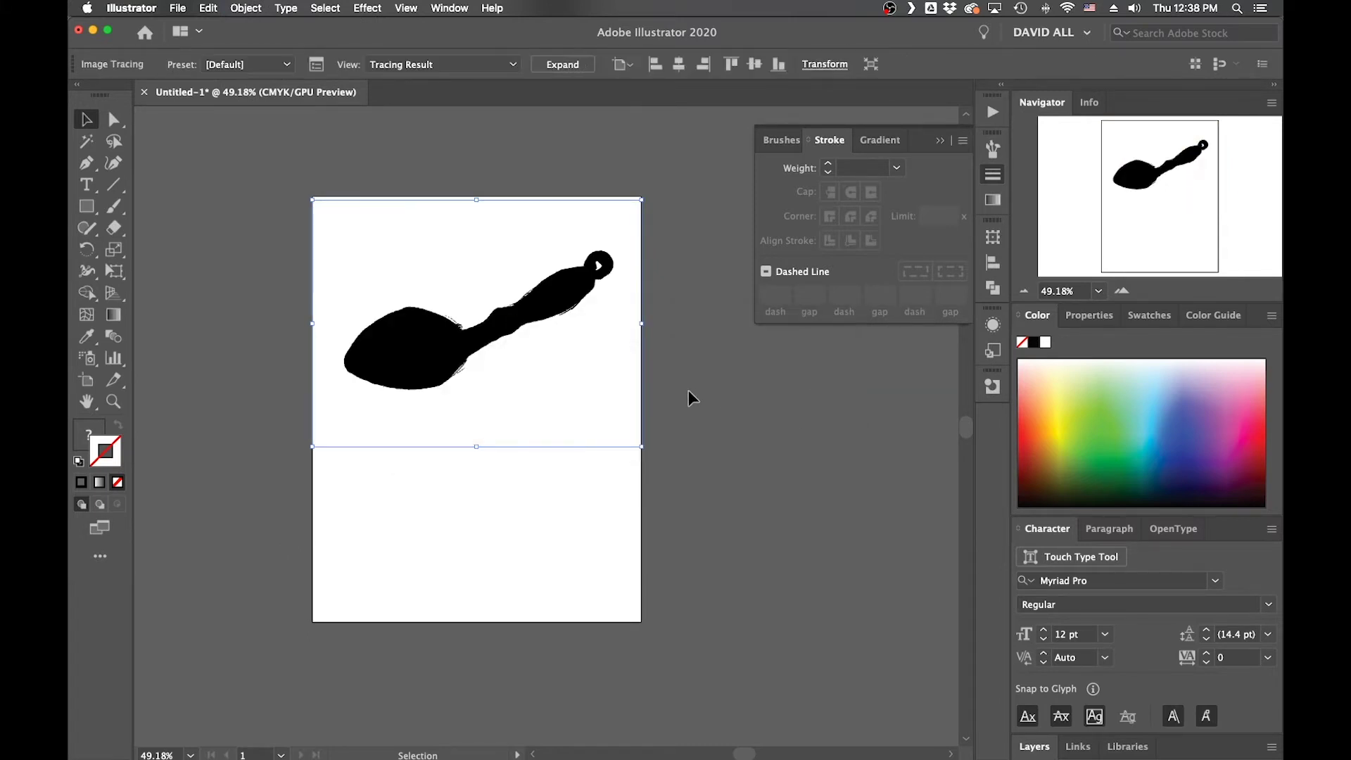
- Show the advanced Image Trace settings for the spoon tracing and enable Ignore White
{"action": "scroll", "coordinate": [525, 363], "scroll_direction": "up", "scroll_amount": 3}
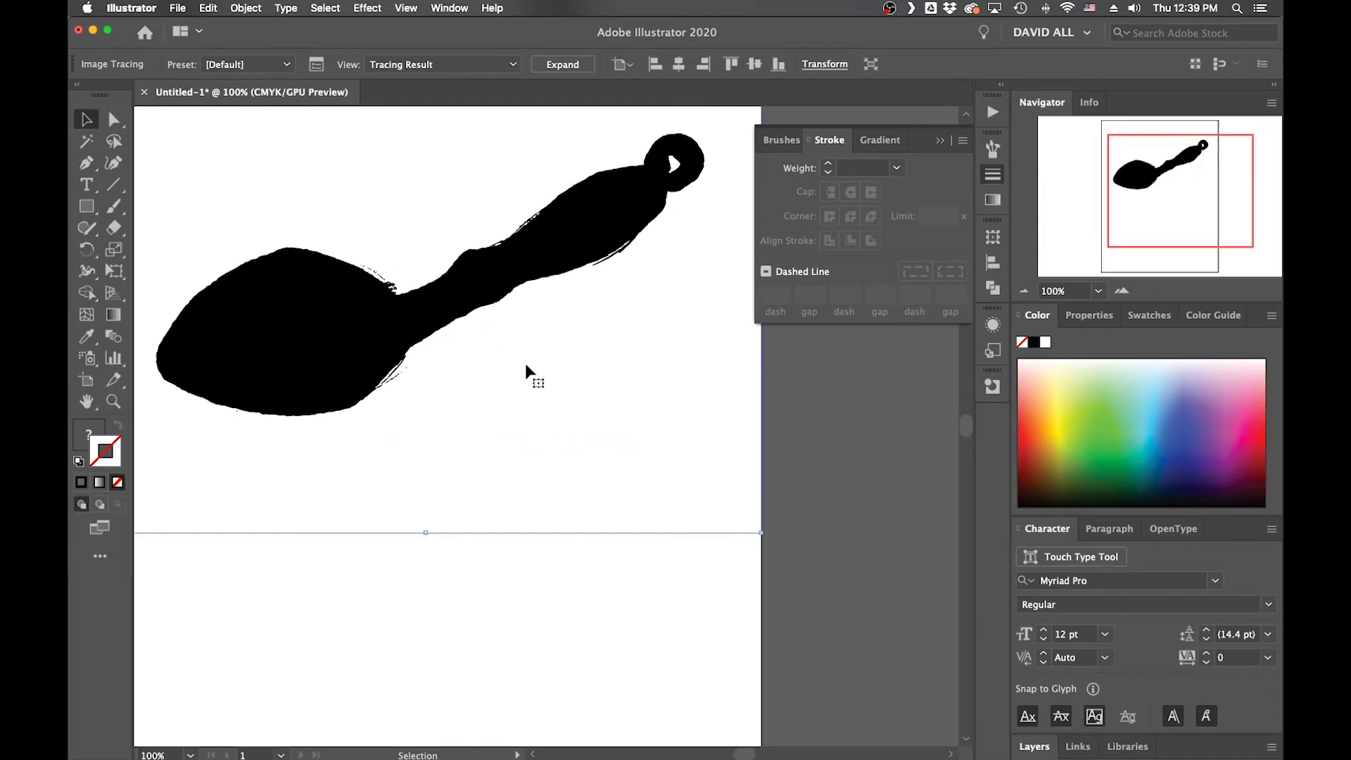
{"action": "scroll", "coordinate": [525, 363], "scroll_direction": "up", "scroll_amount": 3}
{"action": "scroll", "coordinate": [525, 363], "scroll_direction": "left", "scroll_amount": 3}
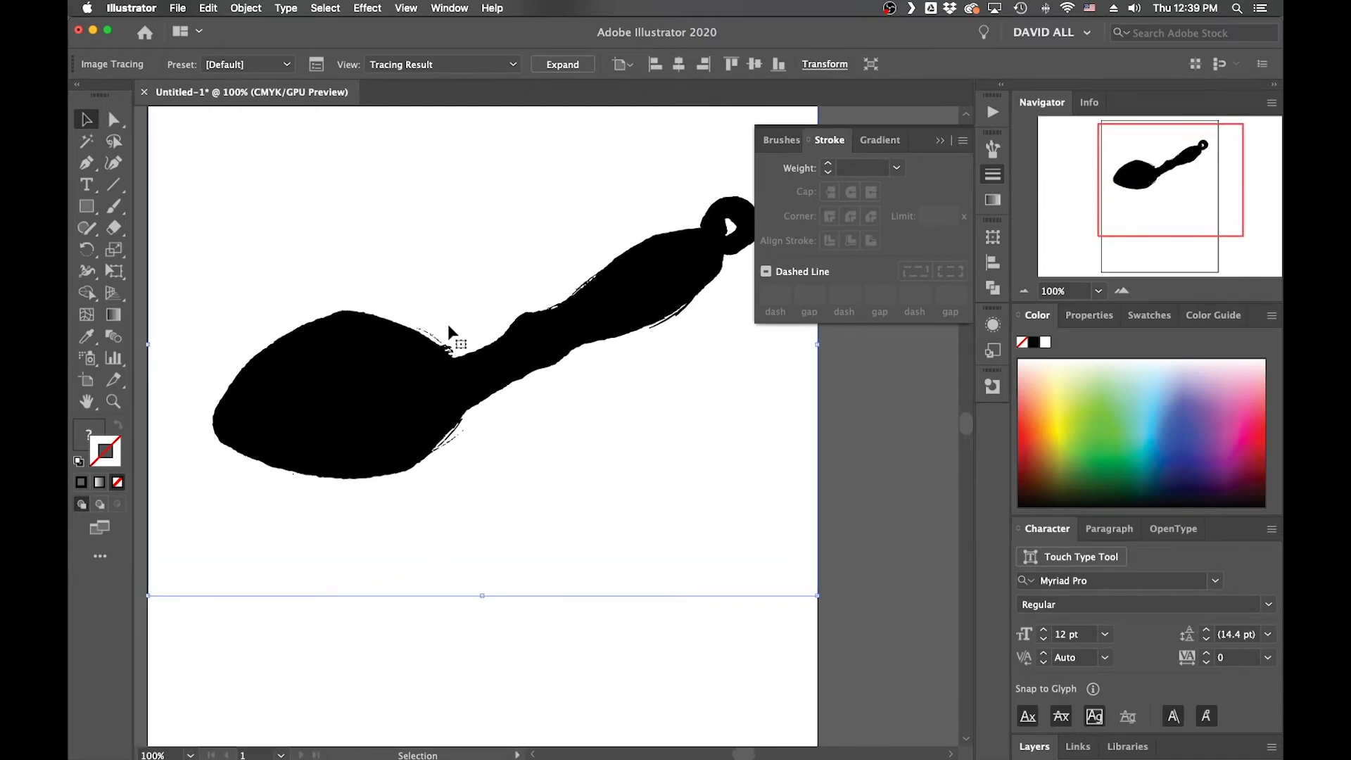
{"action": "left_click", "coordinate": [316, 65]}
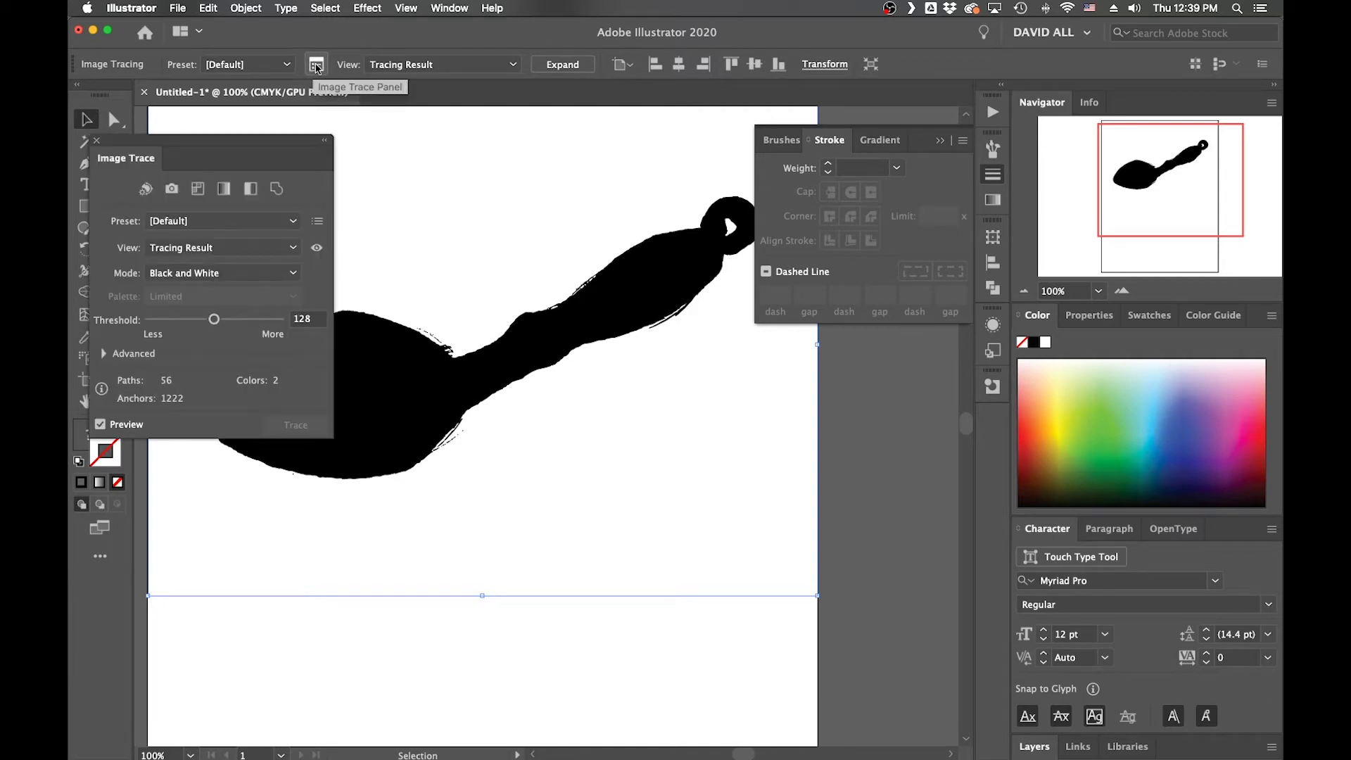
{"action": "left_click", "coordinate": [104, 356]}
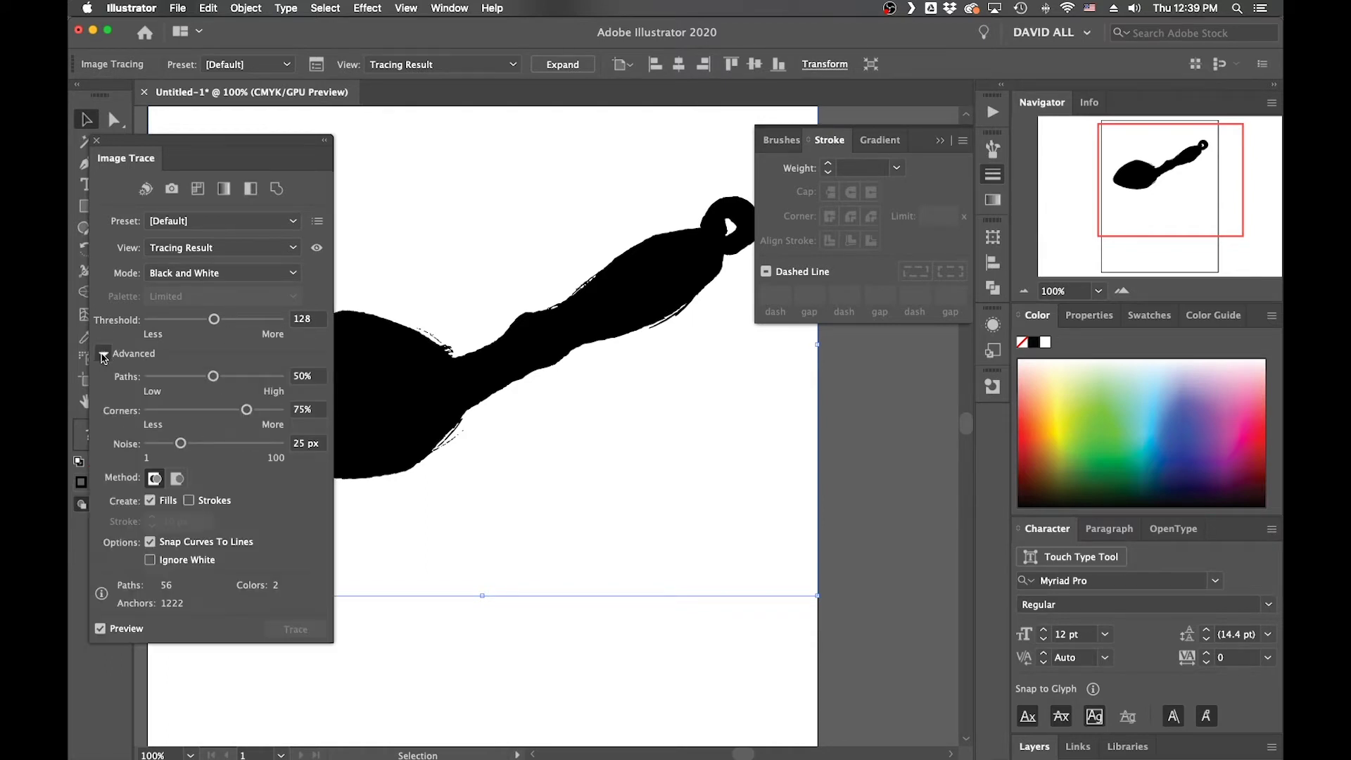
{"action": "scroll", "coordinate": [407, 402], "scroll_direction": "left", "scroll_amount": 5}
{"action": "scroll", "coordinate": [406, 402], "scroll_direction": "up", "scroll_amount": 1}
{"action": "scroll", "coordinate": [406, 403], "scroll_direction": "up", "scroll_amount": 3}
{"action": "scroll", "coordinate": [406, 403], "scroll_direction": "right", "scroll_amount": 1}
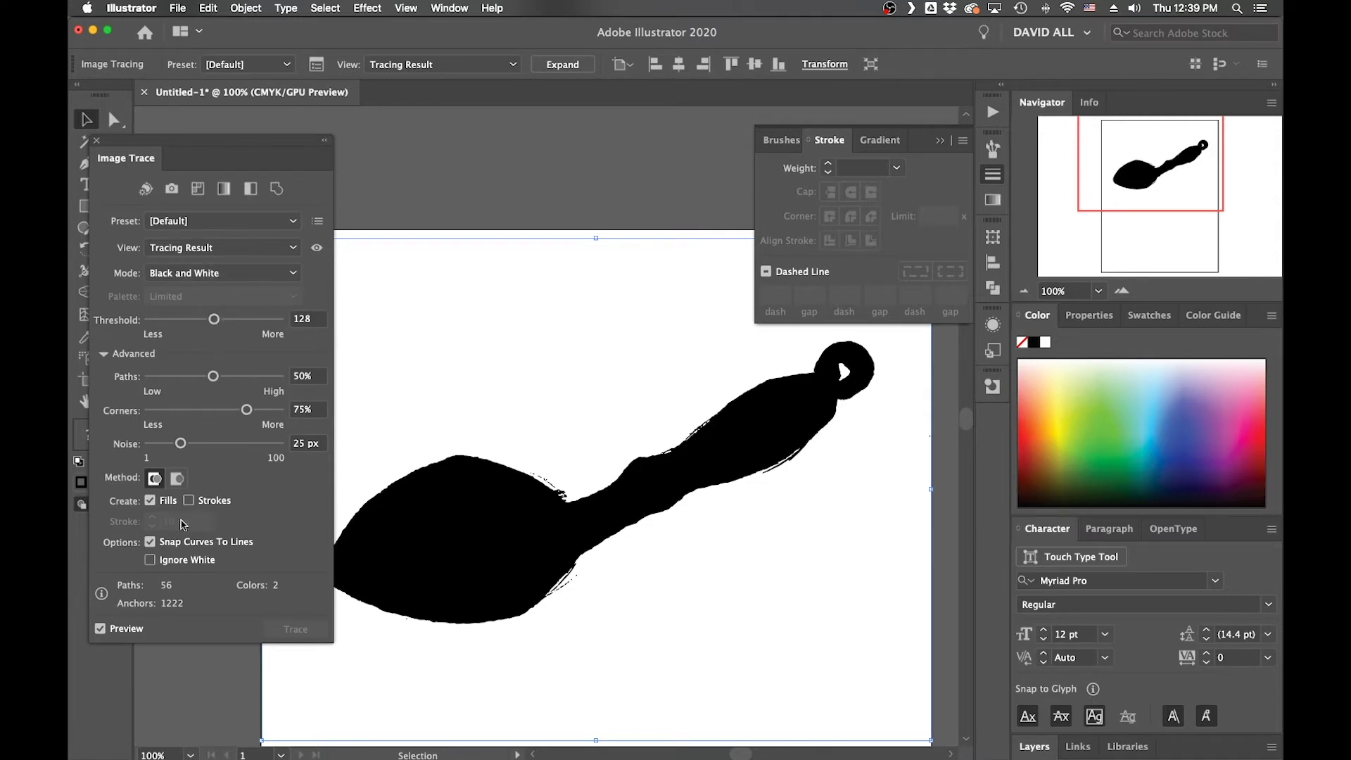
{"action": "left_click", "coordinate": [150, 560]}
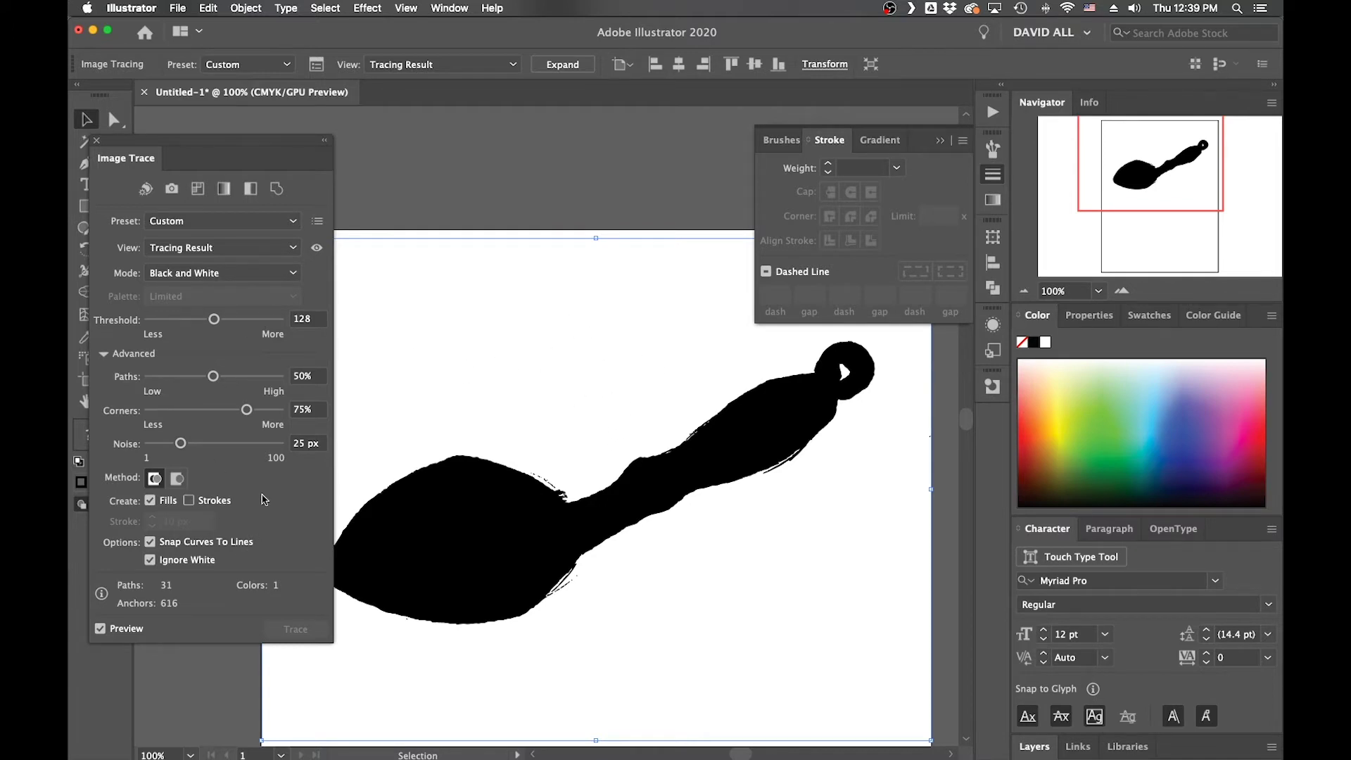
- Try the spoon tracing at thresholds of 172 and 62, settling on Threshold 94, and lower Paths to 6%
{"action": "left_click", "coordinate": [236, 320]}
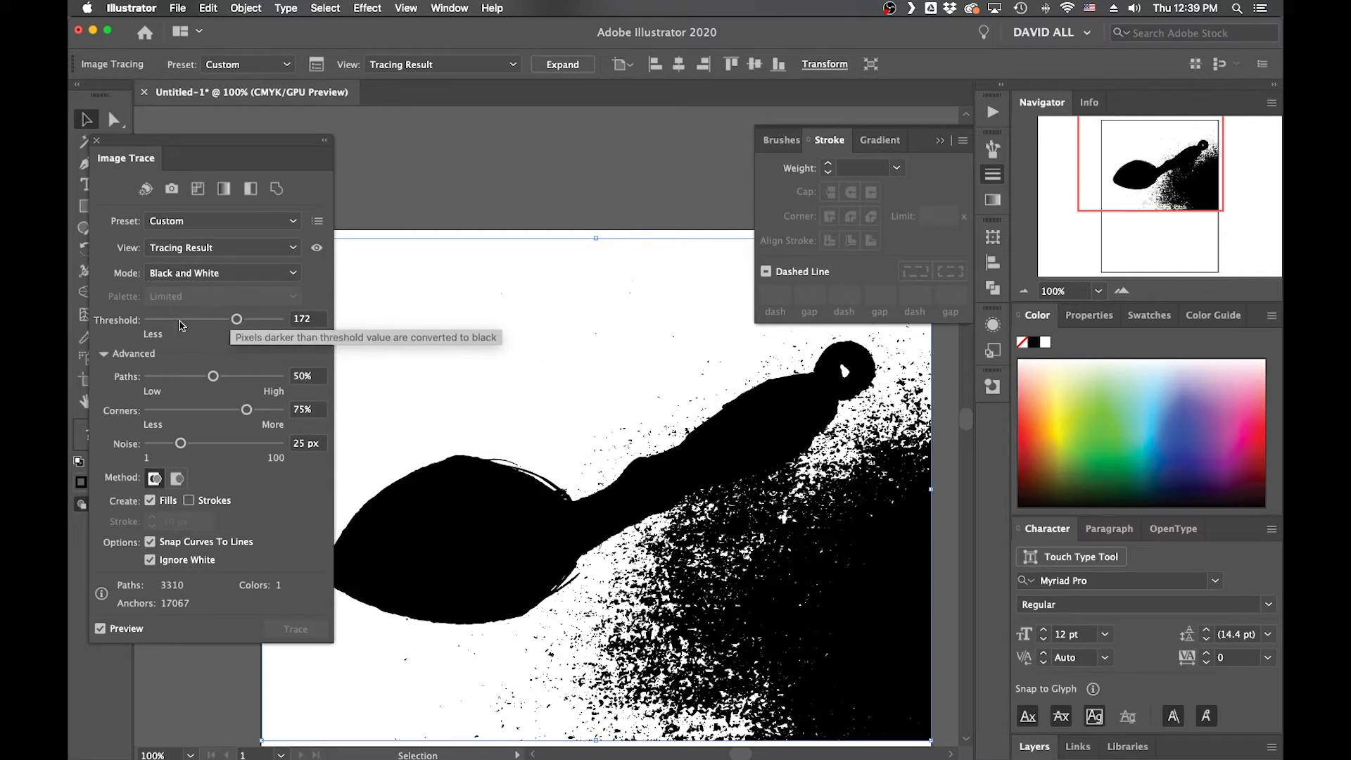
{"action": "left_click", "coordinate": [181, 323]}
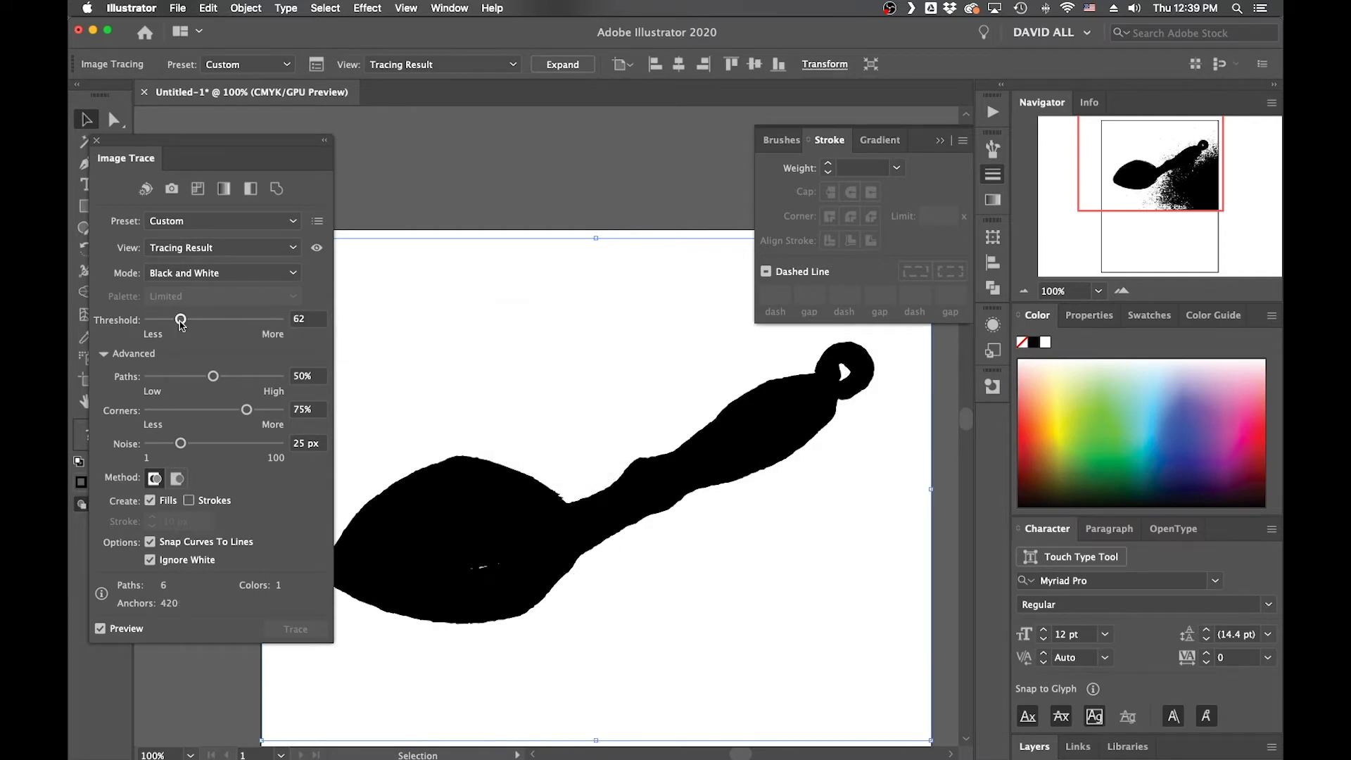
{"action": "left_click", "coordinate": [198, 321]}
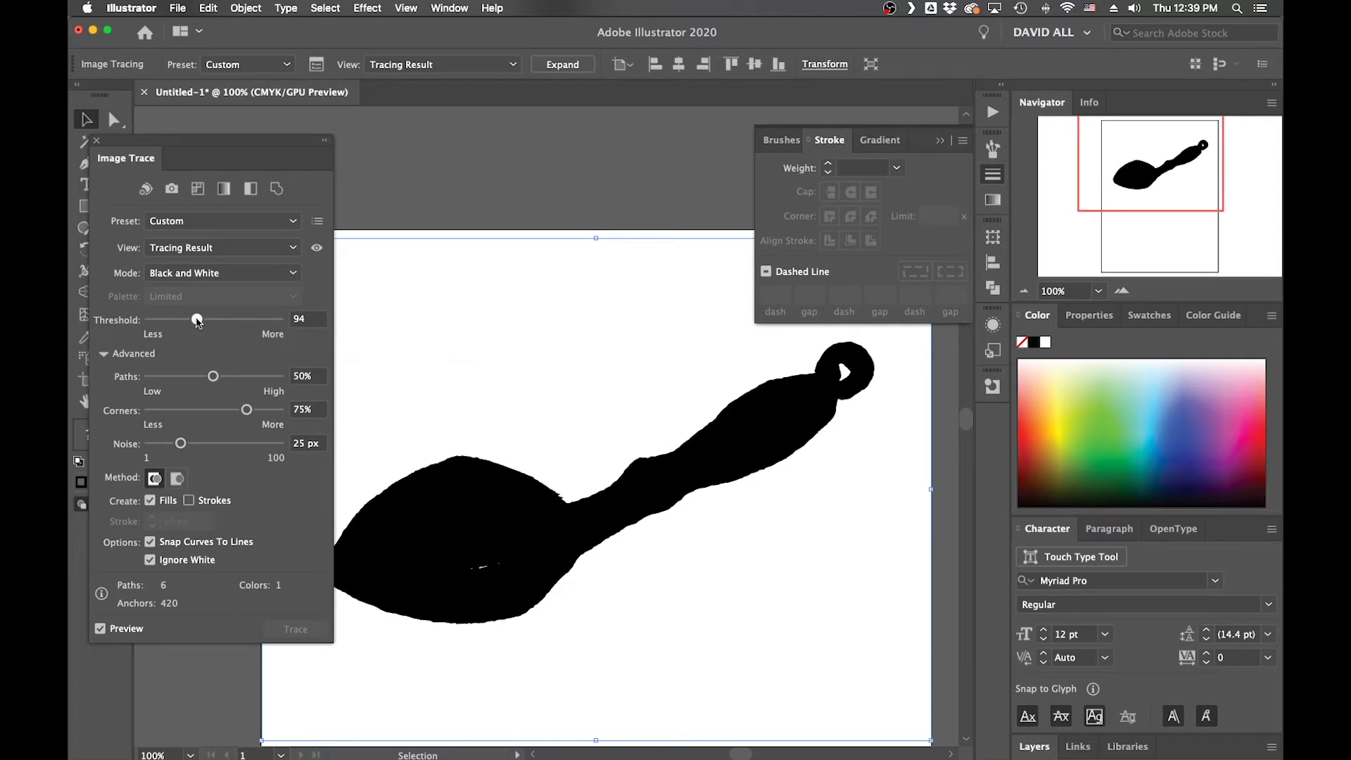
{"action": "left_click", "coordinate": [244, 377]}
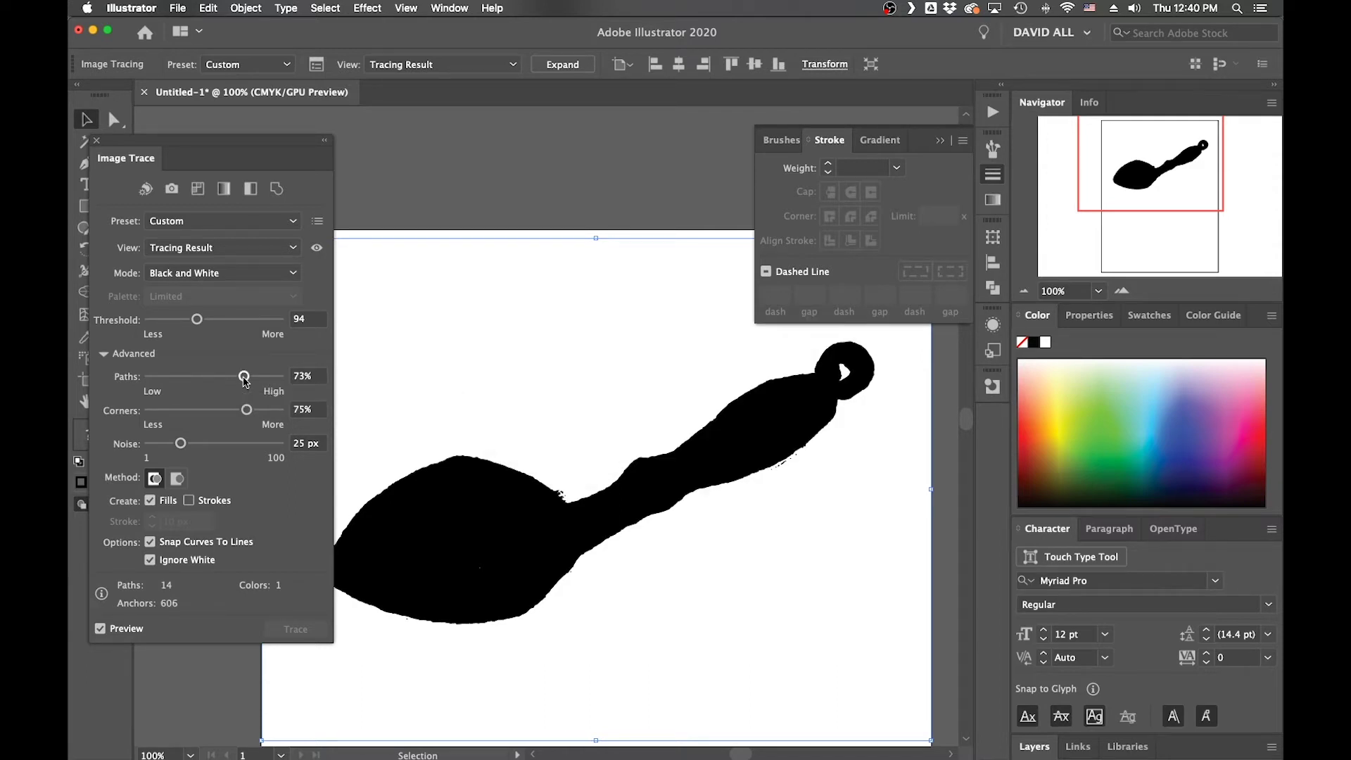
{"action": "left_click_drag", "start_coordinate": [245, 378], "coordinate": [164, 379]}
{"action": "left_click_drag", "start_coordinate": [166, 378], "coordinate": [156, 378]}
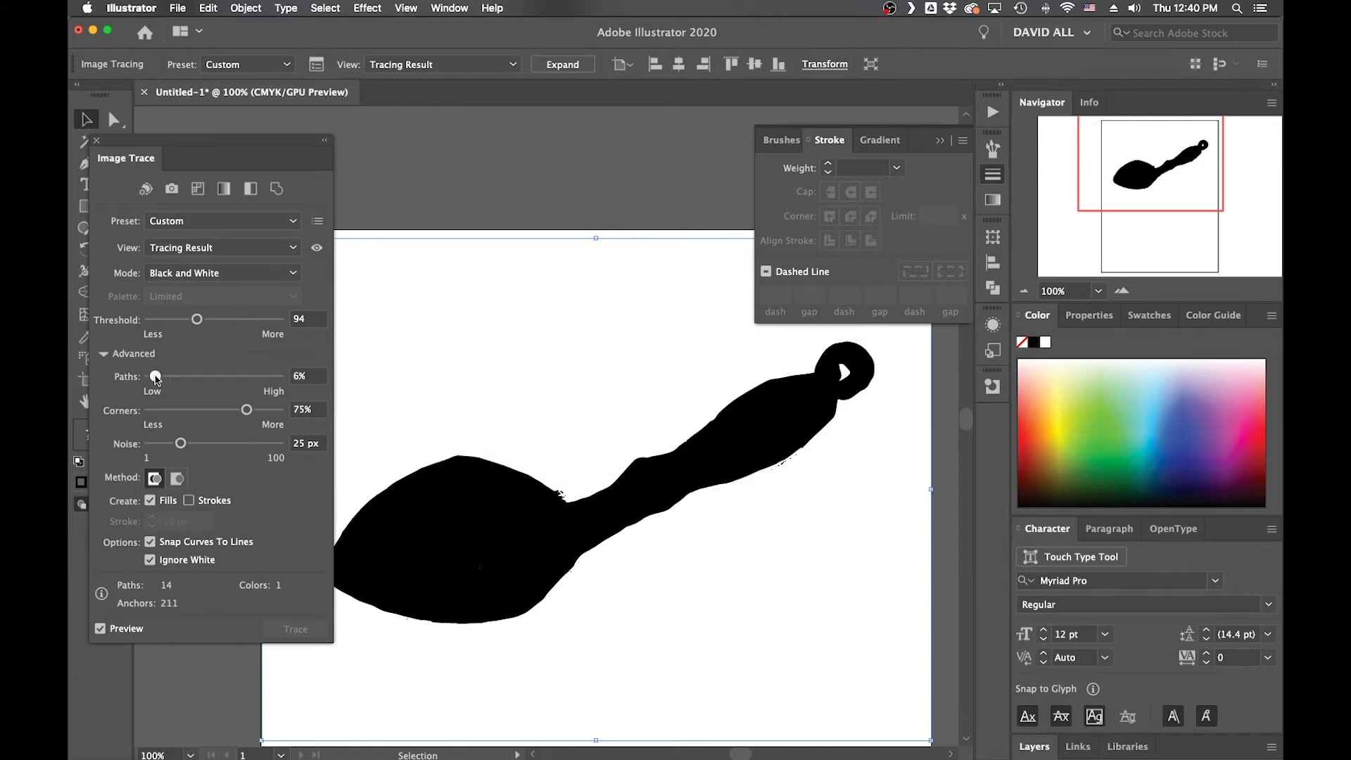
- Lower the tracing's Corners to 24% and raise its Noise to 100 px
{"action": "left_click", "coordinate": [209, 414]}
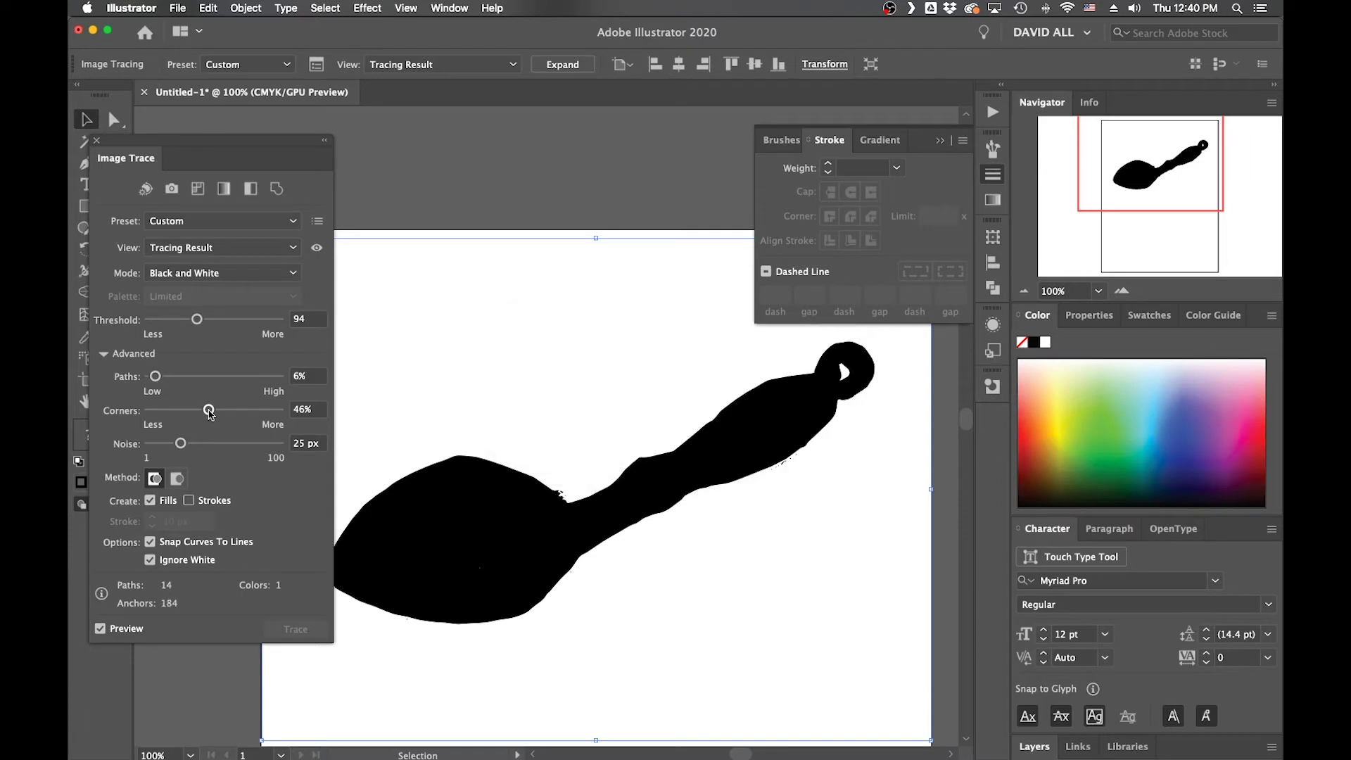
{"action": "mouse_move", "coordinate": [209, 415]}
{"action": "left_mouse_down"}
{"action": "mouse_move", "coordinate": [181, 413]}
{"action": "mouse_move", "coordinate": [221, 444]}
{"action": "left_mouse_up"}
{"action": "left_click", "coordinate": [218, 445]}
{"action": "left_click", "coordinate": [261, 447]}
{"action": "left_click", "coordinate": [275, 448]}
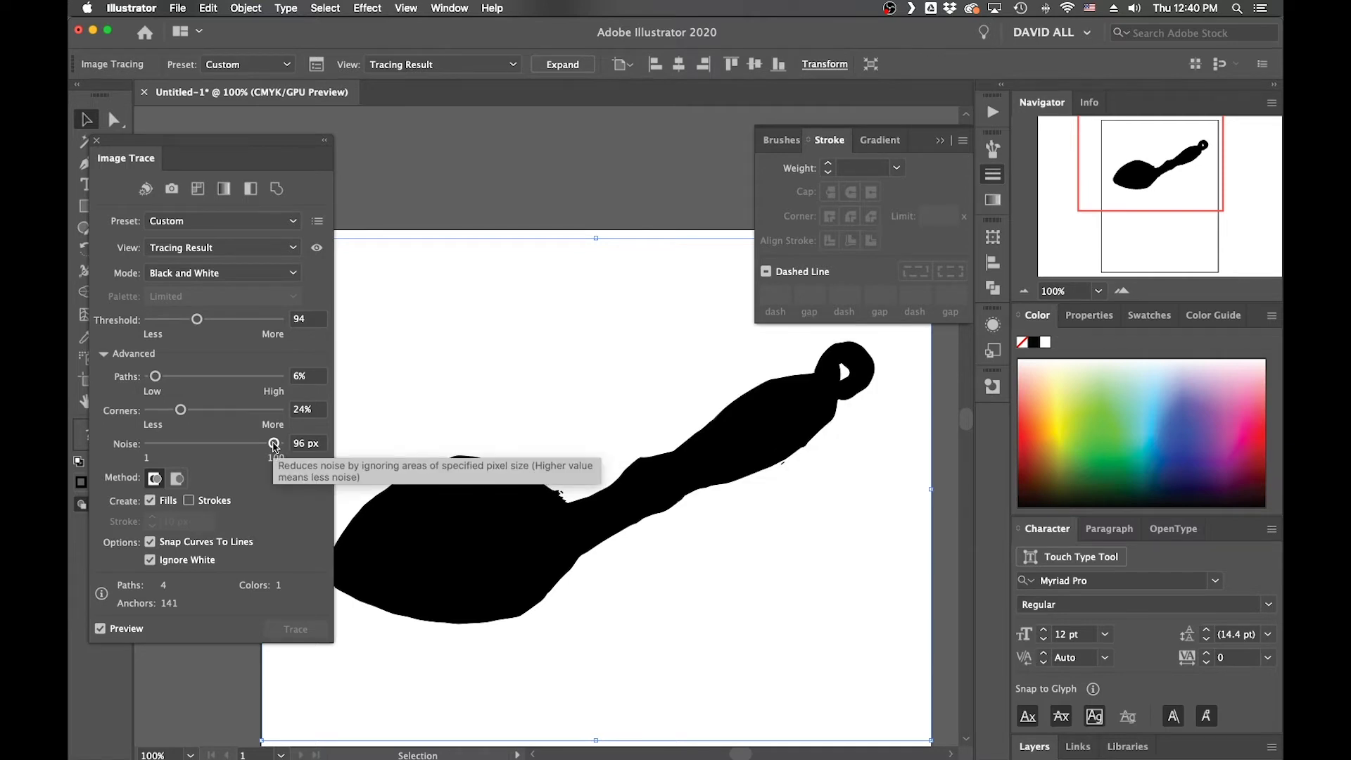
{"action": "left_click_drag", "start_coordinate": [274, 448], "coordinate": [260, 448]}
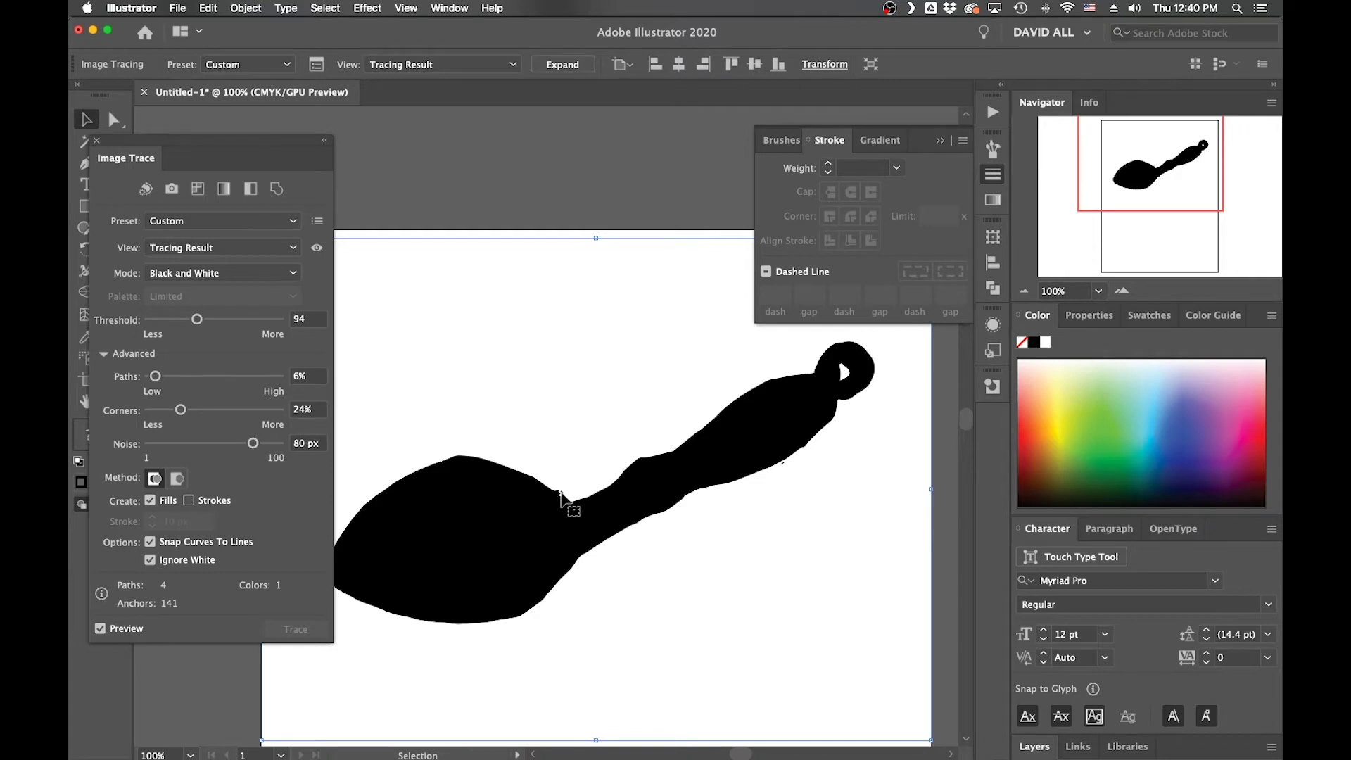
{"action": "left_click", "coordinate": [274, 445]}
- Set the tracing's Threshold to 98 and Paths to 4%, and close the Image Trace settings
{"action": "scroll", "coordinate": [226, 462], "scroll_direction": "up", "scroll_amount": 4}
{"action": "scroll", "coordinate": [263, 337], "scroll_direction": "up", "scroll_amount": 4}
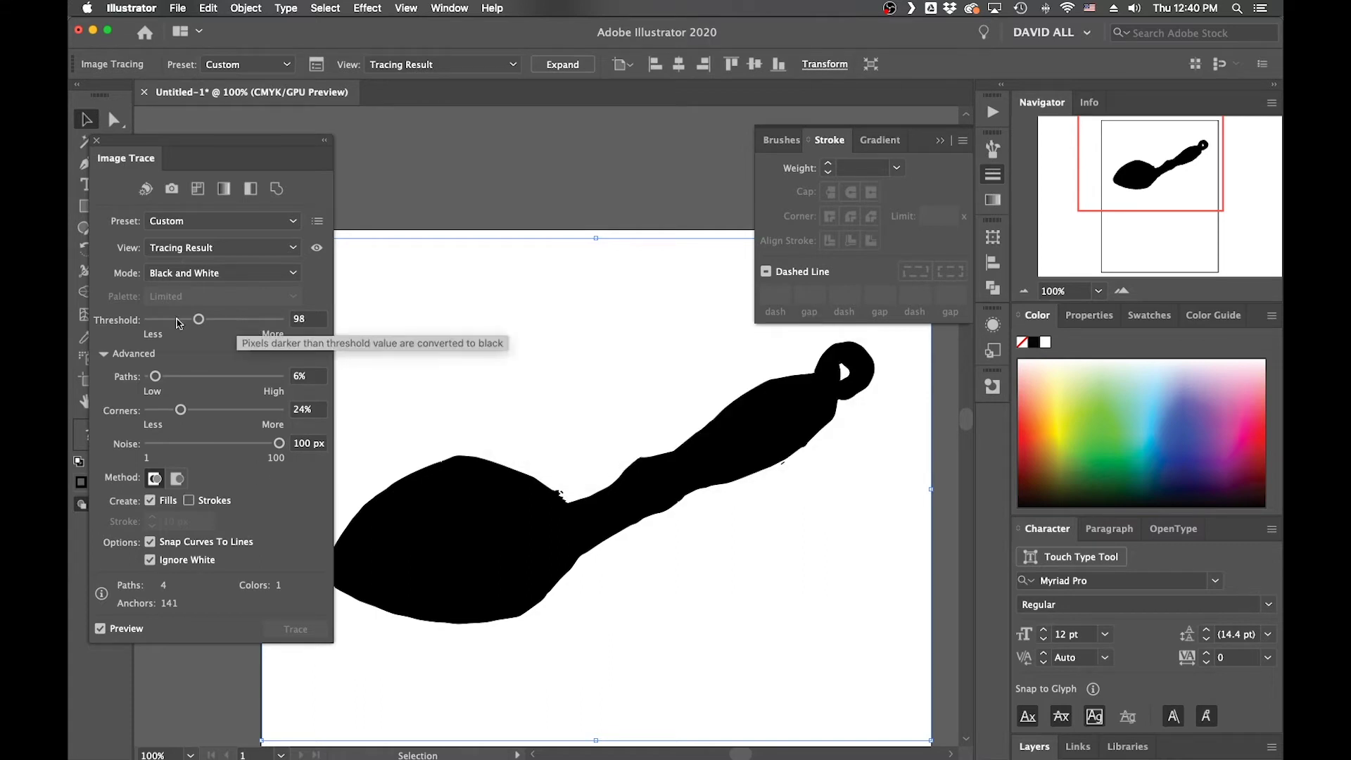
{"action": "left_click", "coordinate": [176, 377]}
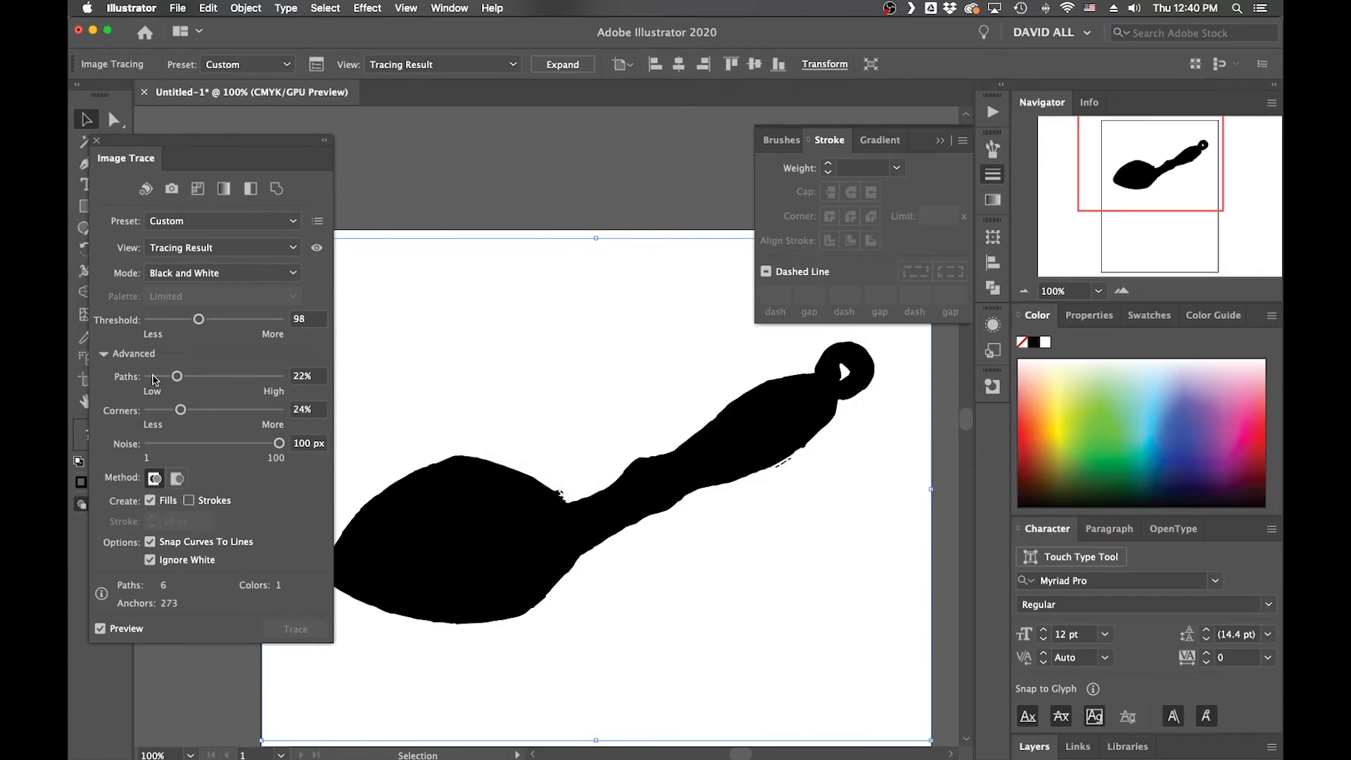
{"action": "left_click", "coordinate": [153, 376]}
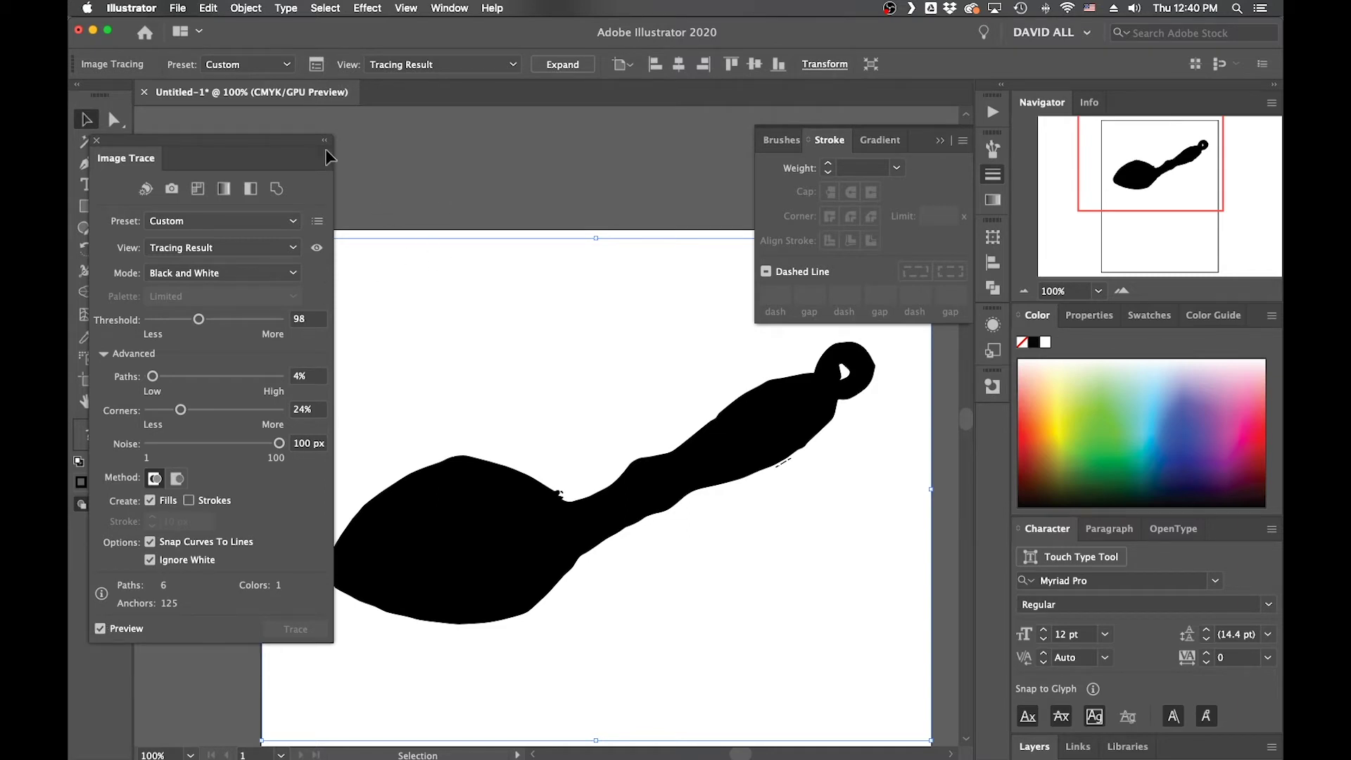
{"action": "left_click", "coordinate": [97, 143]}
- Expand the spoon's image tracing into editable vector paths
{"action": "key", "text": "super+0"}
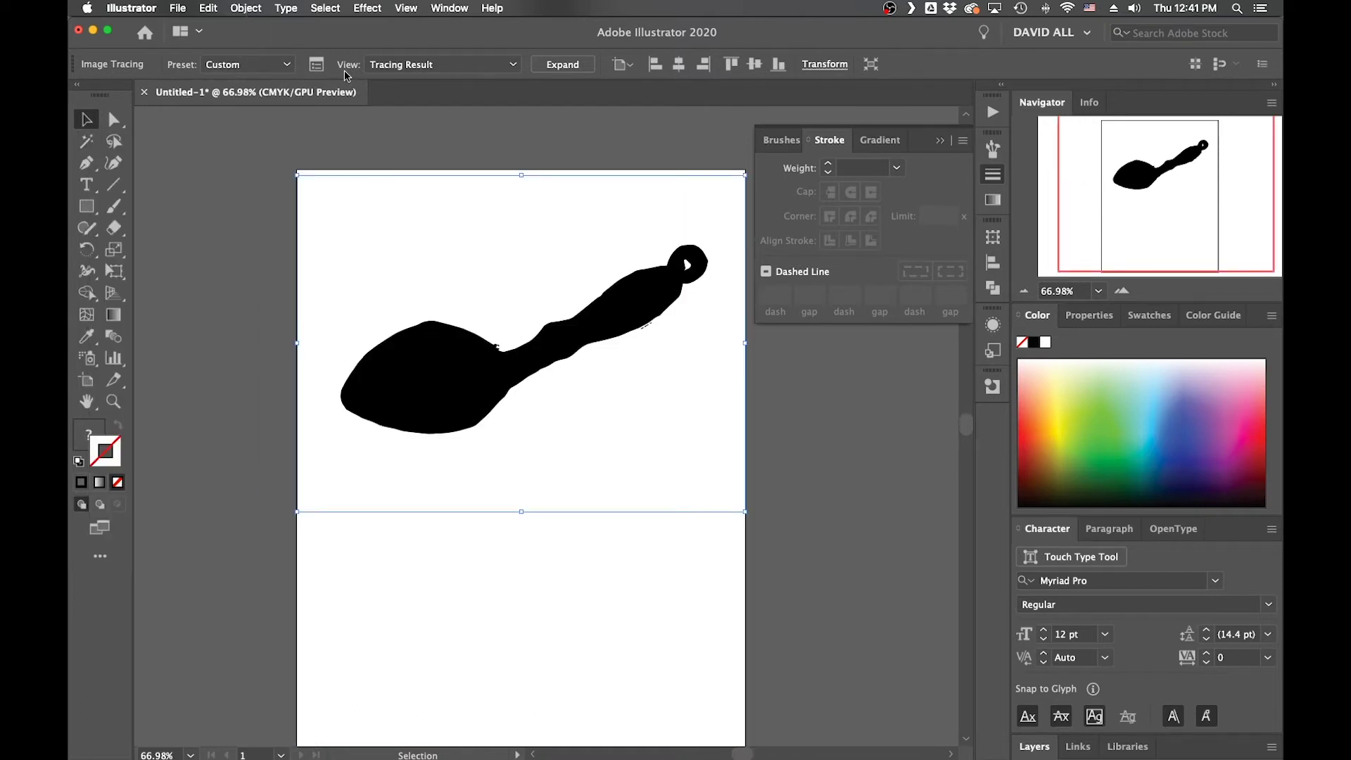
{"action": "left_click", "coordinate": [245, 8]}
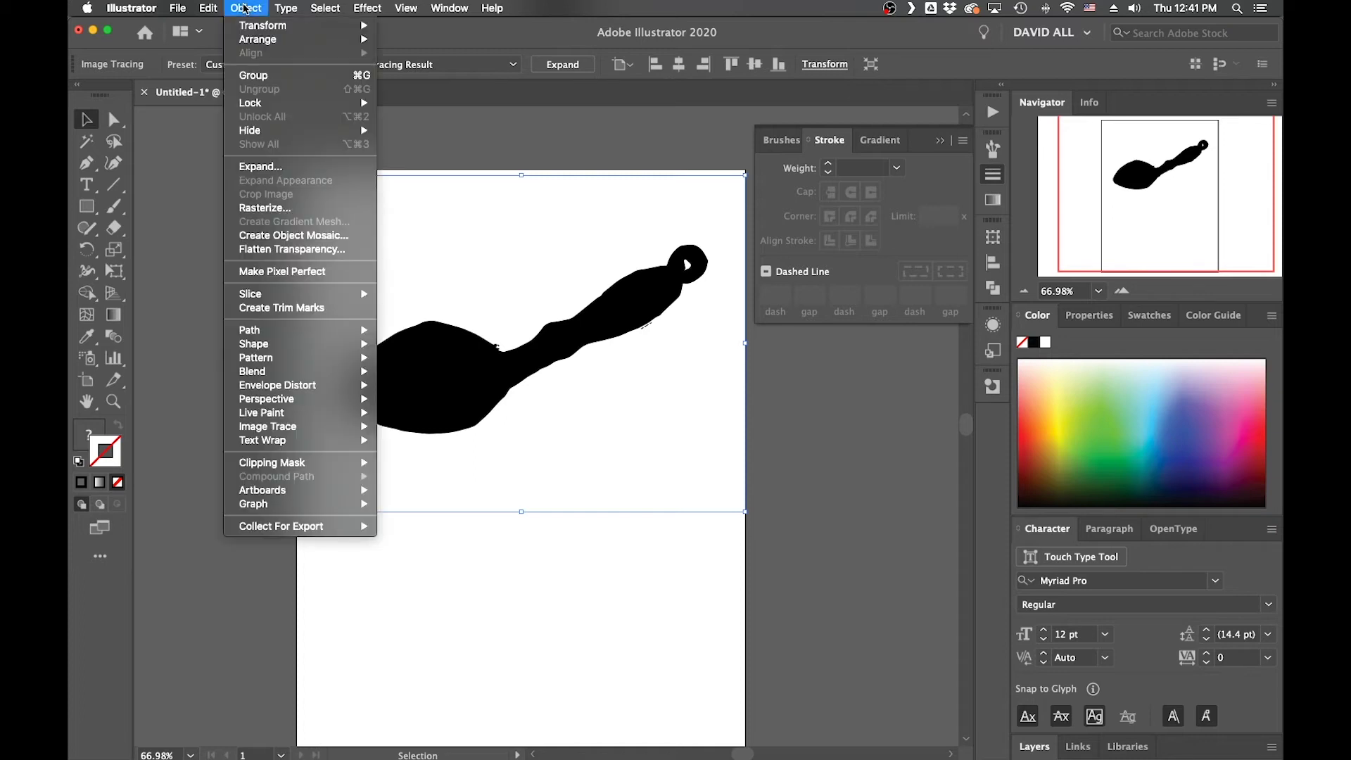
{"action": "mouse_move", "coordinate": [257, 301]}
{"action": "mouse_move", "coordinate": [275, 429]}
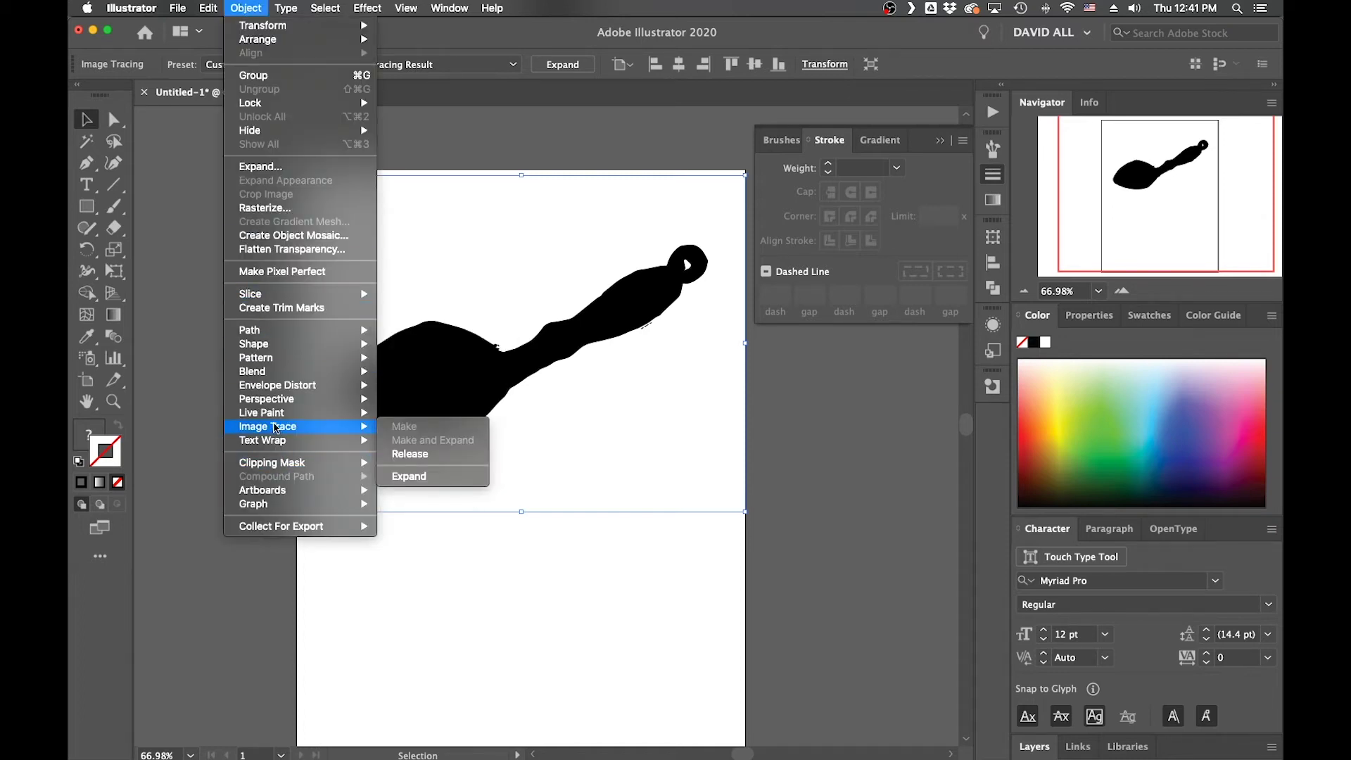
{"action": "left_click", "coordinate": [425, 478]}
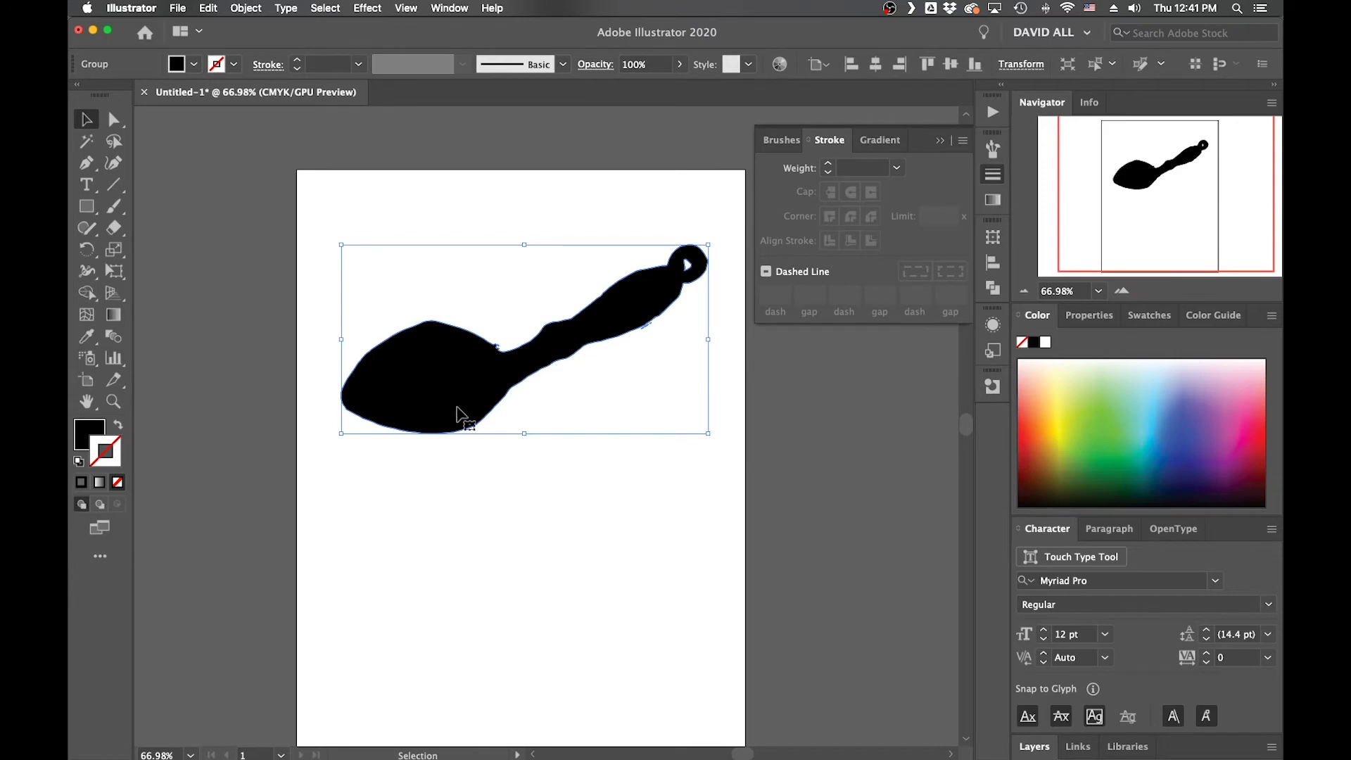
- Delete the lowest of the three stray dashes beside the spoon handle's lower edge using Direct Selection
{"action": "scroll", "coordinate": [636, 340], "scroll_direction": "up", "scroll_amount": 5}
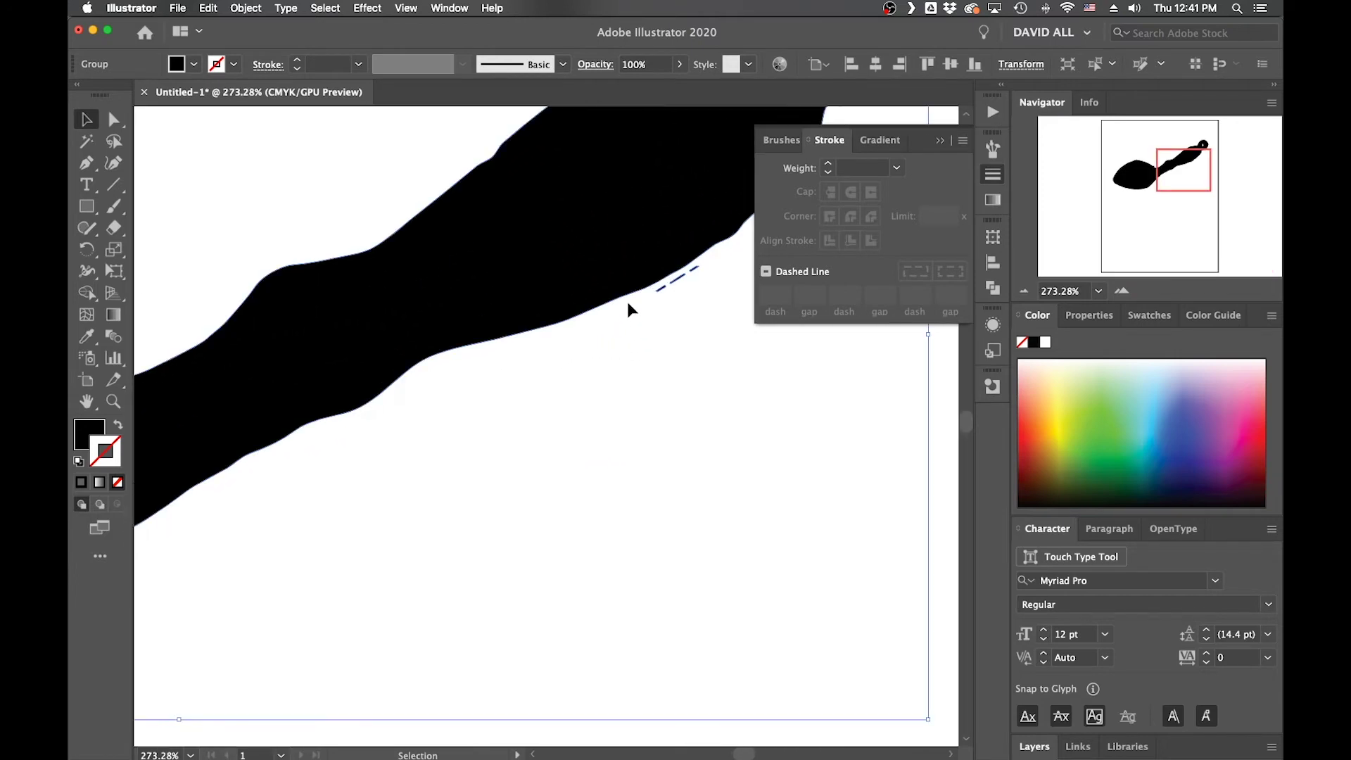
{"action": "left_click", "coordinate": [611, 344]}
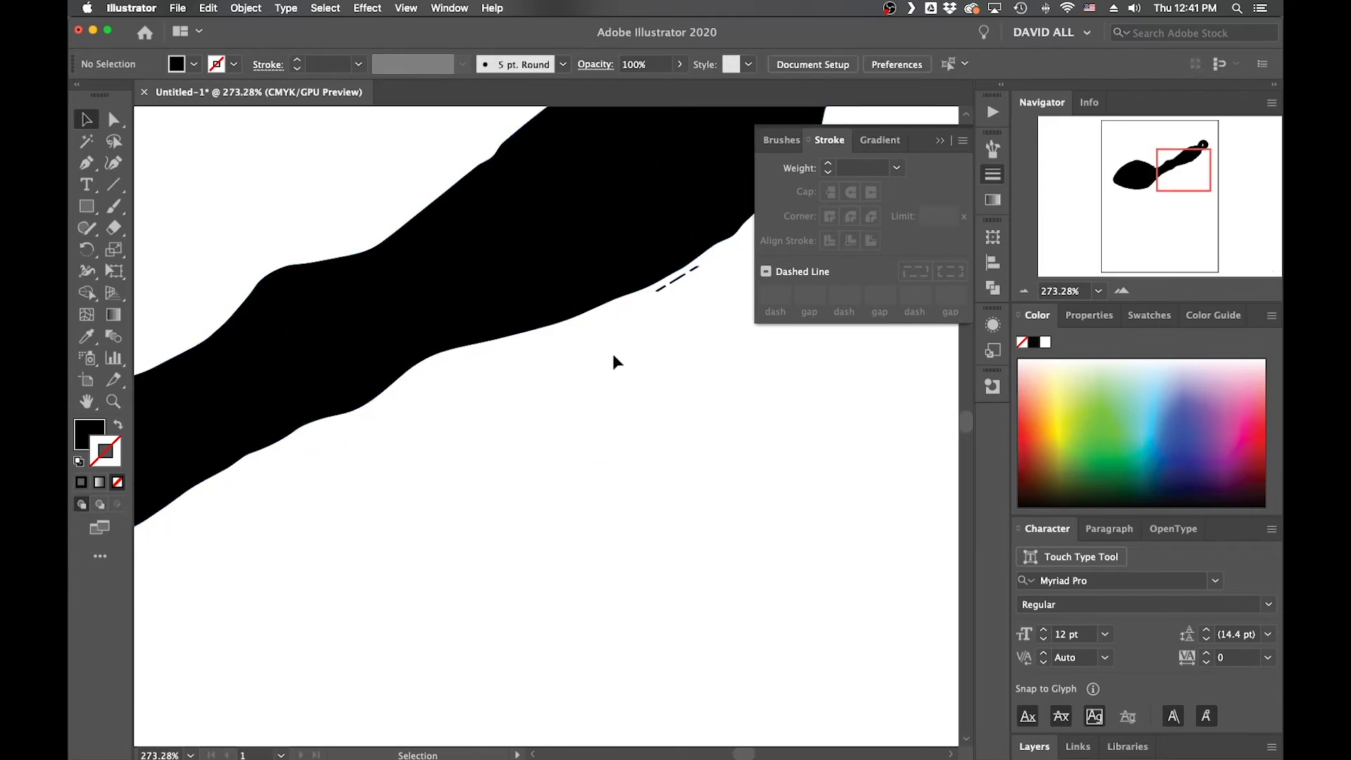
{"action": "left_click", "coordinate": [585, 218]}
{"action": "scroll", "coordinate": [642, 369], "scroll_direction": "up", "scroll_amount": 5}
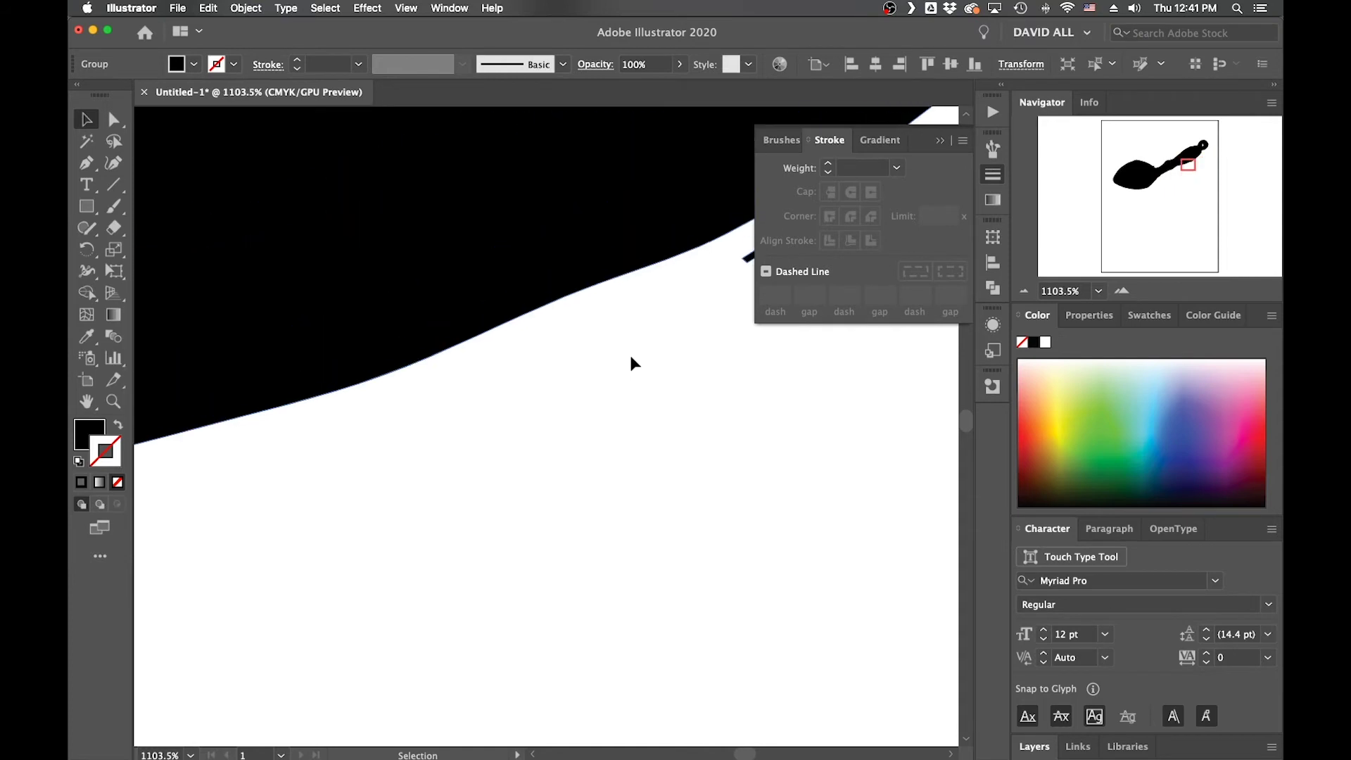
{"action": "scroll", "coordinate": [598, 292], "scroll_direction": "down", "scroll_amount": 10}
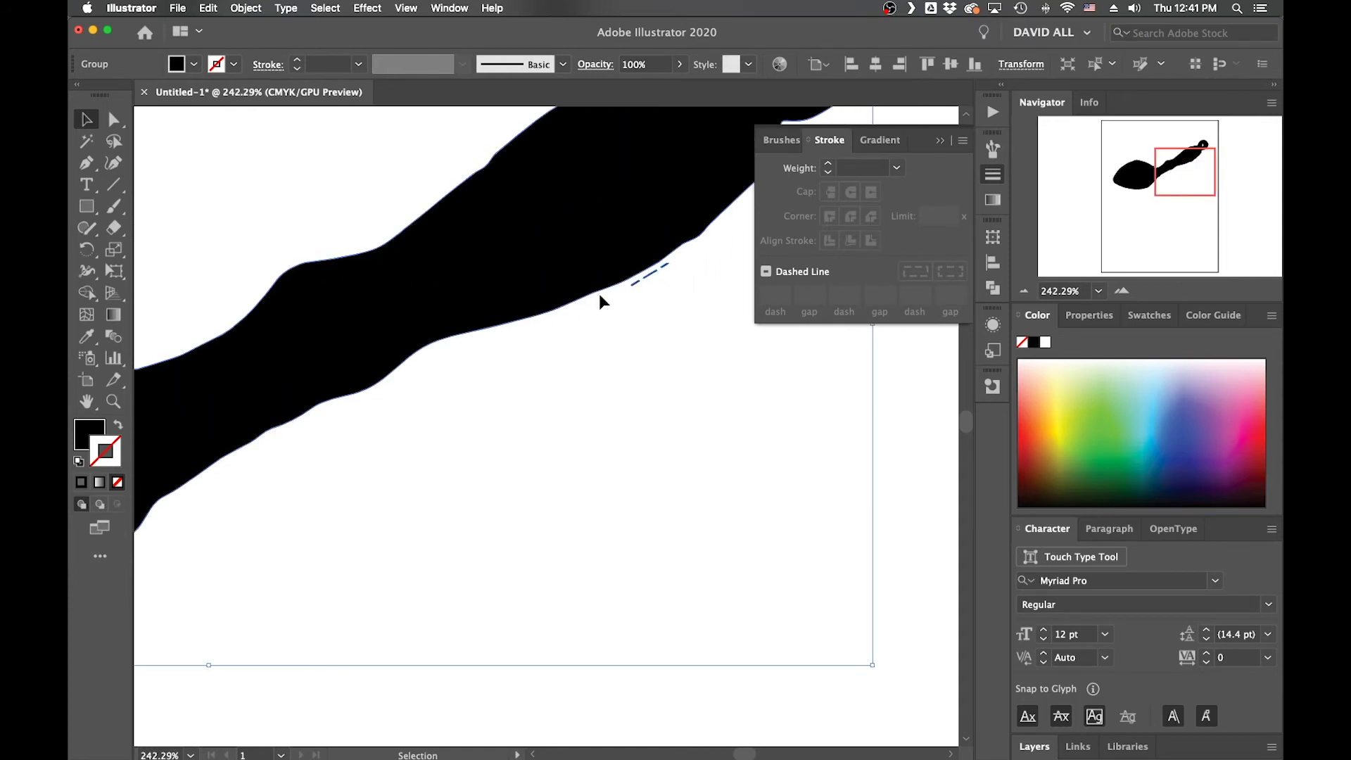
{"action": "scroll", "coordinate": [598, 293], "scroll_direction": "up", "scroll_amount": 5}
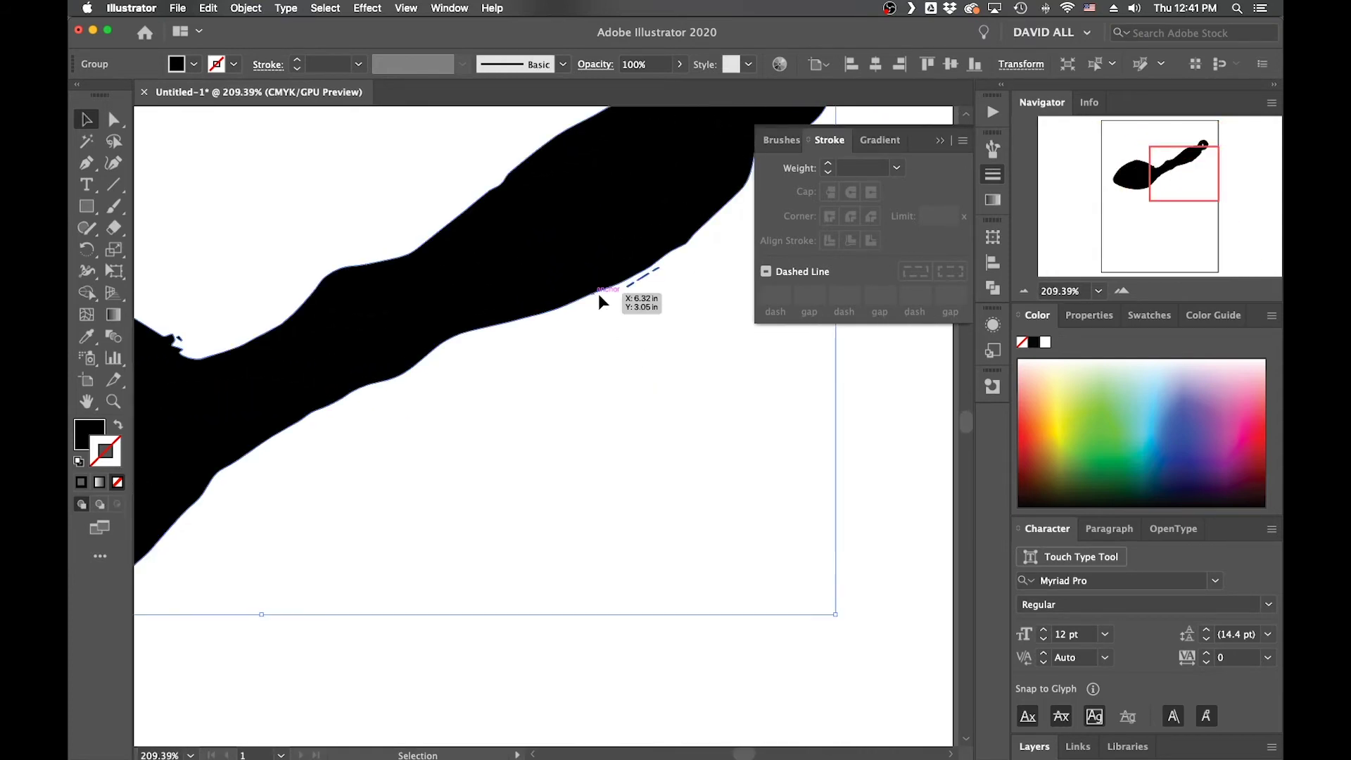
{"action": "left_click", "coordinate": [114, 121]}
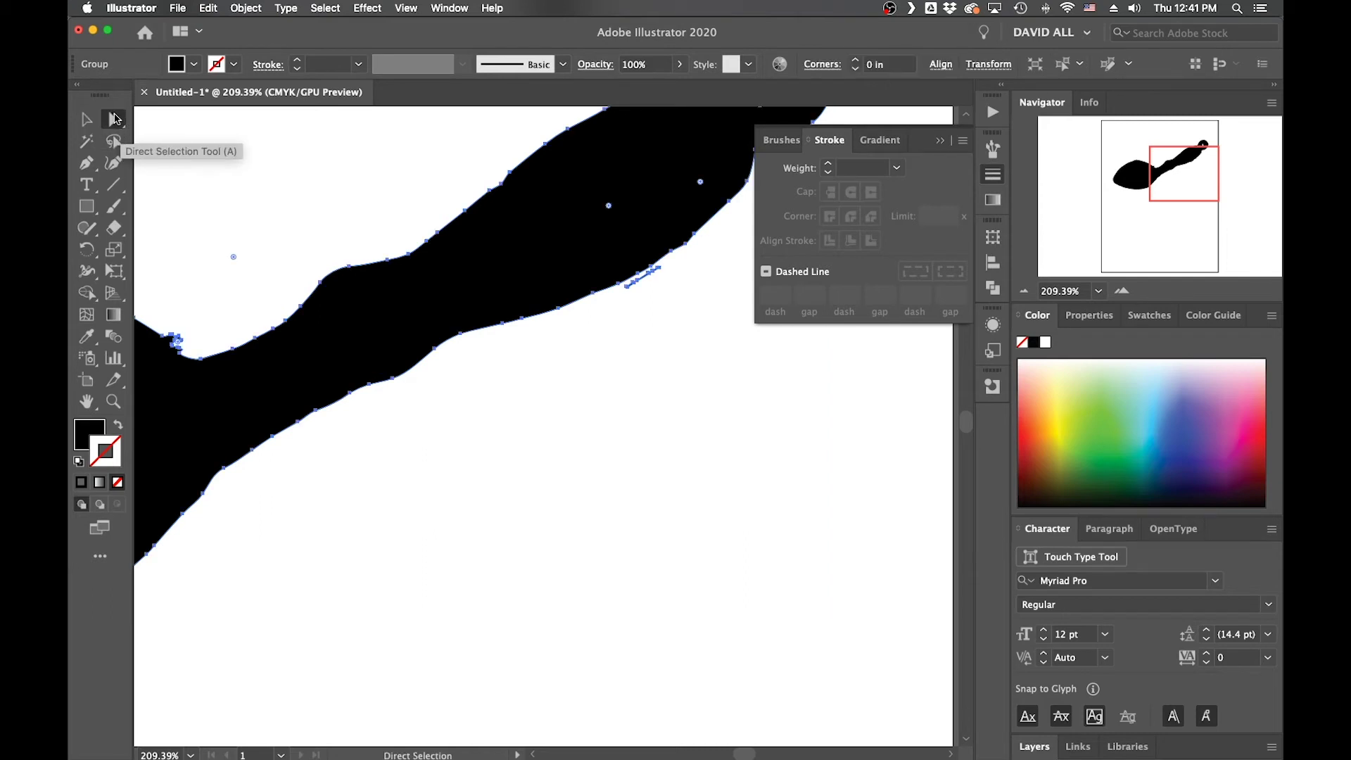
{"action": "scroll", "coordinate": [582, 272], "scroll_direction": "up", "scroll_amount": 5}
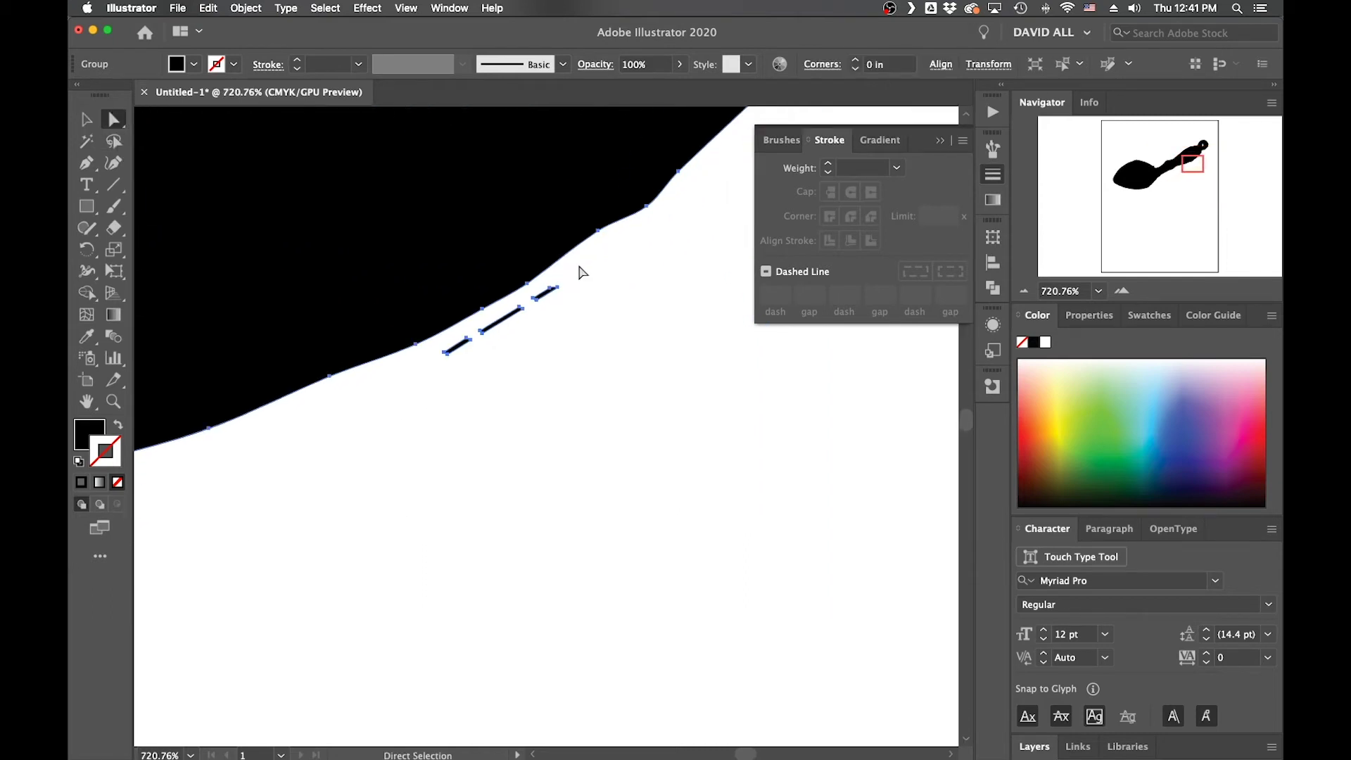
{"action": "scroll", "coordinate": [582, 273], "scroll_direction": "right", "scroll_amount": 2}
{"action": "scroll", "coordinate": [370, 347], "scroll_direction": "up", "scroll_amount": 5}
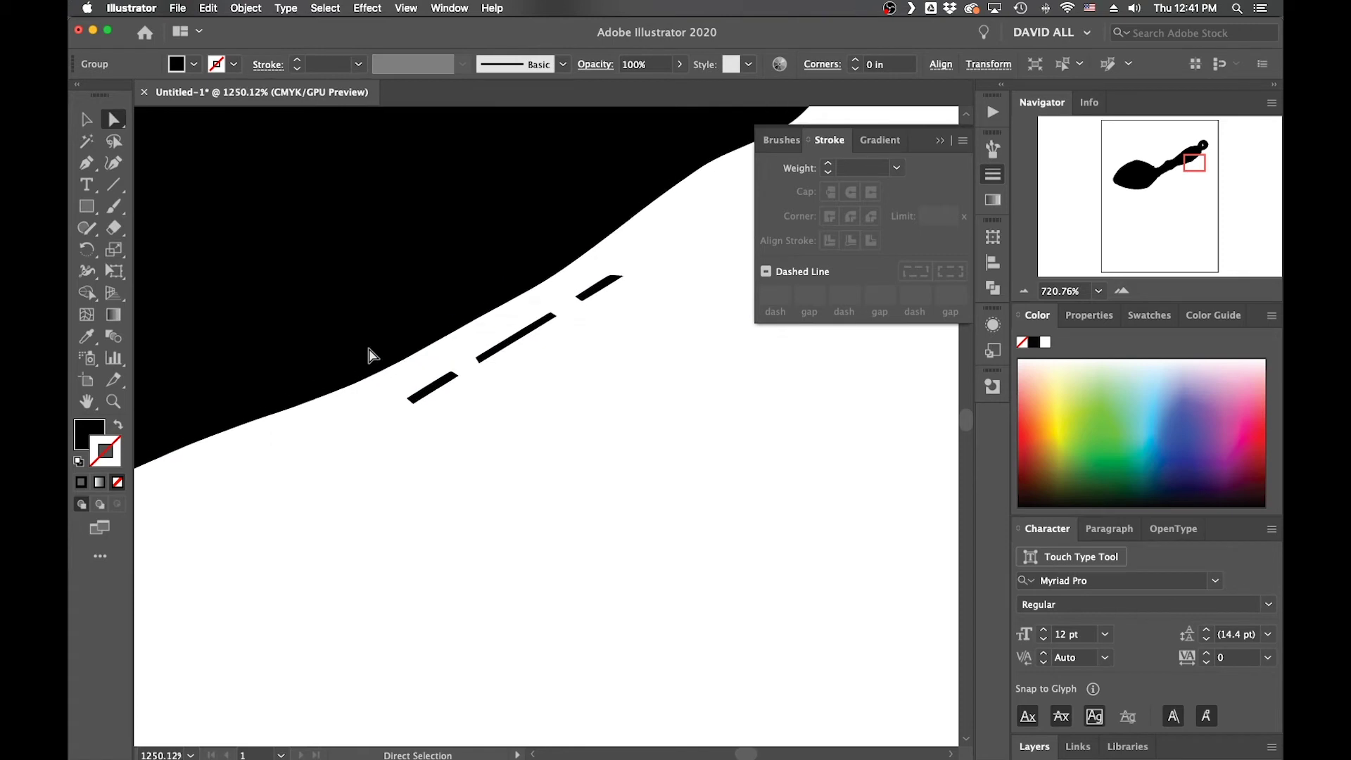
{"action": "left_click", "coordinate": [532, 450]}
{"action": "left_click_drag", "start_coordinate": [491, 422], "coordinate": [413, 379]}
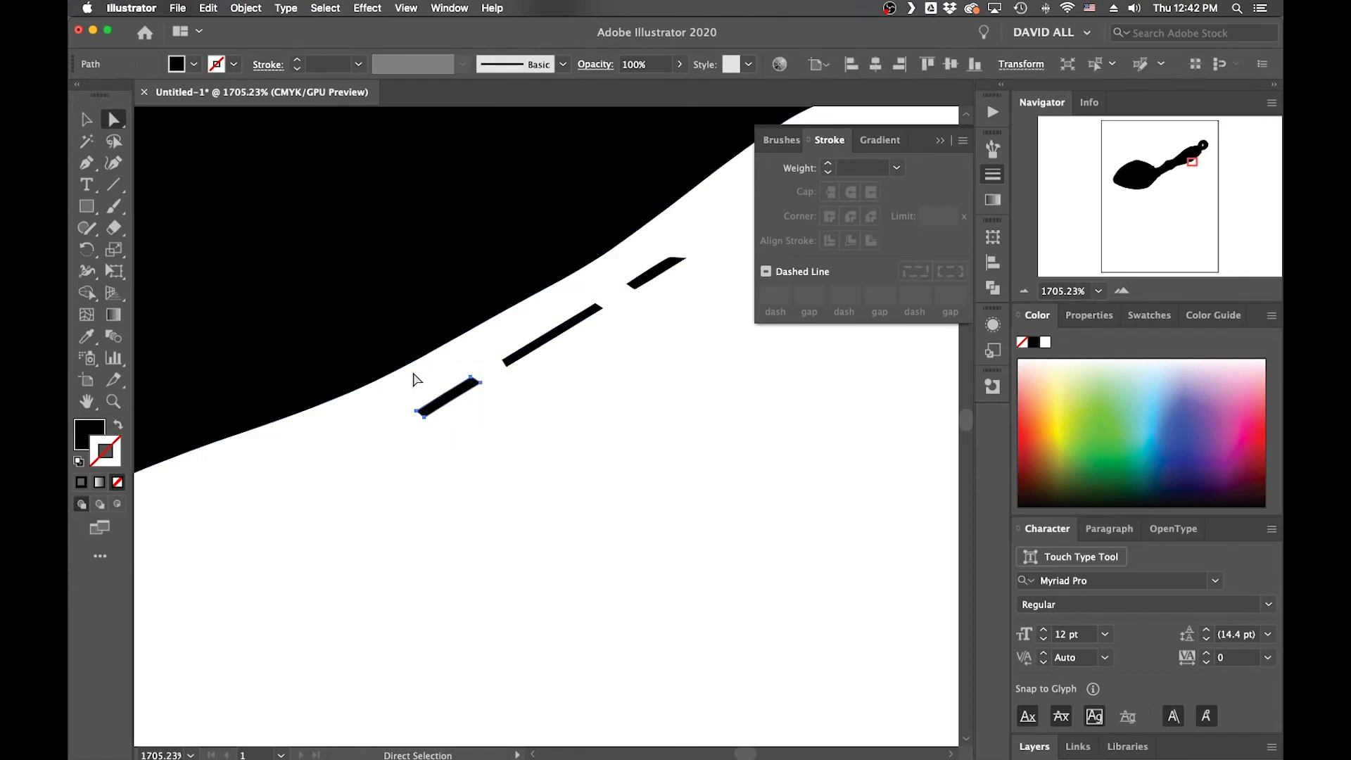
{"action": "left_click", "coordinate": [414, 374]}
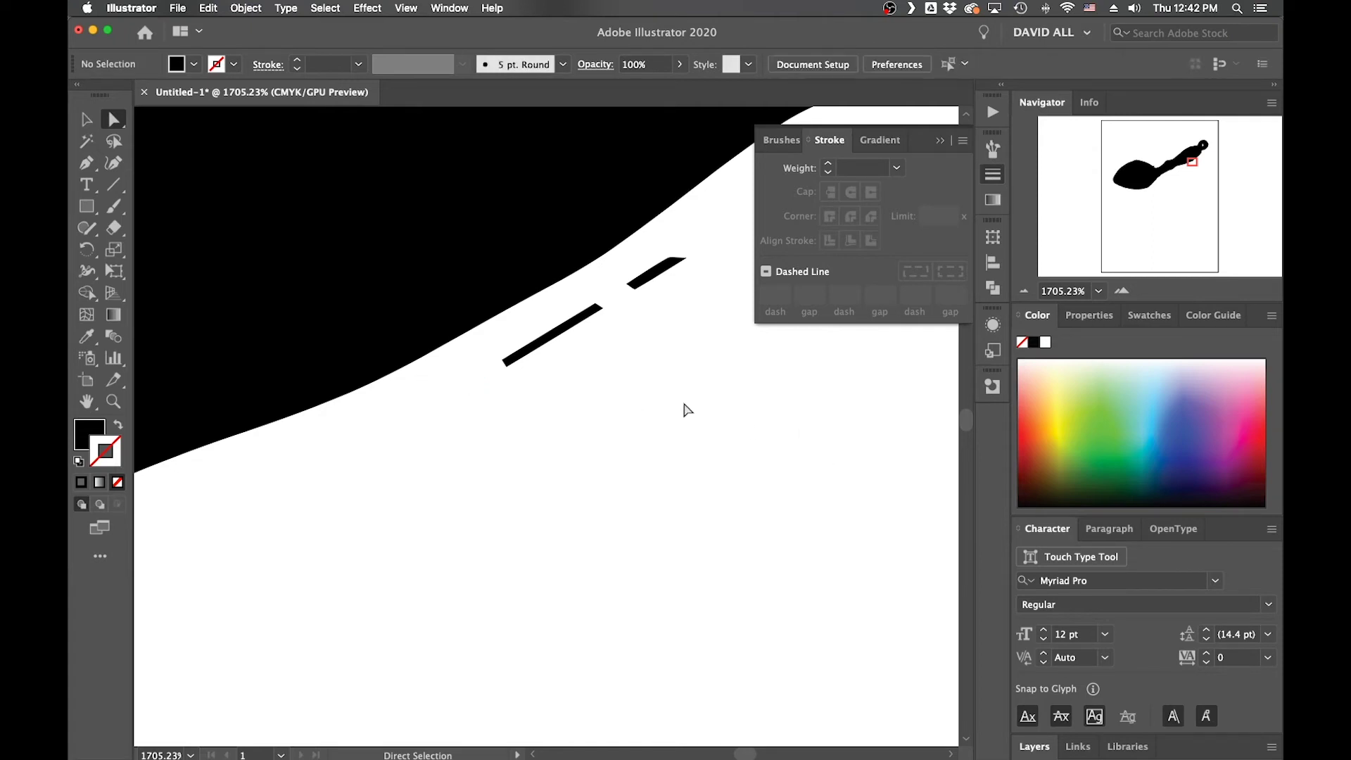
- Delete the two remaining stray dashes beside the handle's lower edge, including their leftover anchor points
{"action": "left_click_drag", "start_coordinate": [656, 400], "coordinate": [502, 320]}
{"action": "key", "text": "Delete"}
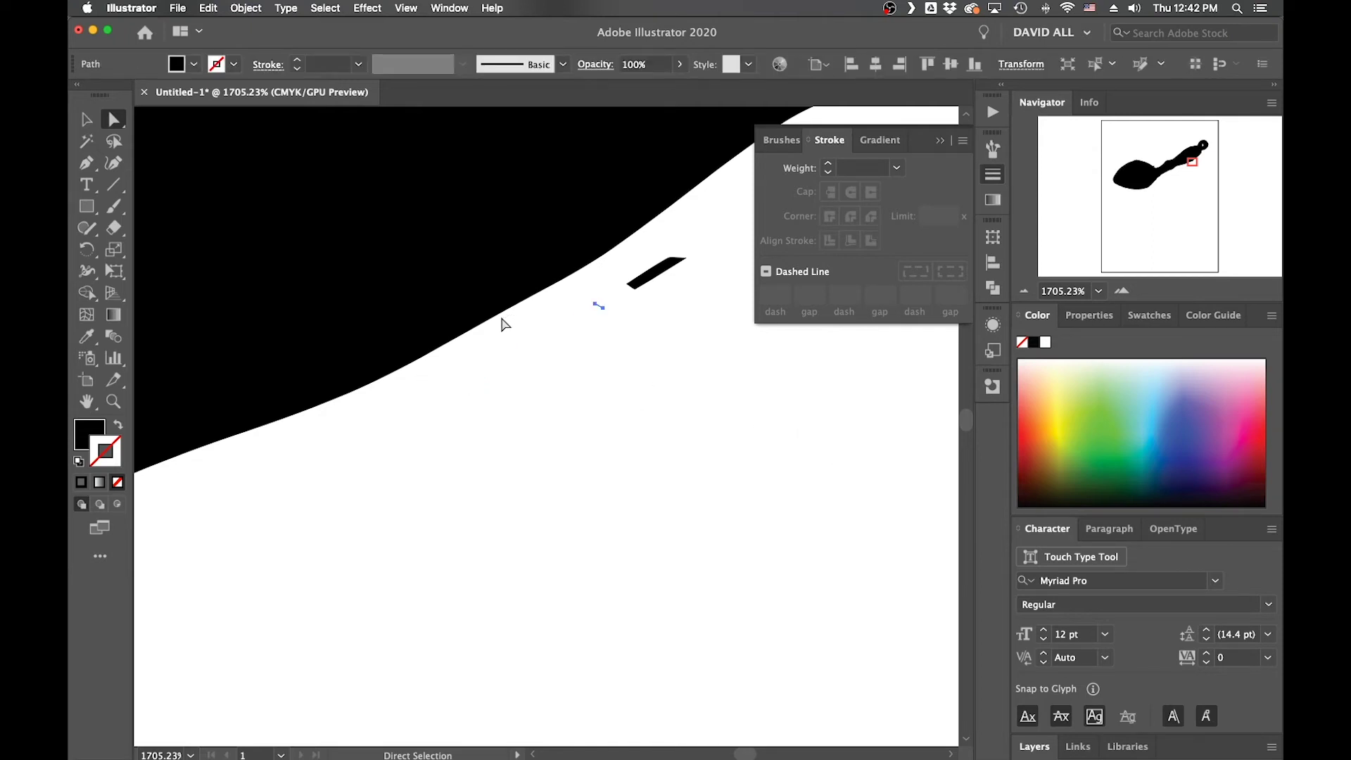
{"action": "left_click_drag", "start_coordinate": [712, 303], "coordinate": [637, 273]}
{"action": "key", "text": "Delete"}
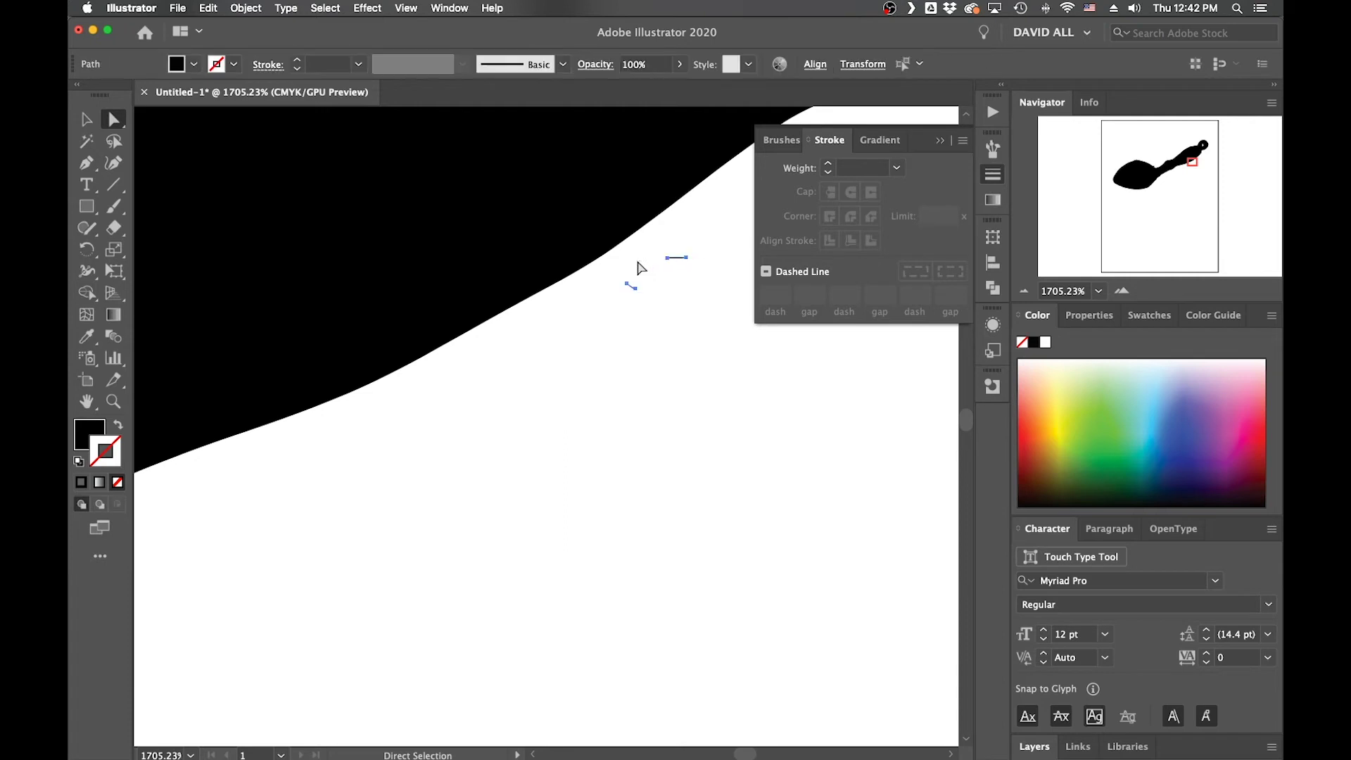
{"action": "scroll", "coordinate": [569, 321], "scroll_direction": "down", "scroll_amount": 10}
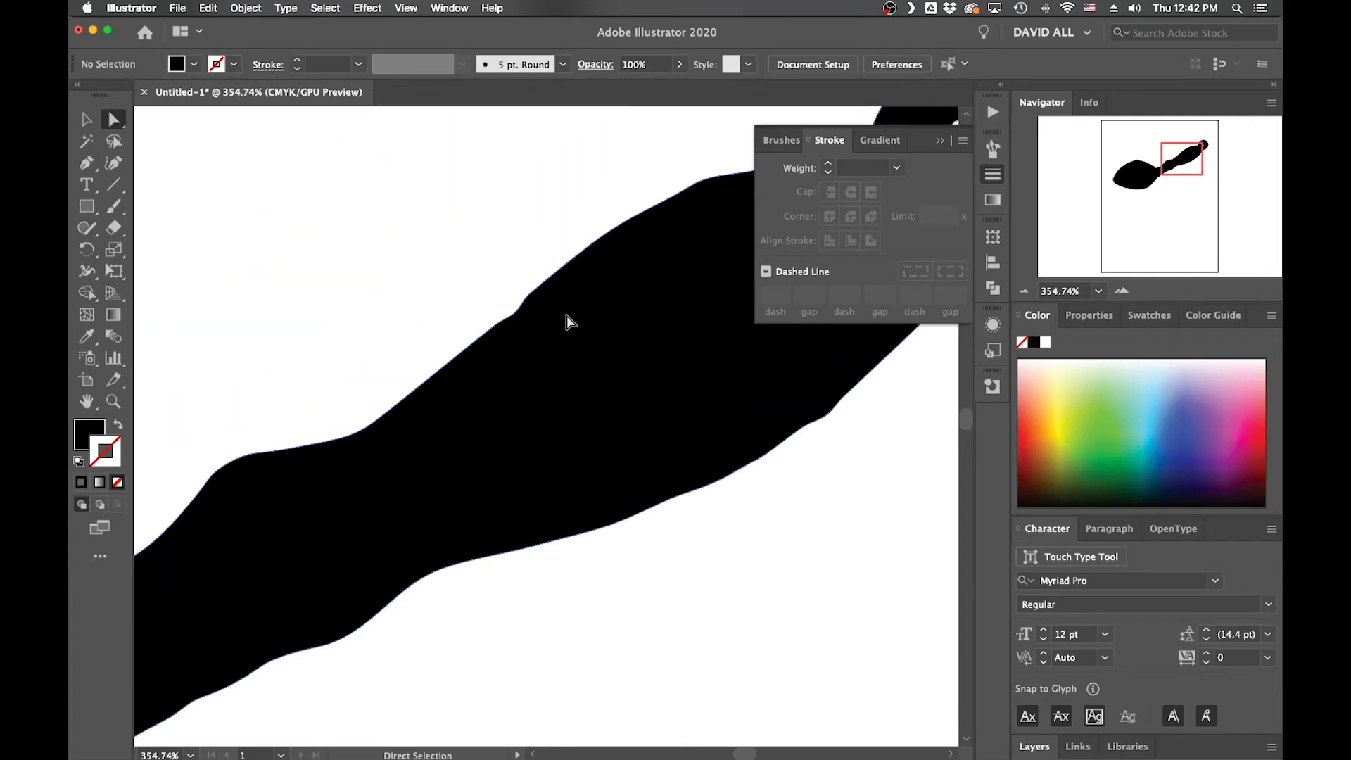
{"action": "scroll", "coordinate": [190, 474], "scroll_direction": "down", "scroll_amount": 4}
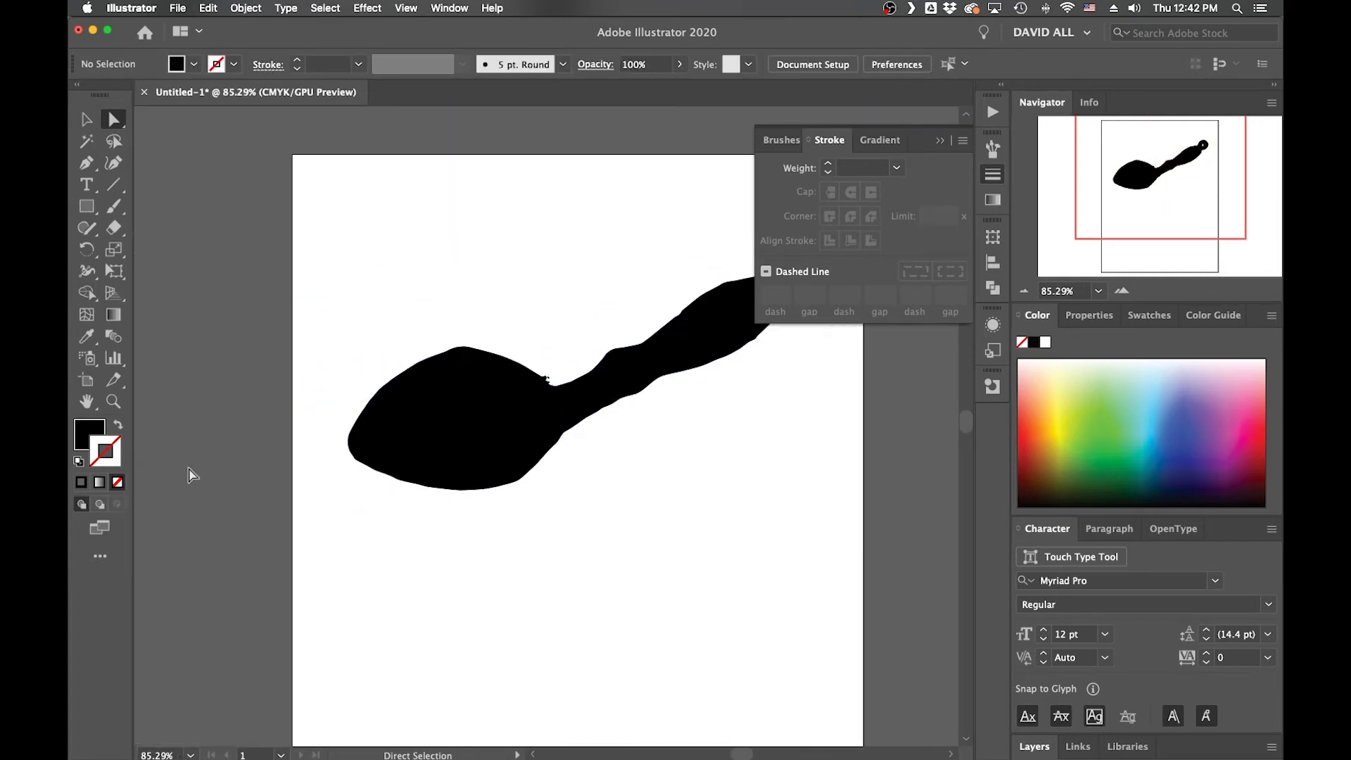
- Delete the small stray speck just above the notch where the spoon's bowl meets the handle
{"action": "scroll", "coordinate": [561, 371], "scroll_direction": "up", "scroll_amount": 12}
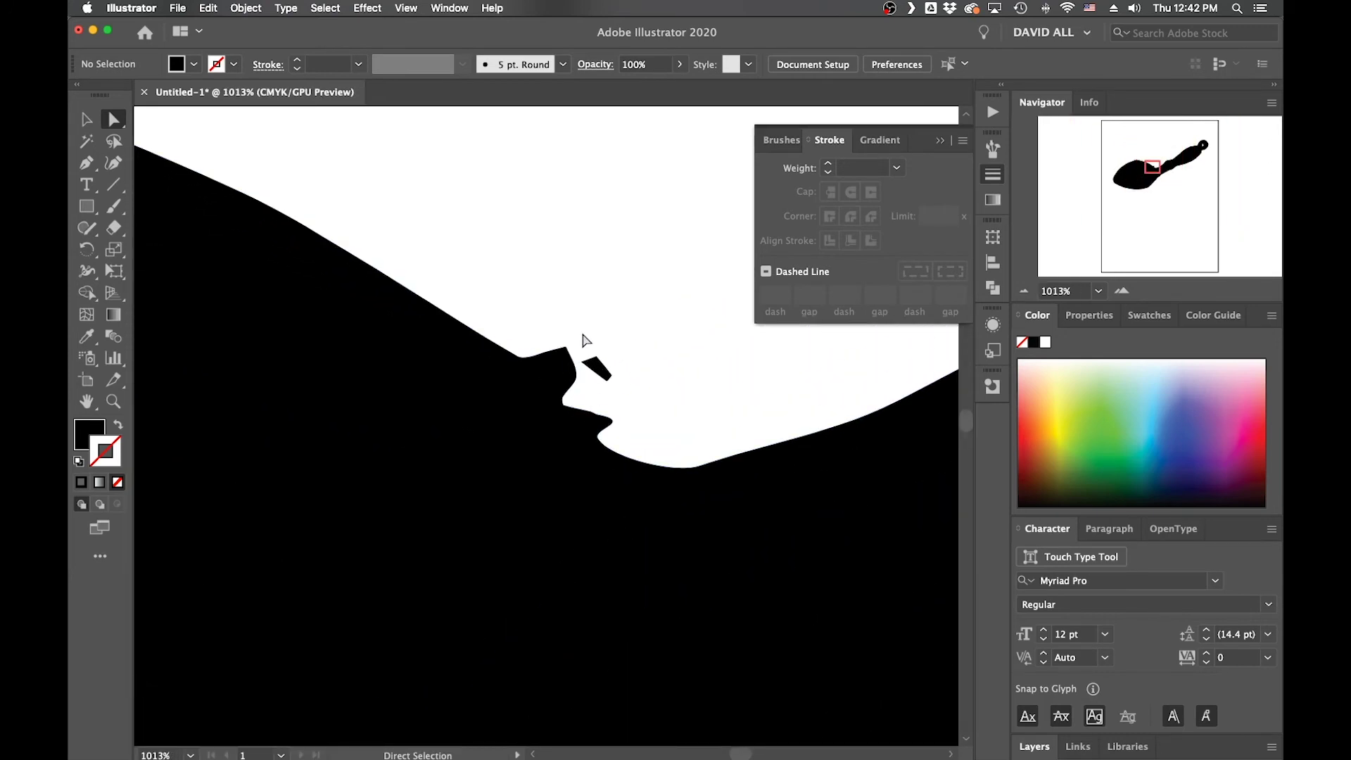
{"action": "left_click_drag", "start_coordinate": [582, 336], "coordinate": [628, 398]}
{"action": "key", "text": "Delete"}
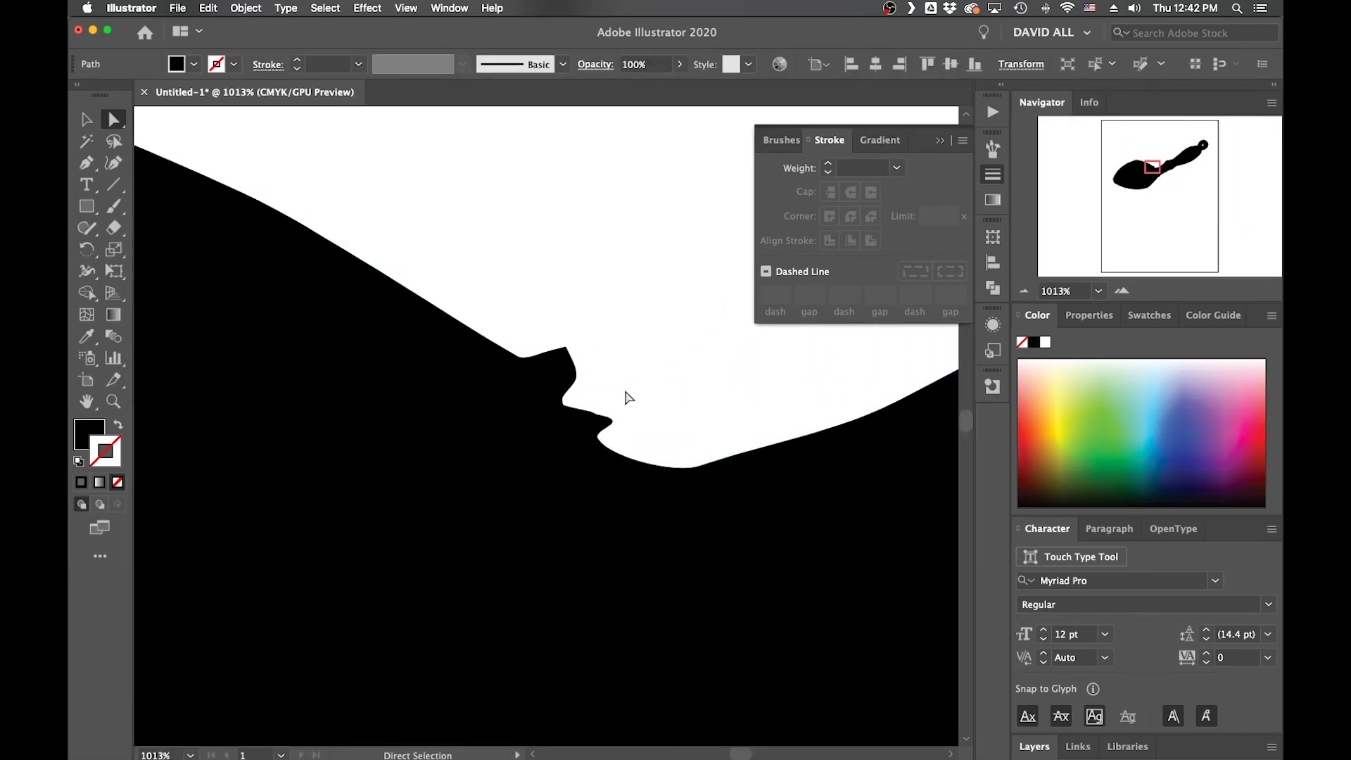
- Pull the jagged bump's top anchor point down toward the outline at the bowl-handle notch and delete the protruding anchor beside it
{"action": "left_click", "coordinate": [609, 422]}
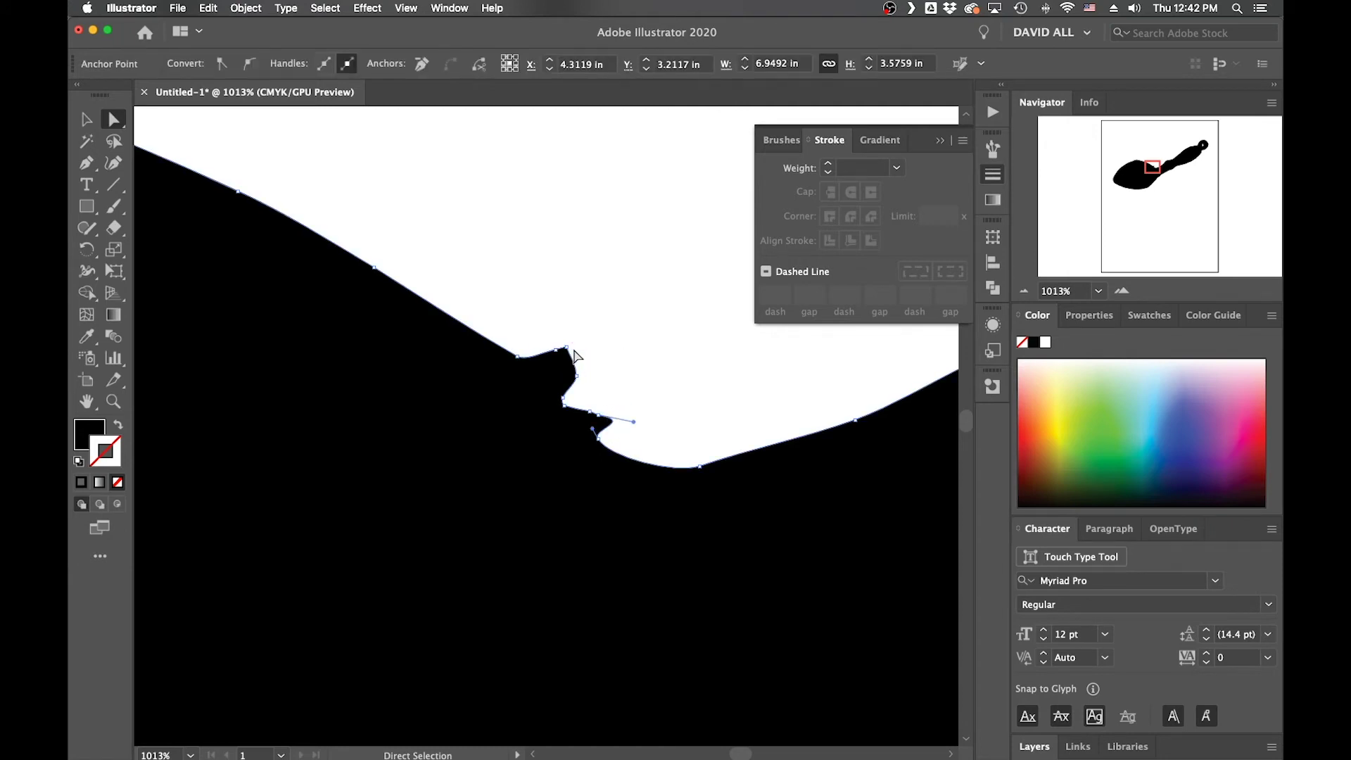
{"action": "scroll", "coordinate": [581, 332], "scroll_direction": "up", "scroll_amount": 1}
{"action": "scroll", "coordinate": [581, 332], "scroll_direction": "up", "scroll_amount": 1}
{"action": "left_click", "coordinate": [555, 354]}
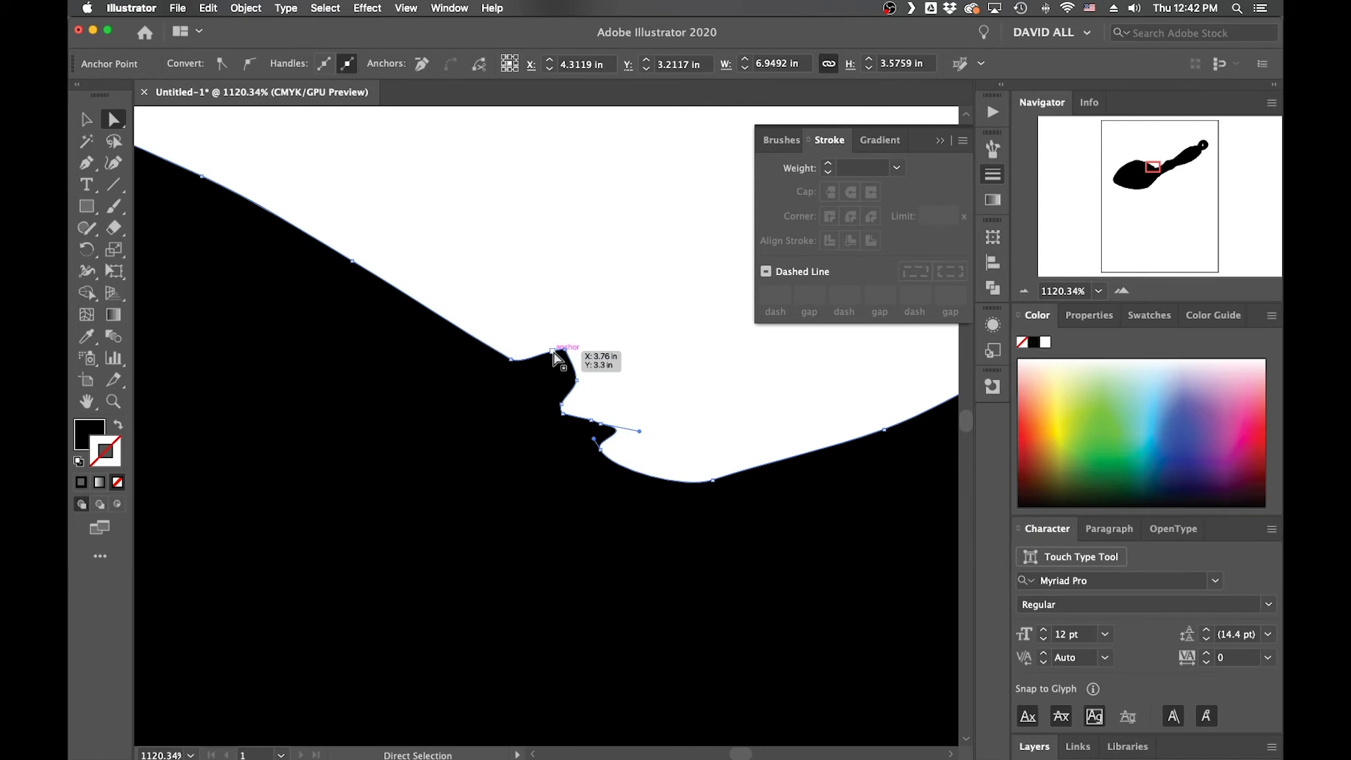
{"action": "left_click_drag", "start_coordinate": [552, 351], "coordinate": [550, 385]}
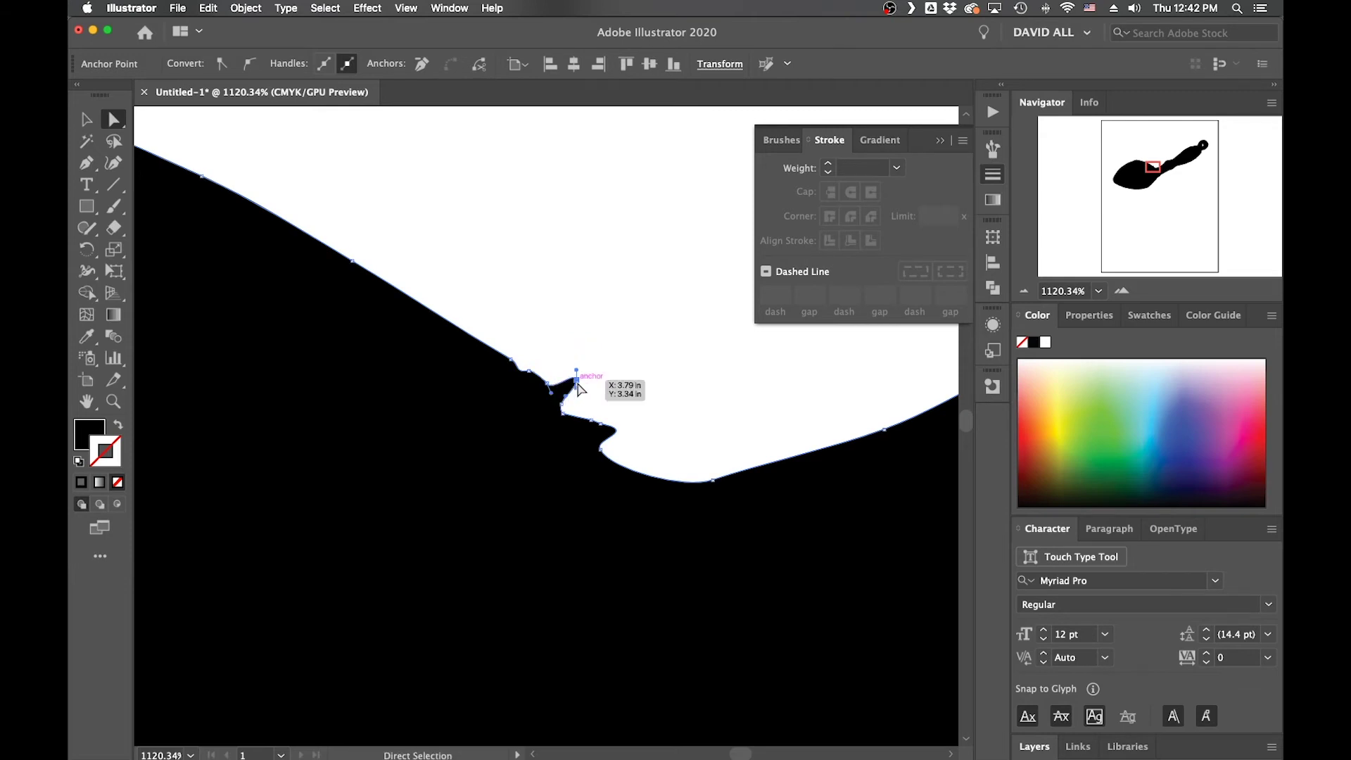
{"action": "key", "text": "Delete"}
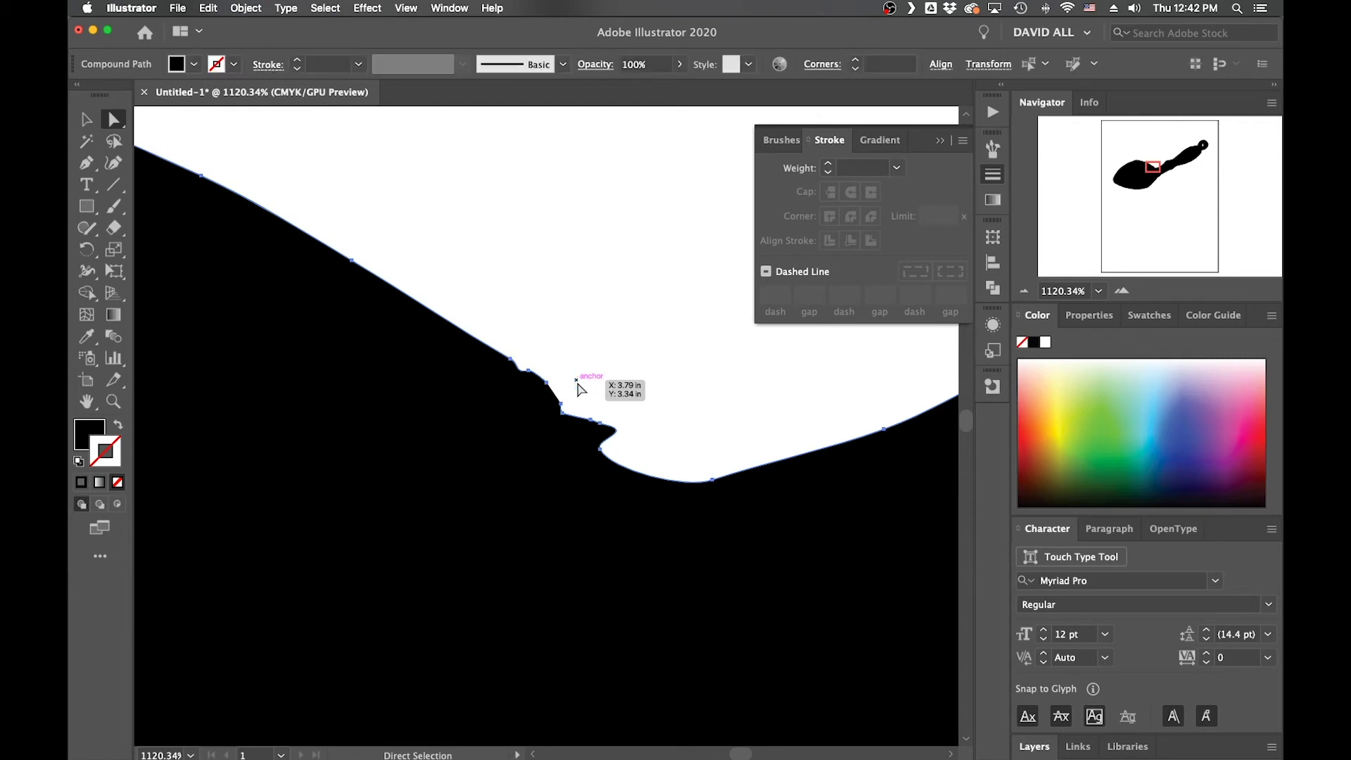
- Delete the uneven anchor points along the bowl's upper edge just before the notch to straighten that part of the outline
{"action": "left_click", "coordinate": [529, 370]}
{"action": "key", "text": "Delete"}
{"action": "key", "text": "Delete"}
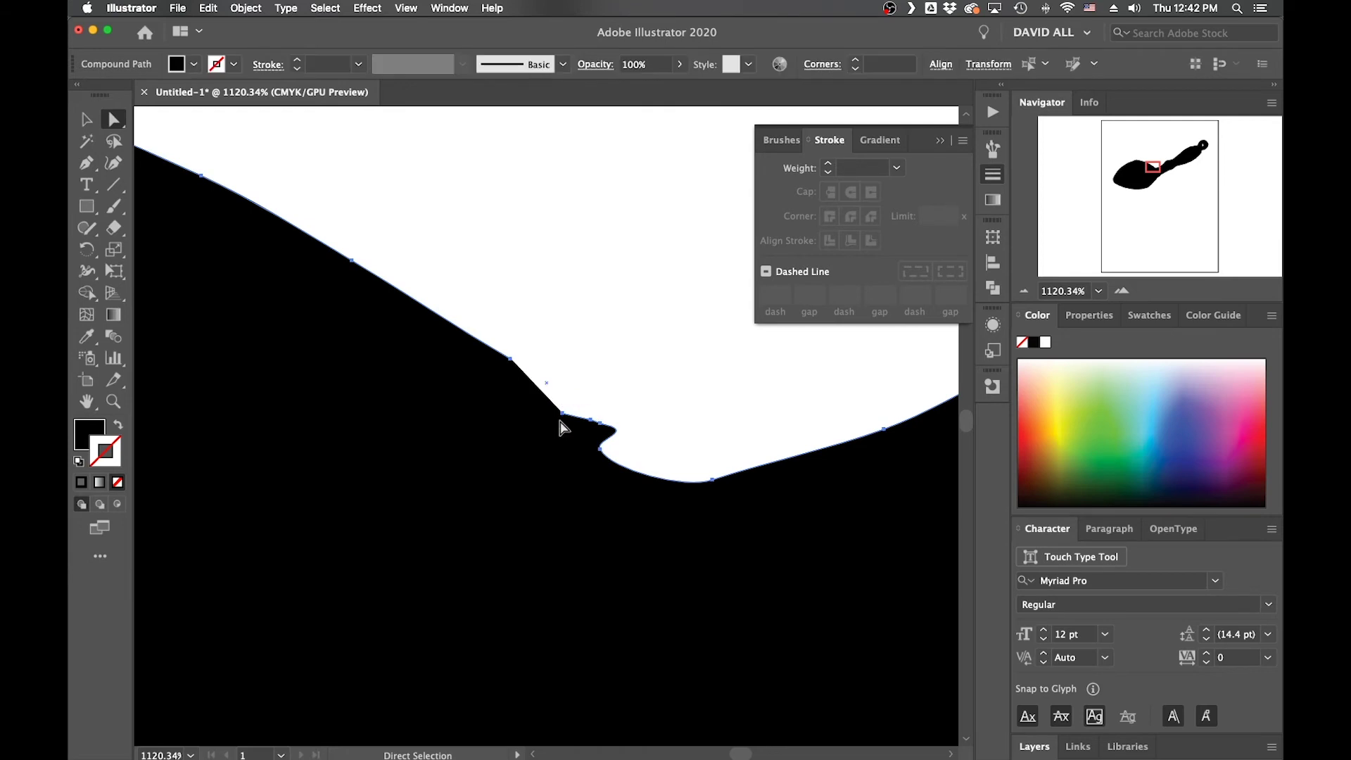
{"action": "left_click", "coordinate": [562, 414]}
{"action": "key", "text": "Delete"}
{"action": "left_click", "coordinate": [592, 420]}
{"action": "key", "text": "Delete"}
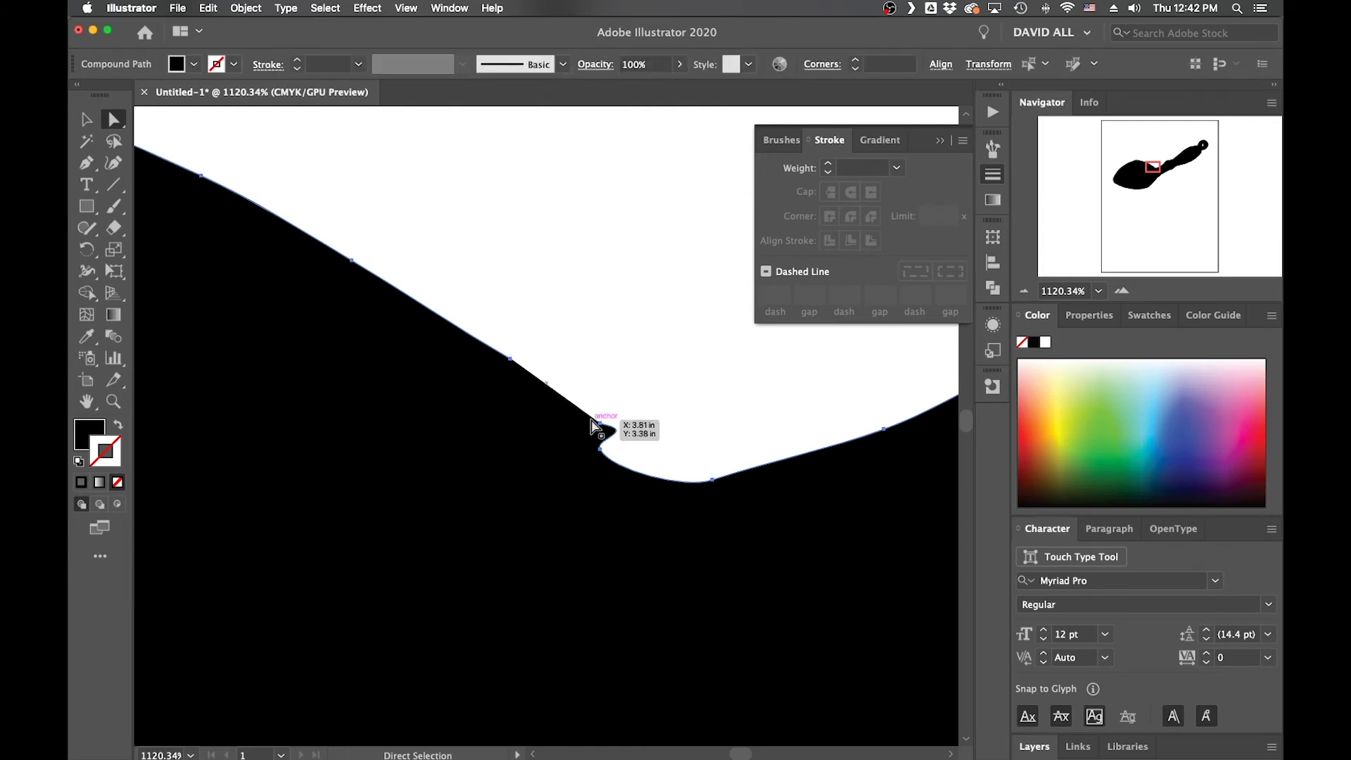
- Delete the anchor point forming the last bump at the bowl-handle notch and deselect the spoon
{"action": "scroll", "coordinate": [598, 415], "scroll_direction": "up", "scroll_amount": 5}
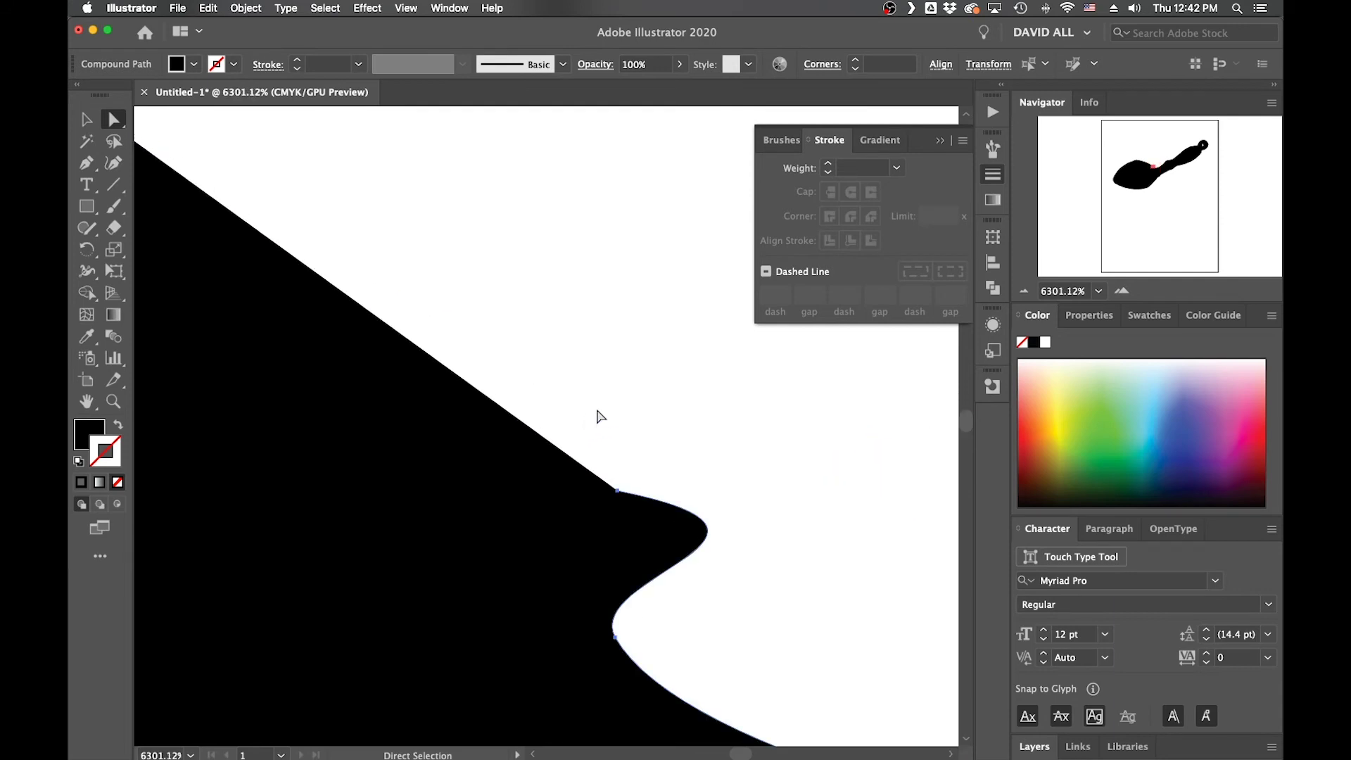
{"action": "left_click", "coordinate": [617, 491]}
{"action": "key", "text": "Delete"}
{"action": "scroll", "coordinate": [585, 511], "scroll_direction": "down", "scroll_amount": 10}
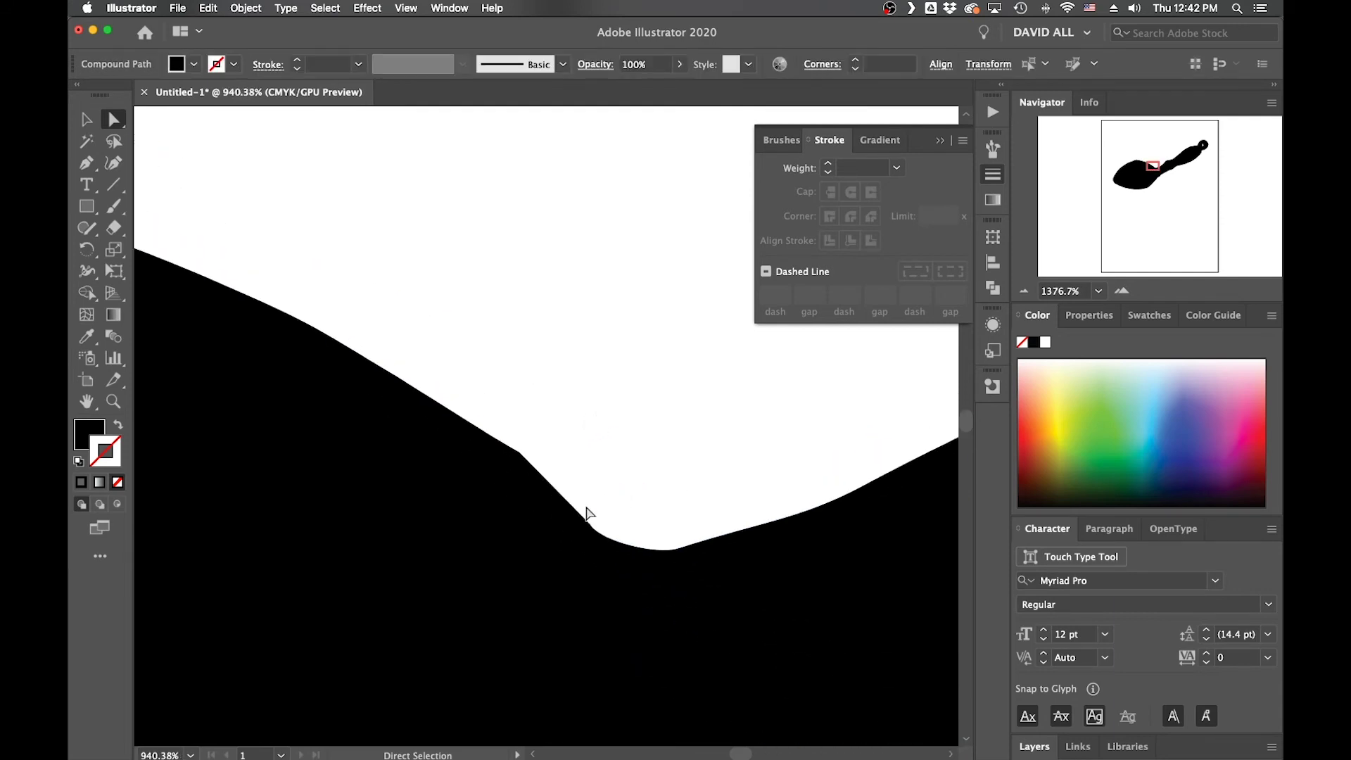
{"action": "scroll", "coordinate": [585, 511], "scroll_direction": "down", "scroll_amount": 5}
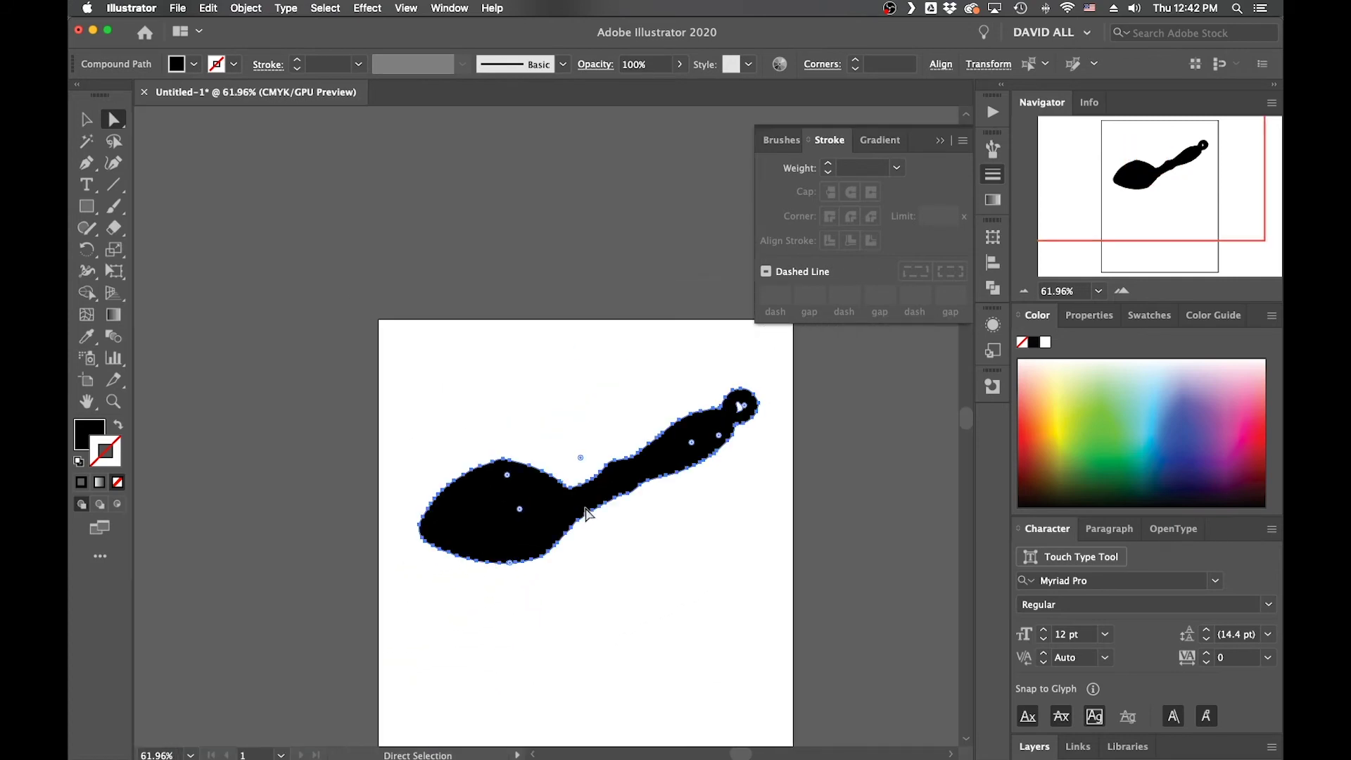
{"action": "left_click", "coordinate": [645, 582]}
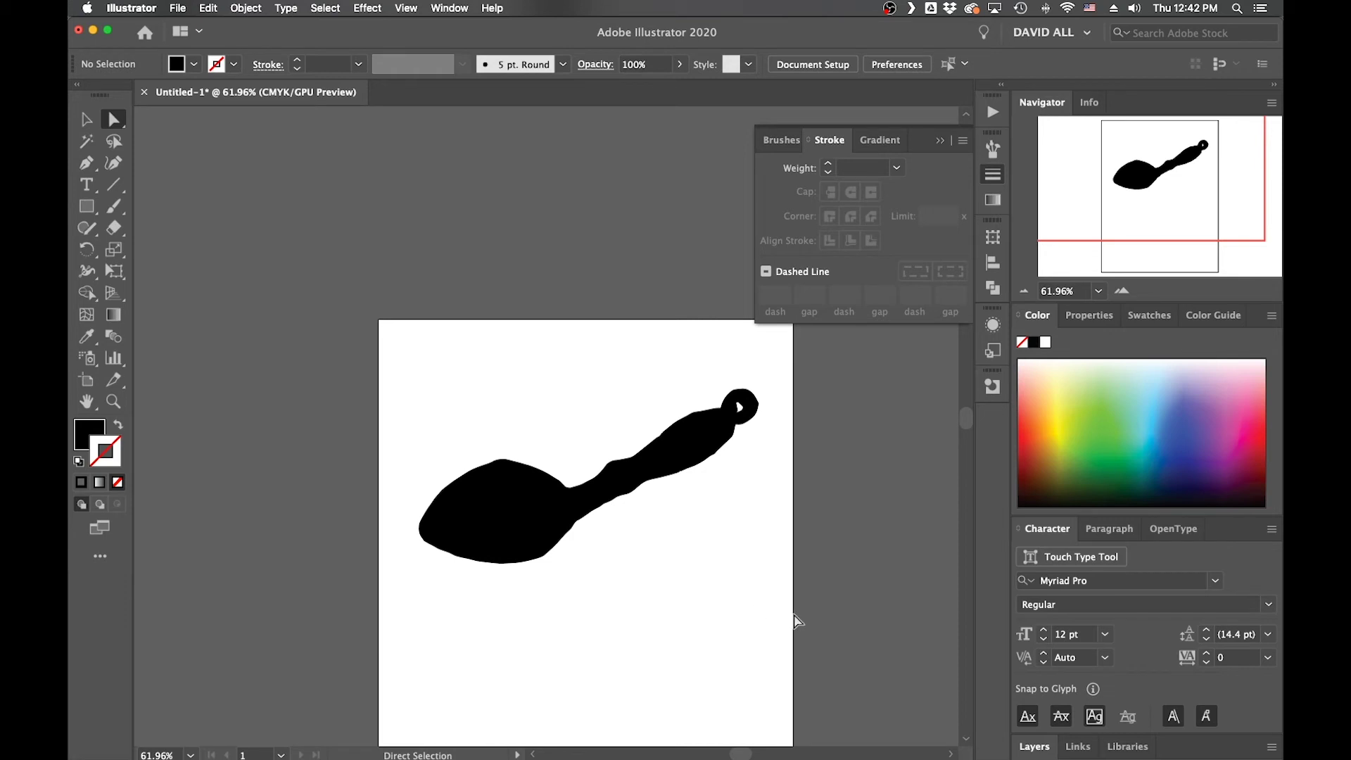
- Examine the spoon's anchor points and overall outline, including the bowl-handle joint and the ring at the handle's end
{"action": "left_click_drag", "start_coordinate": [797, 615], "coordinate": [226, 256]}
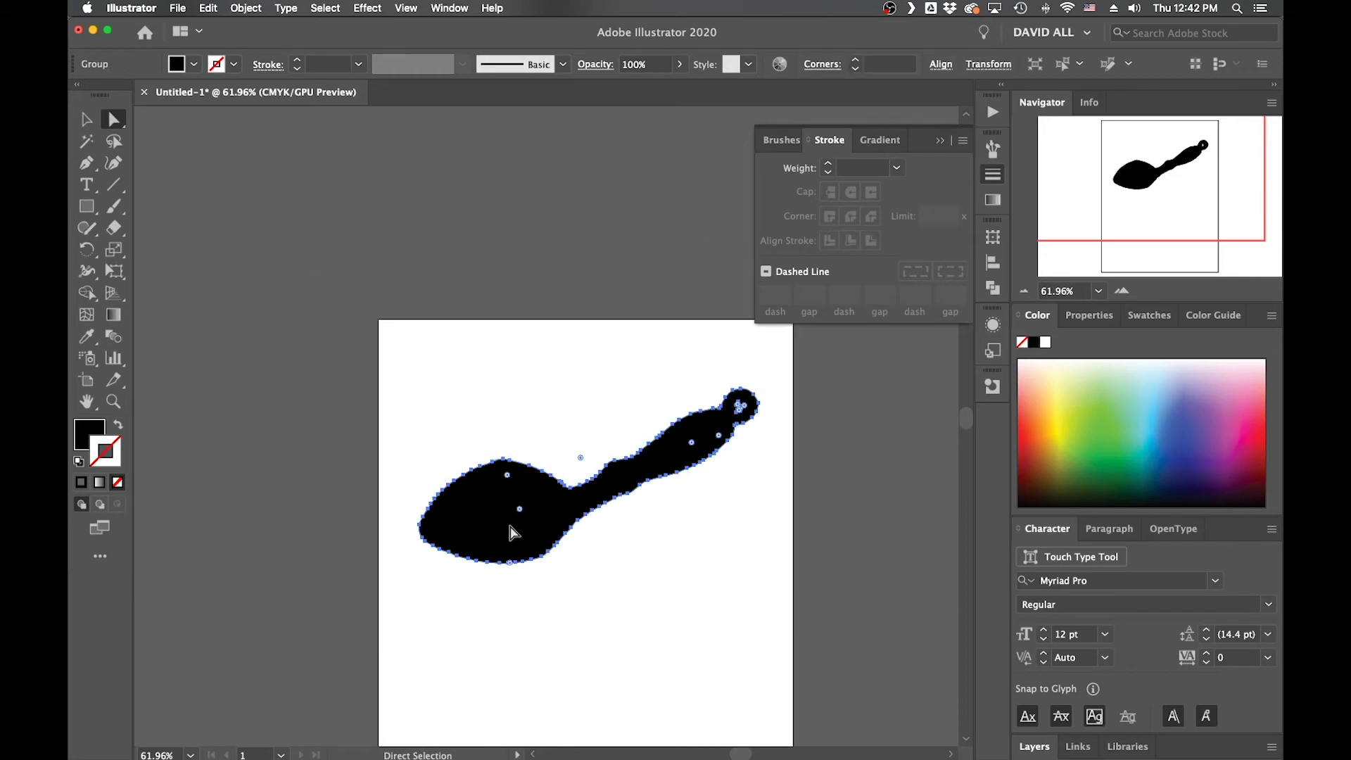
{"action": "scroll", "coordinate": [711, 530], "scroll_direction": "up", "scroll_amount": 5}
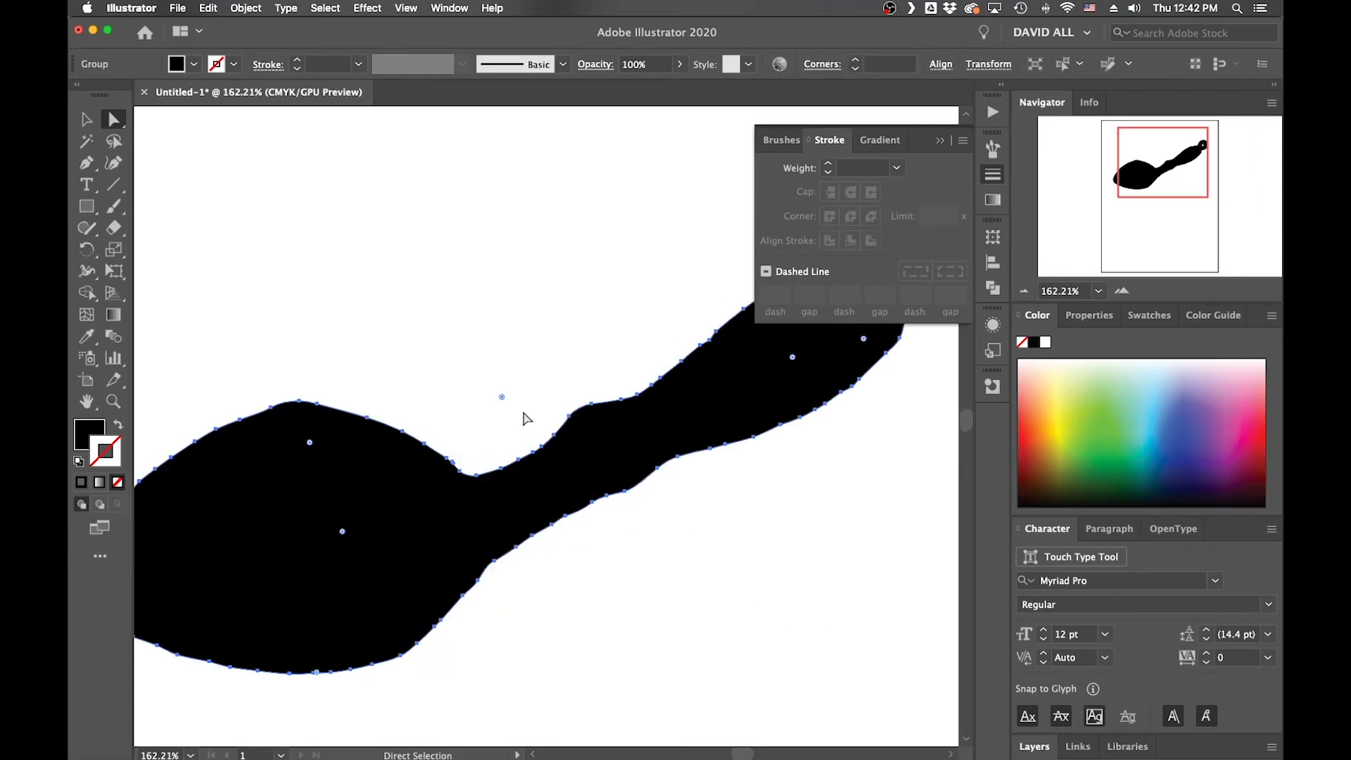
{"action": "left_click", "coordinate": [523, 419]}
{"action": "left_click", "coordinate": [561, 496]}
{"action": "scroll", "coordinate": [561, 496], "scroll_direction": "down", "scroll_amount": 5}
{"action": "left_click", "coordinate": [568, 556]}
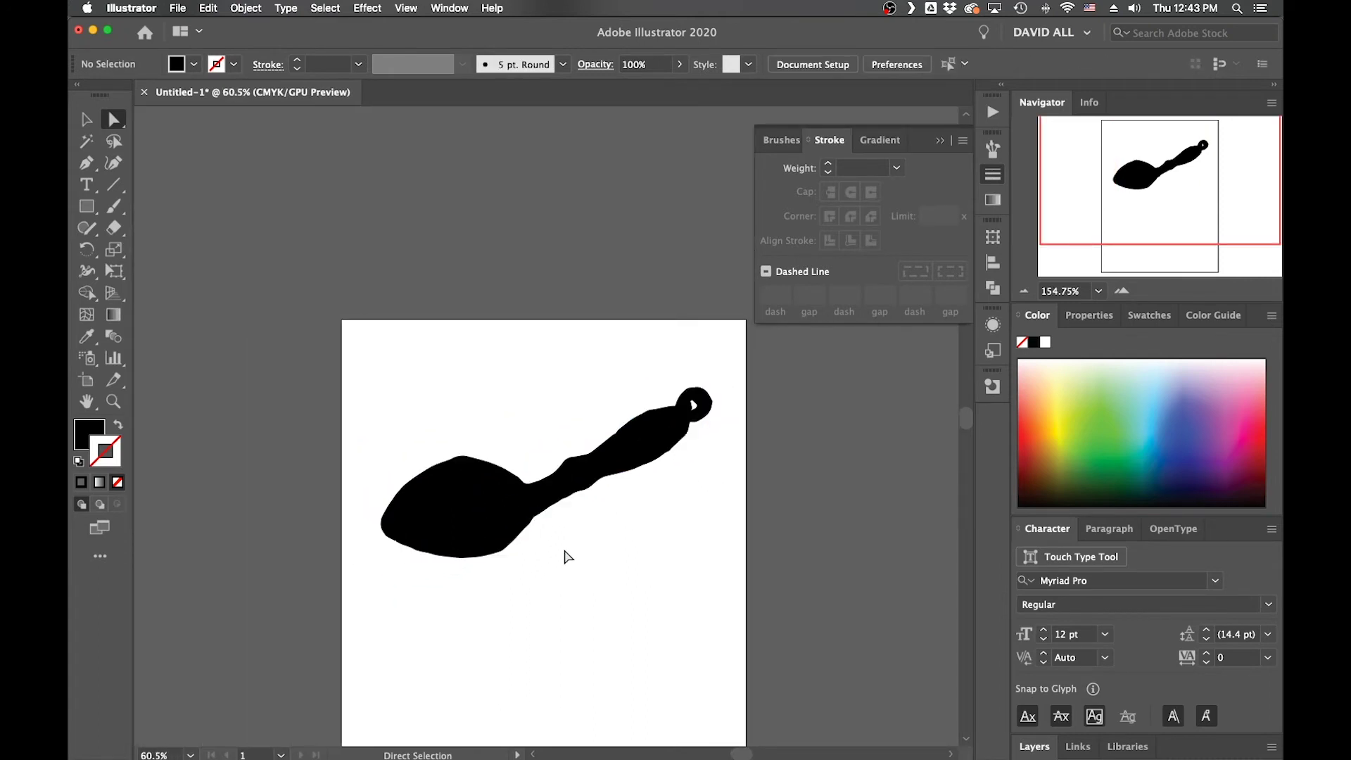
{"action": "scroll", "coordinate": [756, 470], "scroll_direction": "up", "scroll_amount": 3}
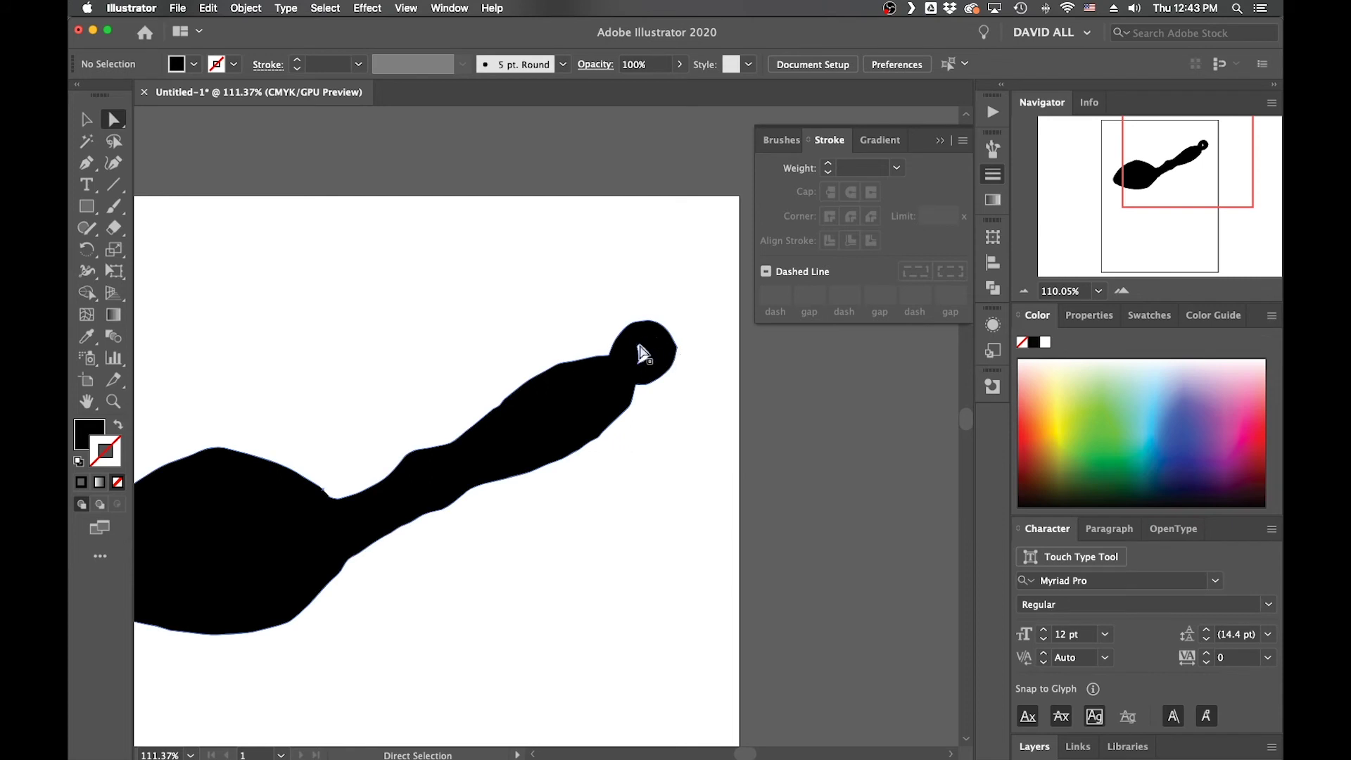
{"action": "scroll", "coordinate": [667, 422], "scroll_direction": "down", "scroll_amount": 3}
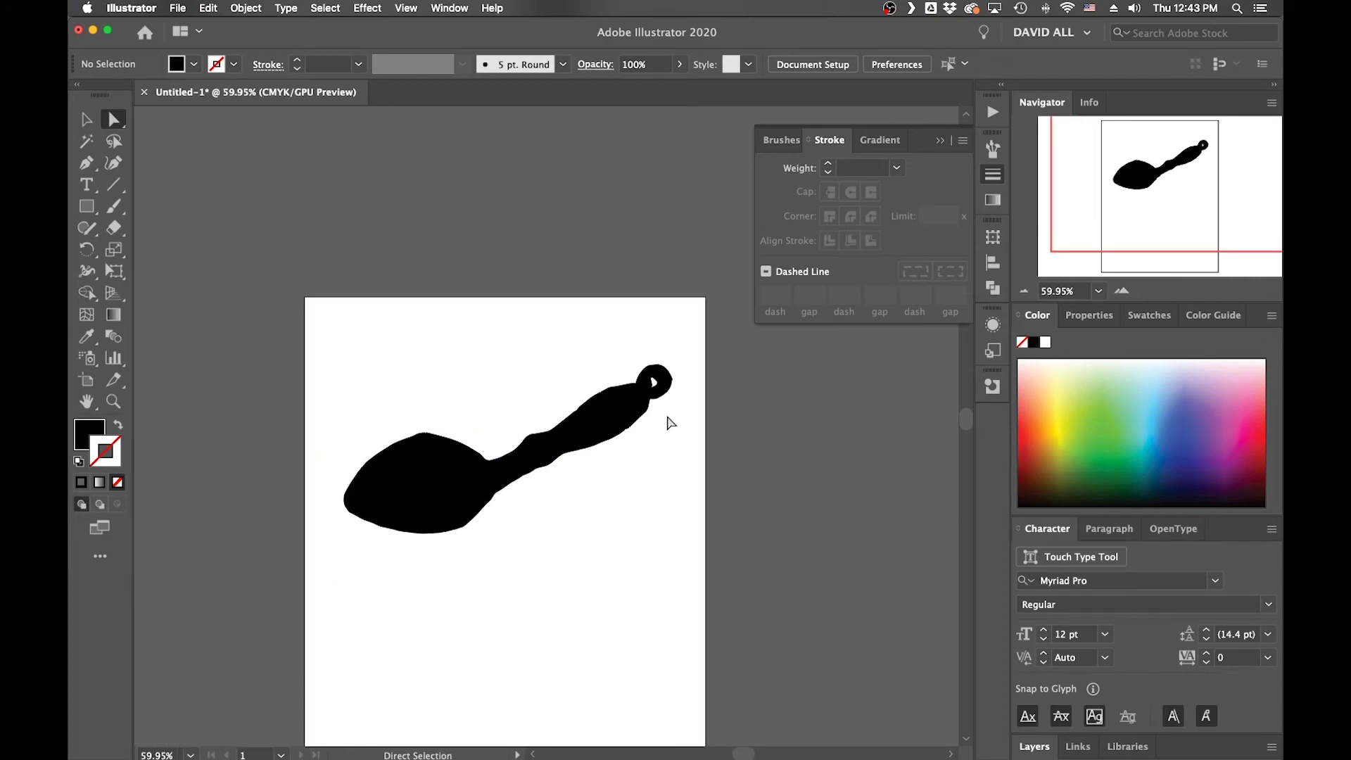
- Delete the irregular white hole inside the ring at the handle's end so the ring is solid black
{"action": "scroll", "coordinate": [667, 423], "scroll_direction": "up", "scroll_amount": 6}
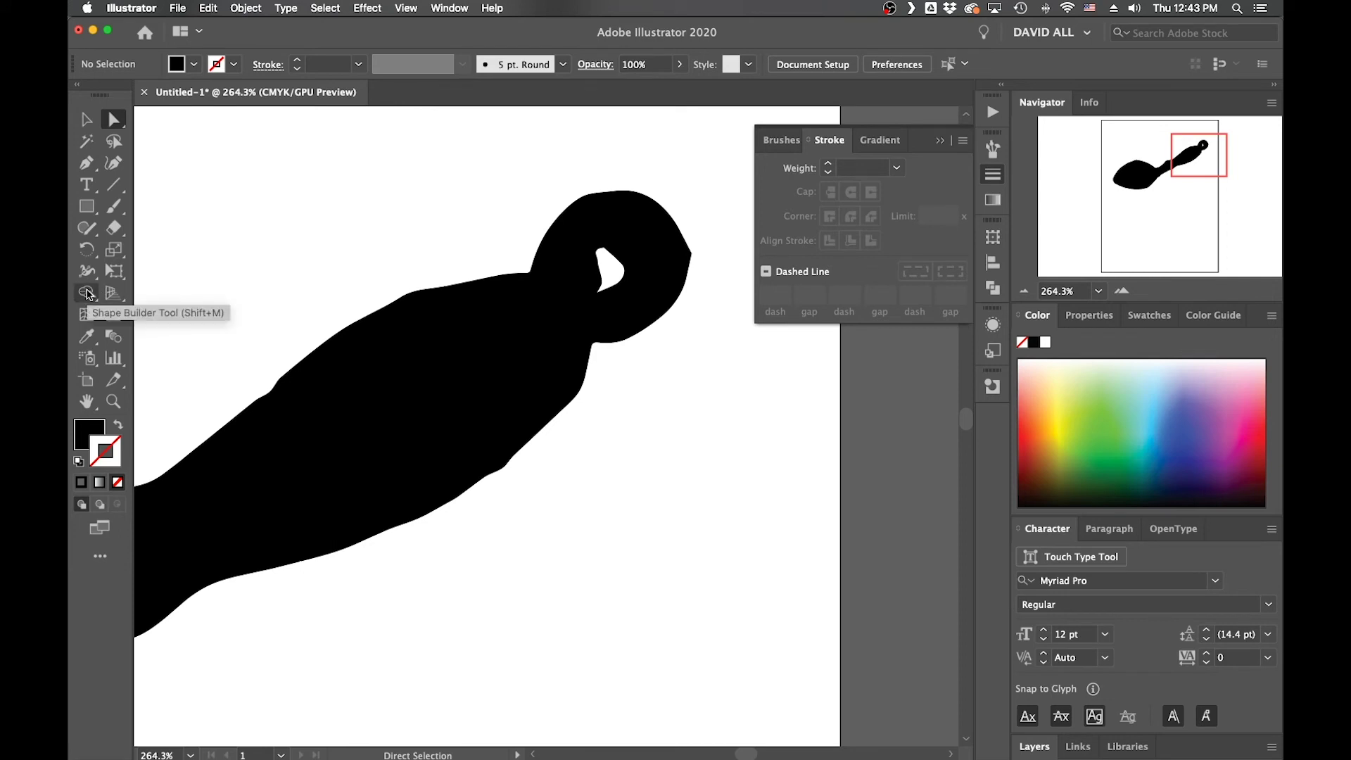
{"action": "left_click", "coordinate": [623, 271]}
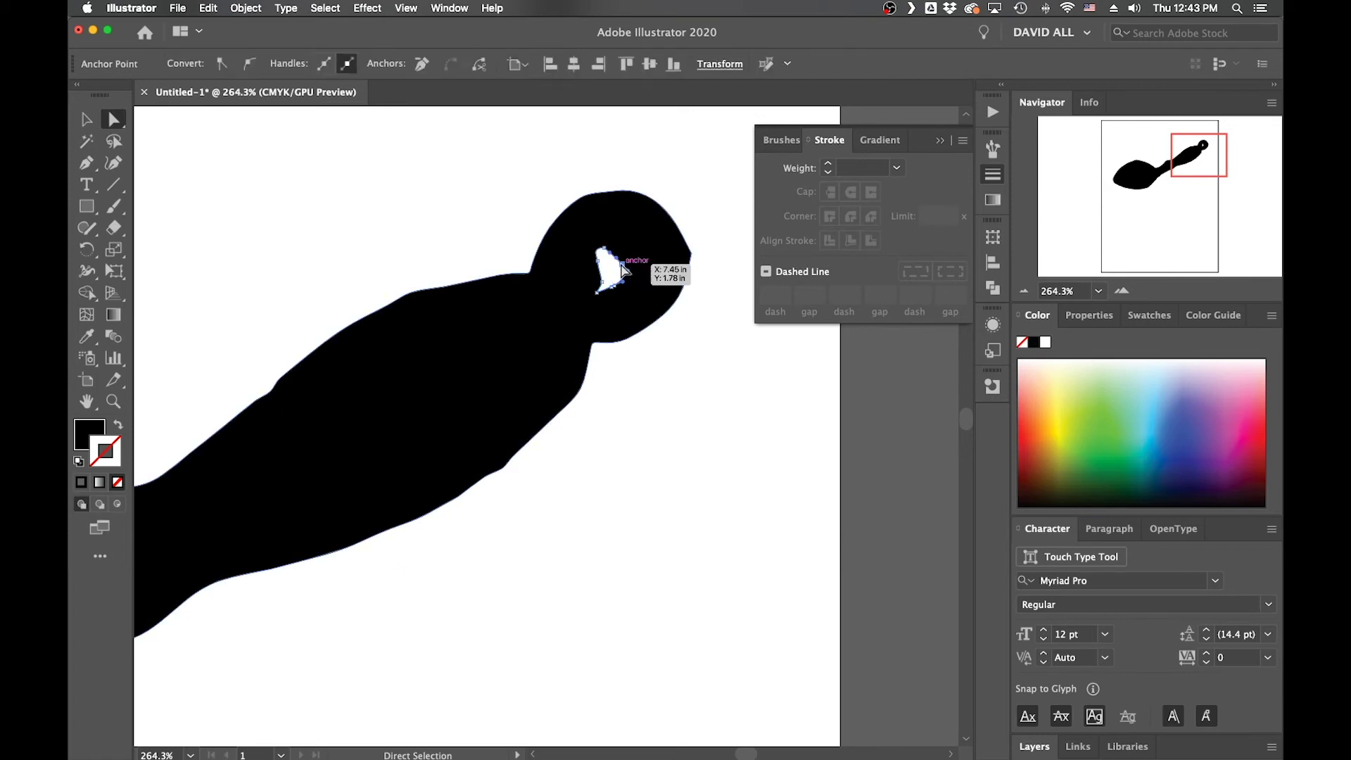
{"action": "key", "text": "BackSpace"}
{"action": "key", "text": "BackSpace"}
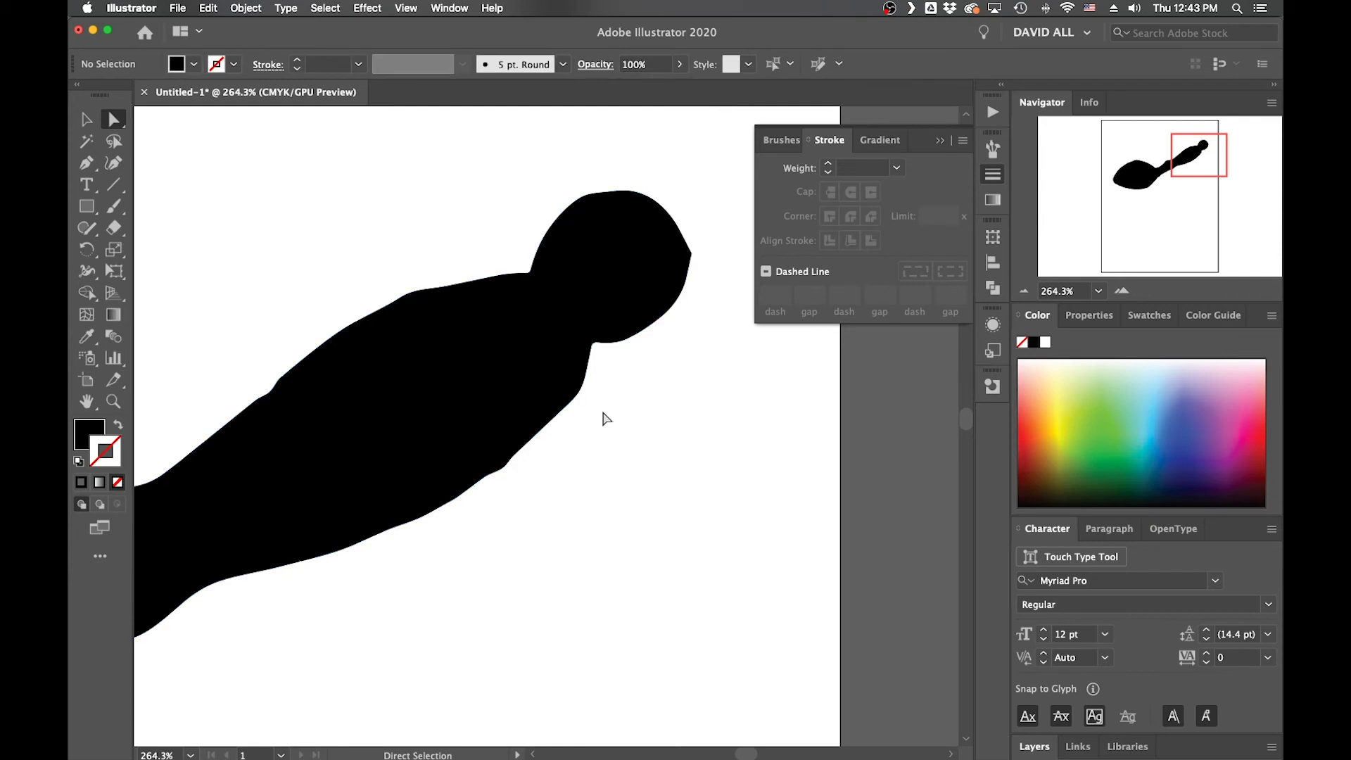
- Activate the Ellipse tool for drawing on the spoon's bowl
{"action": "scroll", "coordinate": [603, 416], "scroll_direction": "down", "scroll_amount": 6}
{"action": "scroll", "coordinate": [603, 416], "scroll_direction": "left", "scroll_amount": 3}
{"action": "scroll", "coordinate": [660, 420], "scroll_direction": "right", "scroll_amount": 4}
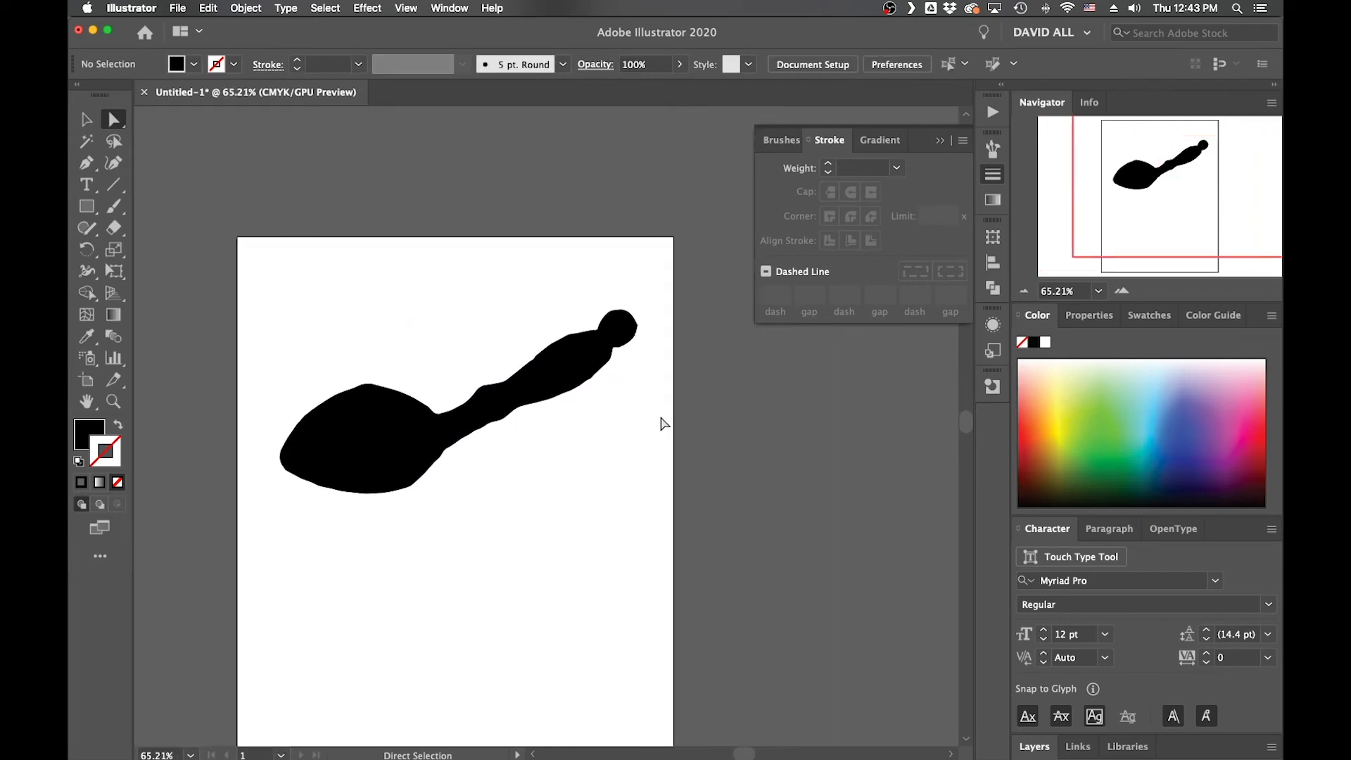
{"action": "scroll", "coordinate": [457, 476], "scroll_direction": "up", "scroll_amount": 3}
{"action": "scroll", "coordinate": [456, 478], "scroll_direction": "up", "scroll_amount": 2}
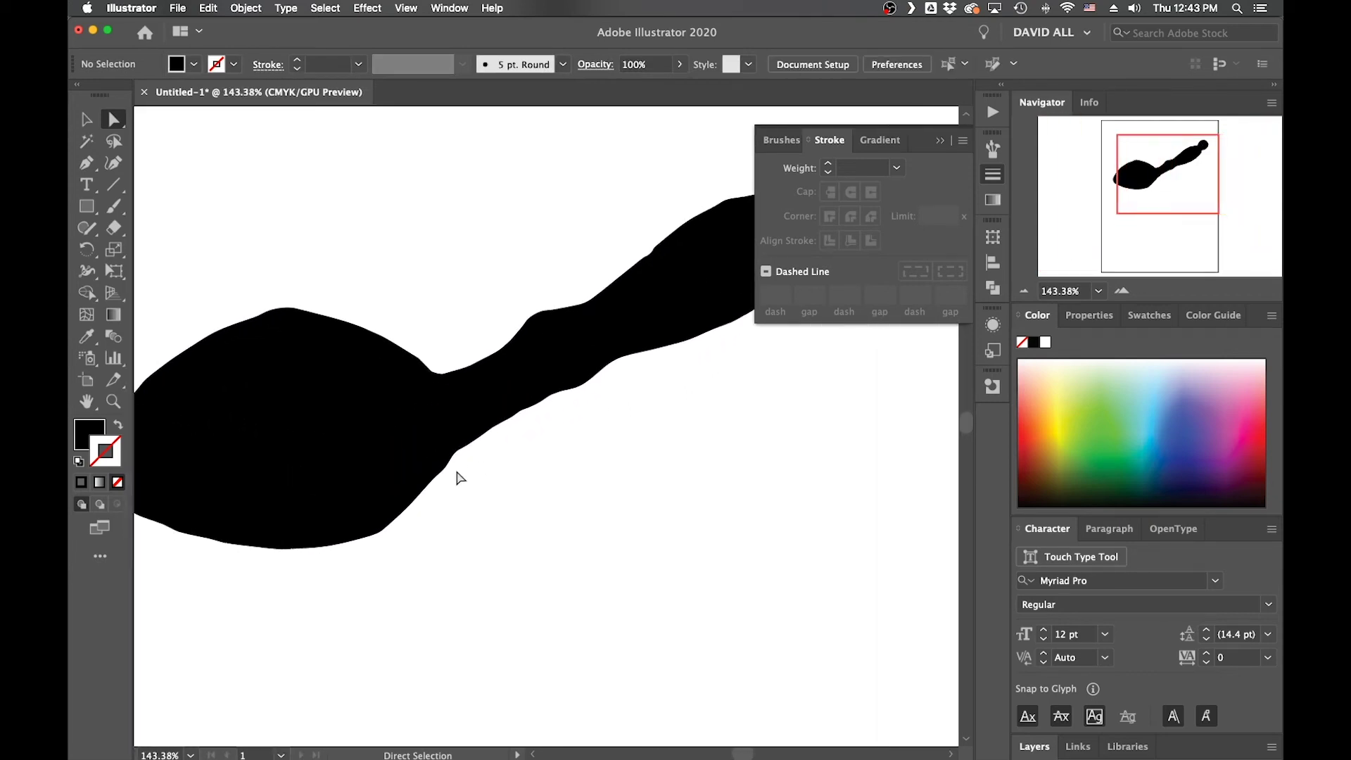
{"action": "scroll", "coordinate": [457, 478], "scroll_direction": "down", "scroll_amount": 3}
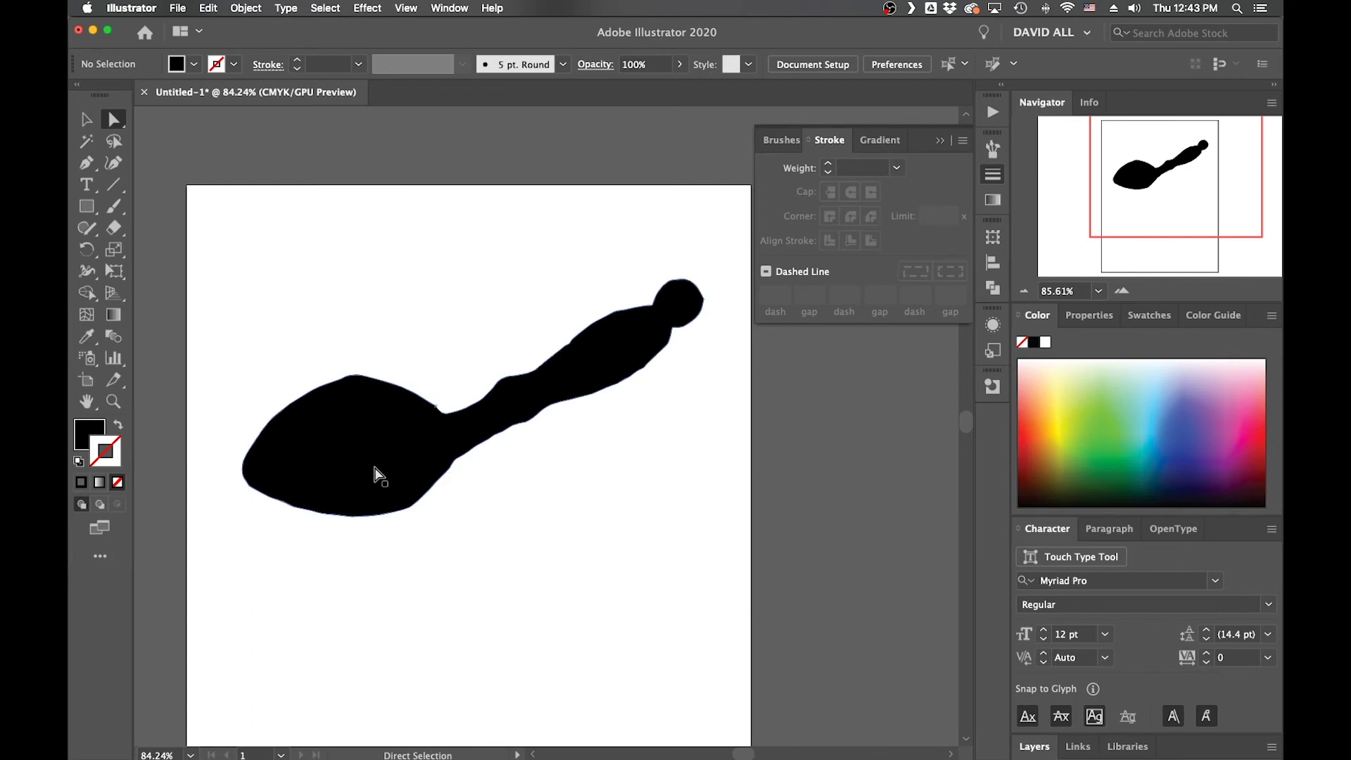
{"action": "left_click", "coordinate": [84, 210]}
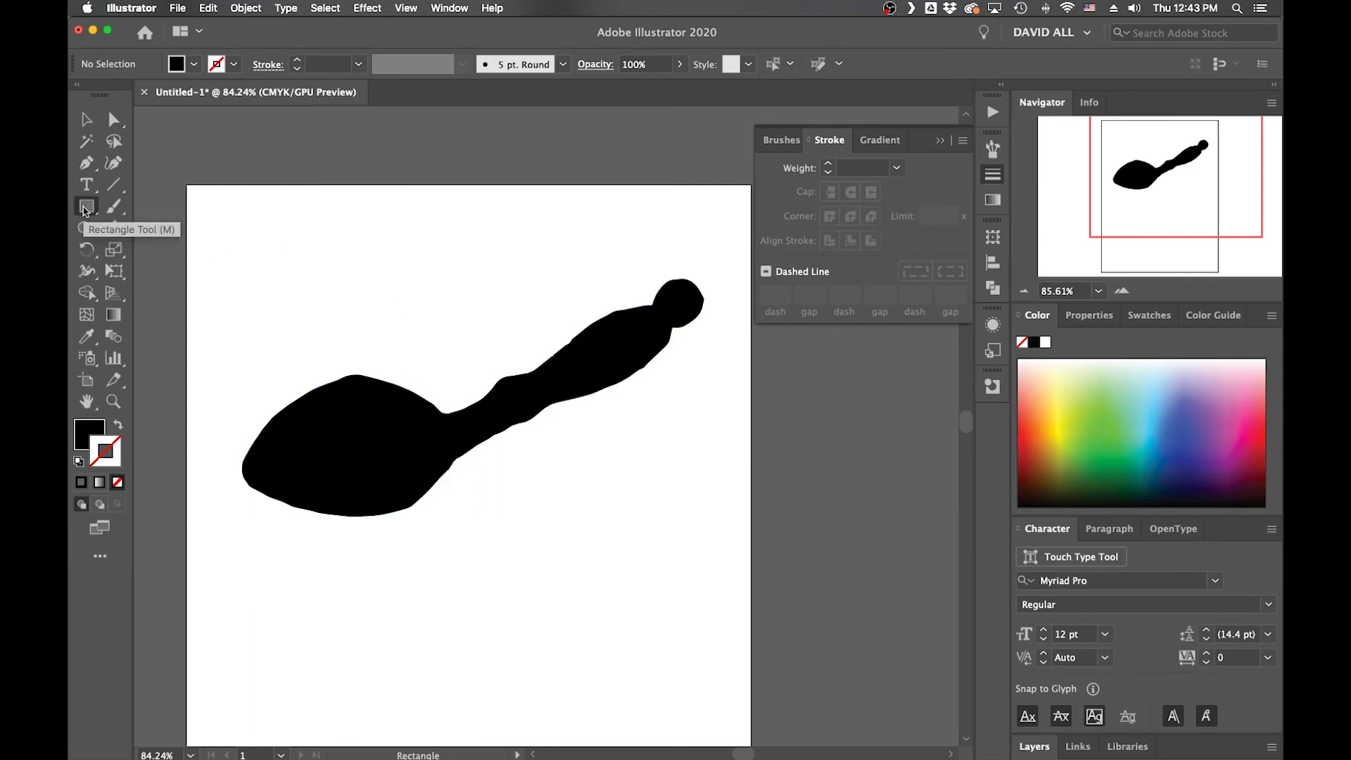
{"action": "left_click", "coordinate": [140, 254]}
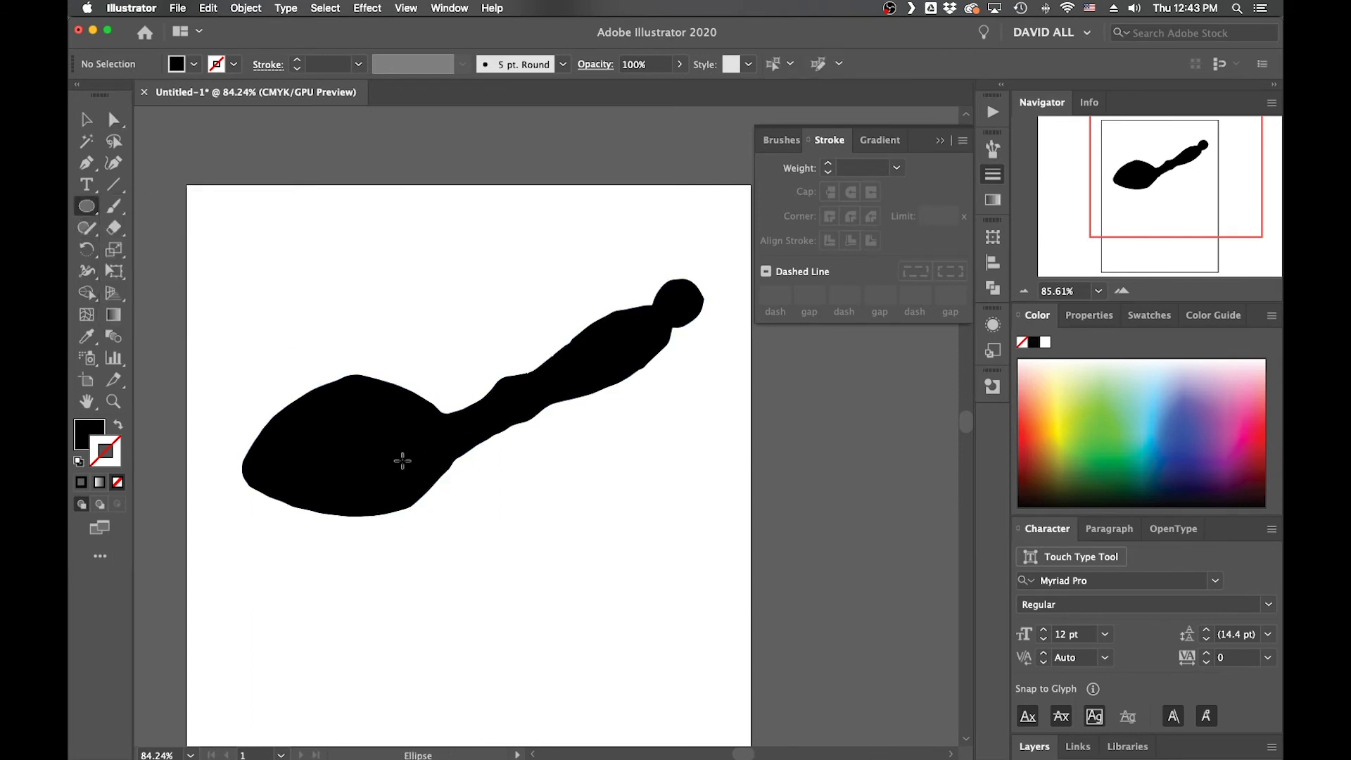
{"action": "mouse_move", "coordinate": [336, 429]}
{"action": "left_mouse_down"}
{"action": "mouse_move", "coordinate": [414, 495]}
{"action": "mouse_move", "coordinate": [358, 414]}
{"action": "left_mouse_up"}
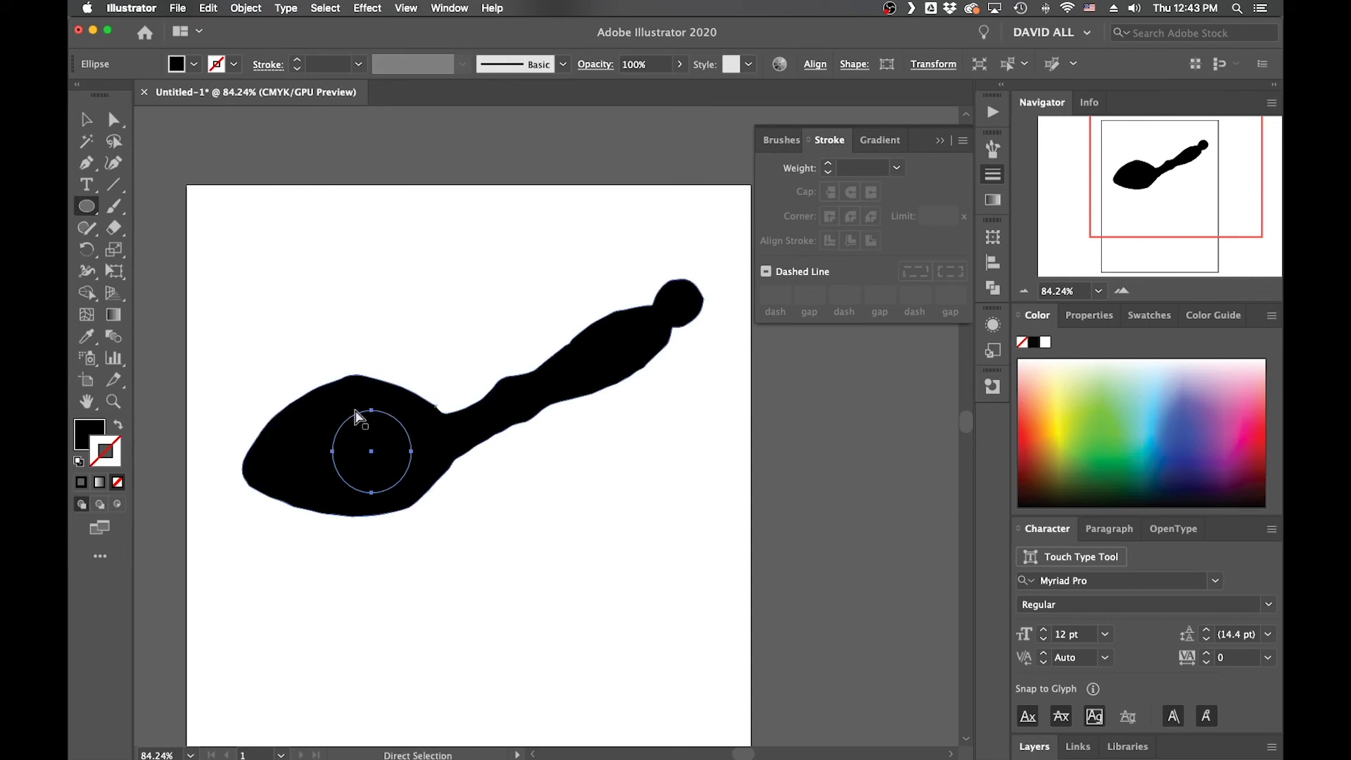
{"action": "key", "text": "super+z"}
{"action": "key", "text": "super+z"}
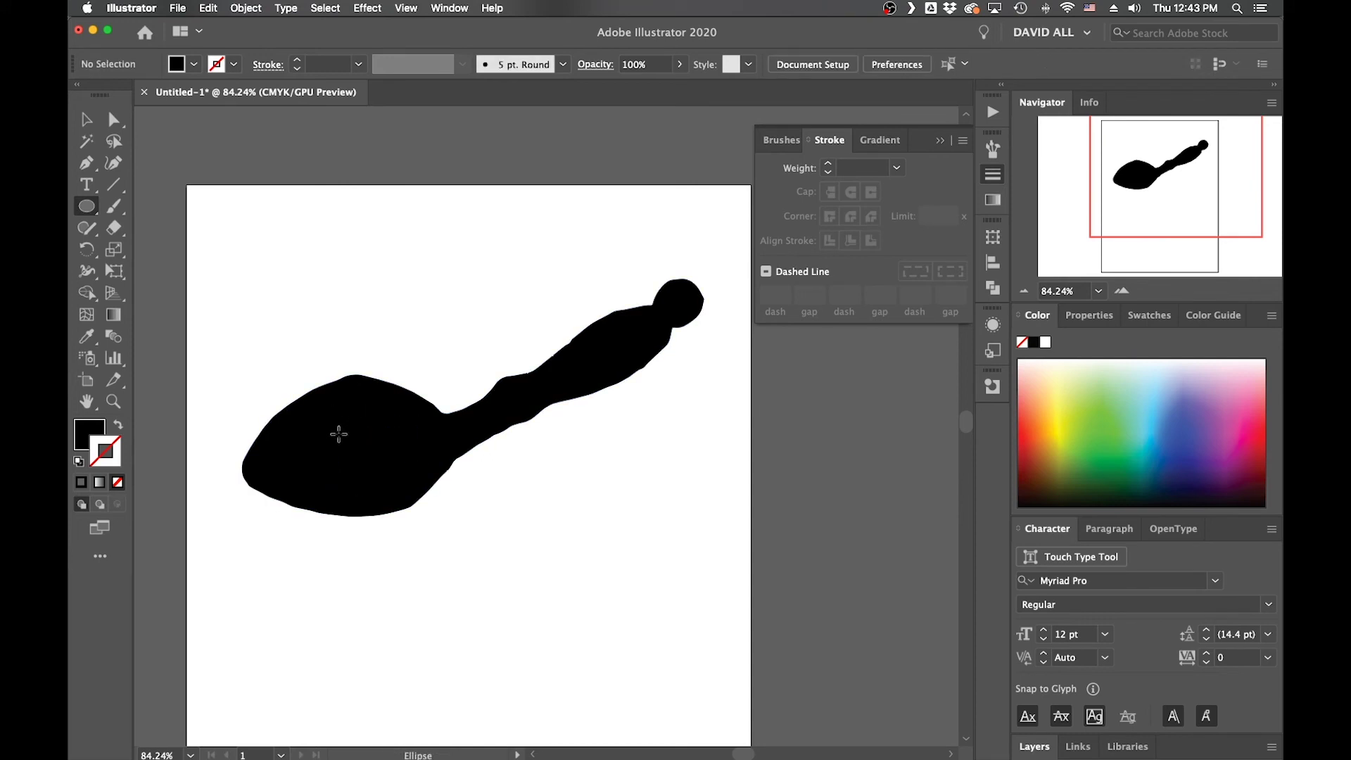
- Draw a circle about half the bowl's height over the spoon and move it to the middle of the bowl
{"action": "left_click_drag", "start_coordinate": [339, 435], "coordinate": [418, 482]}
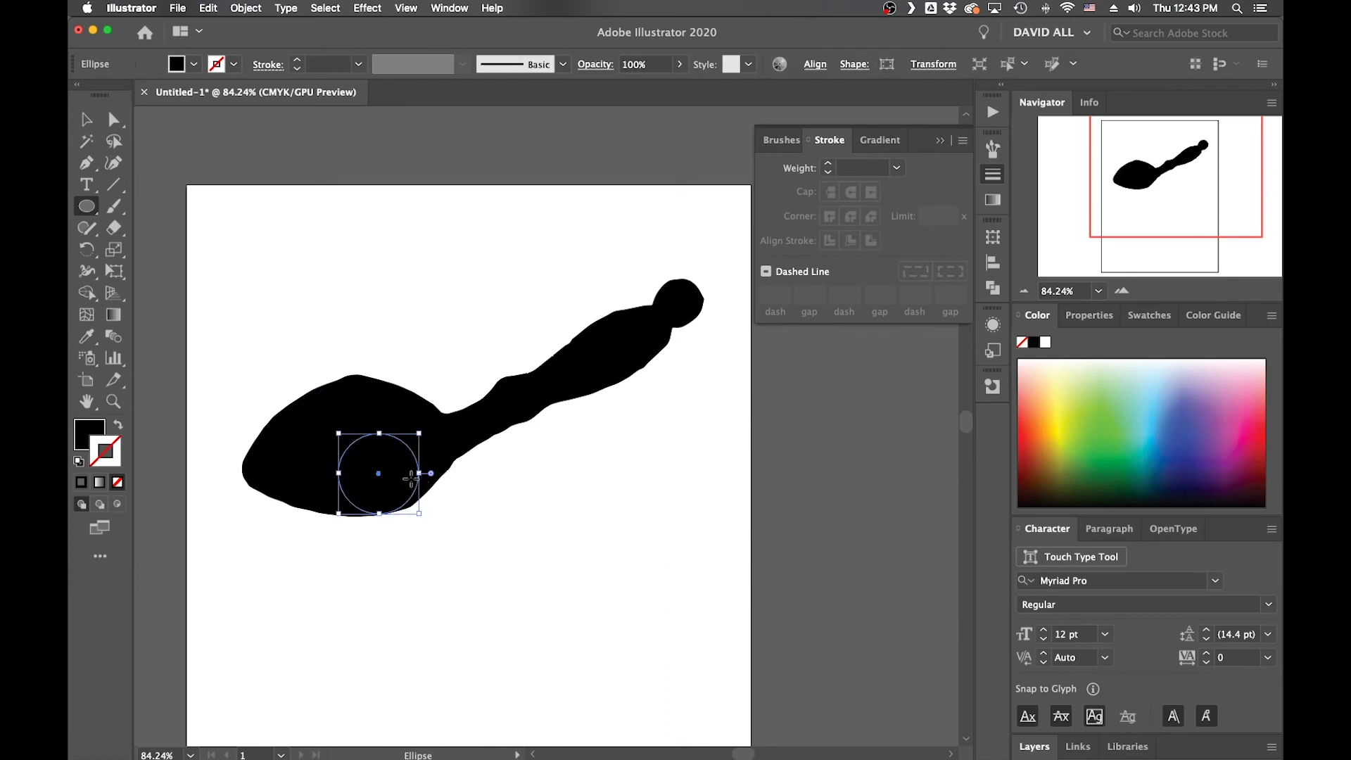
{"action": "left_click", "coordinate": [85, 115]}
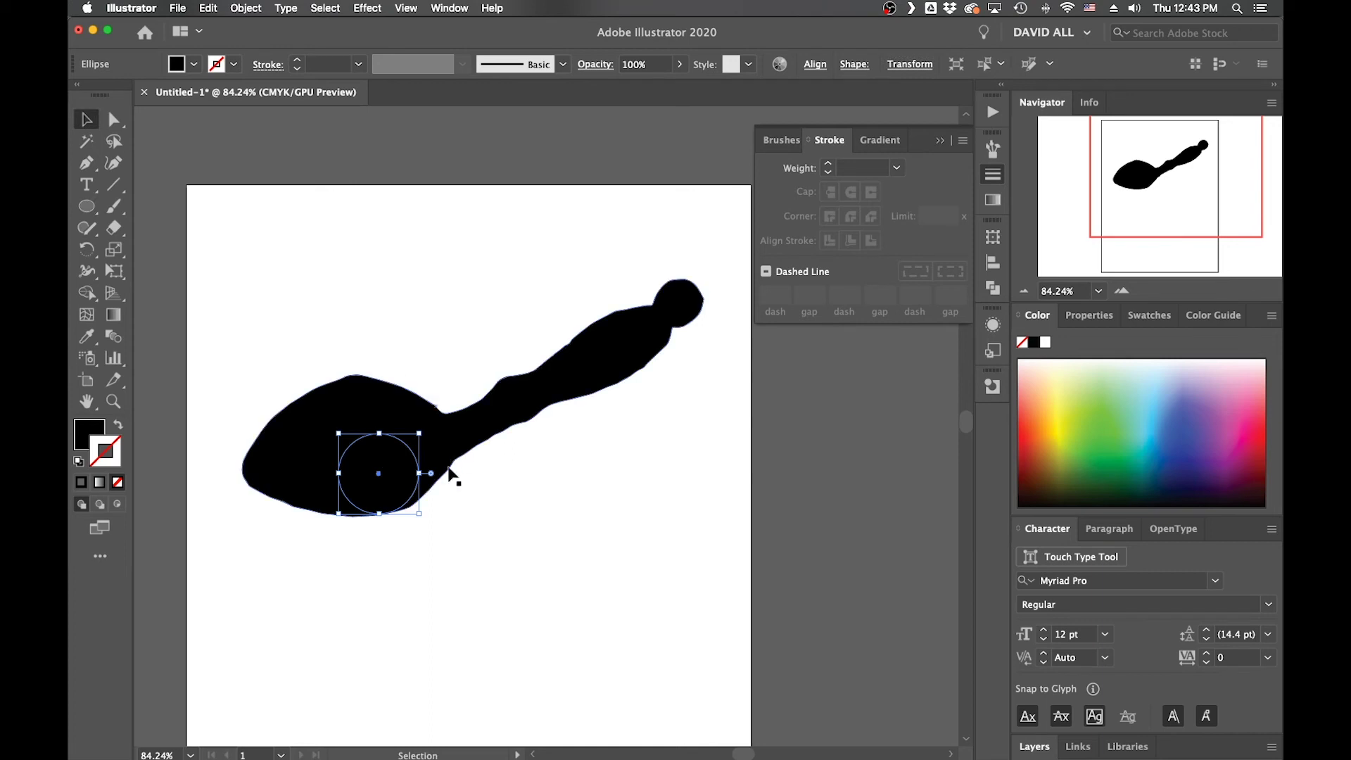
{"action": "left_click_drag", "start_coordinate": [395, 442], "coordinate": [361, 407]}
{"action": "left_click", "coordinate": [480, 555]}
- Select the spoon and the circle together and separate the circular area from the bowl with Shape Builder
{"action": "left_click_drag", "start_coordinate": [453, 551], "coordinate": [259, 275]}
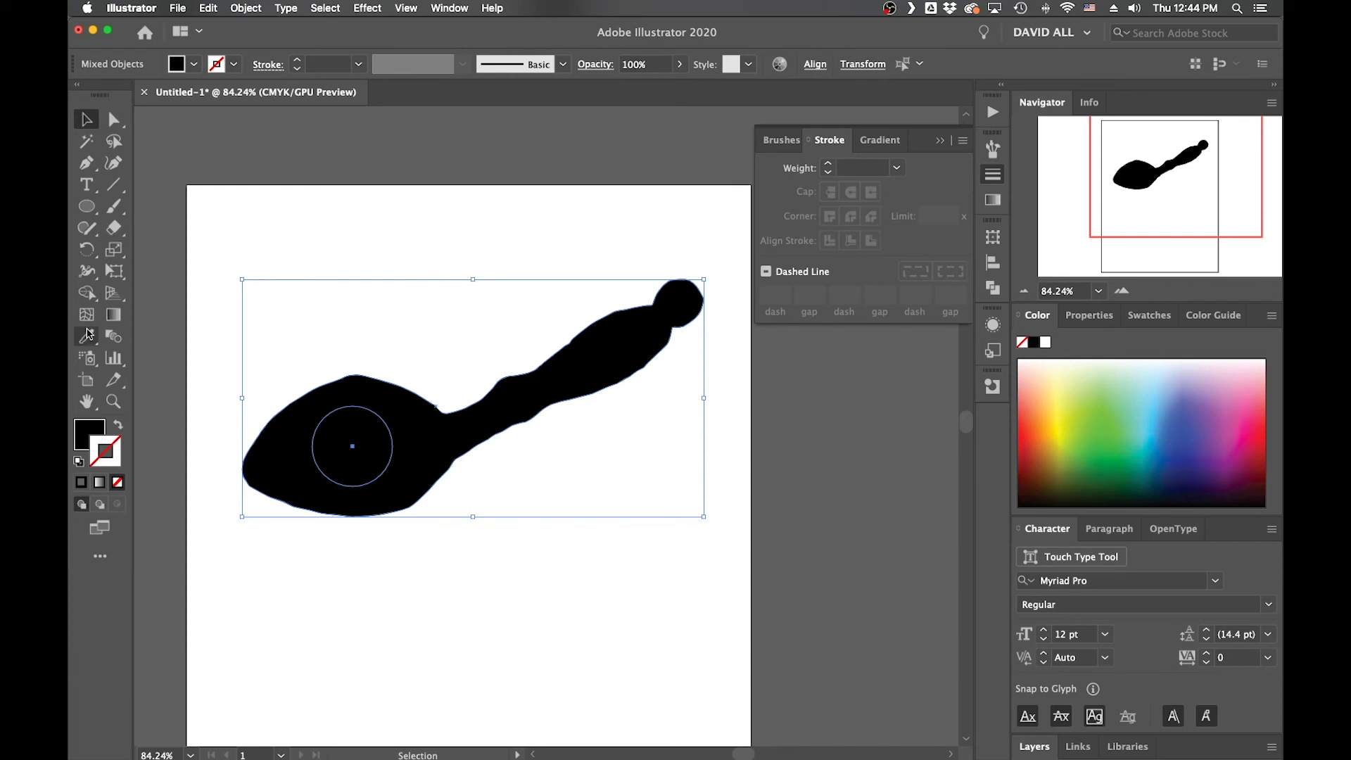
{"action": "left_click", "coordinate": [94, 294]}
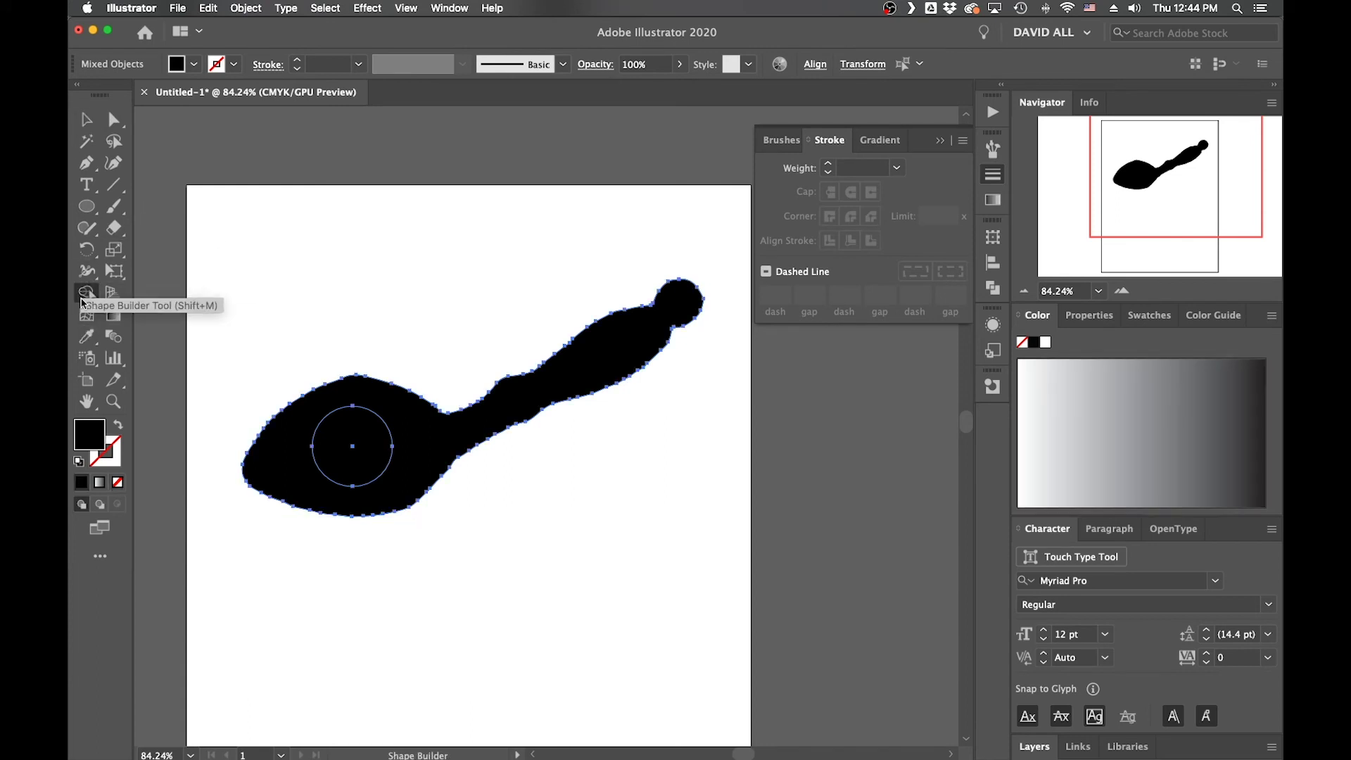
{"action": "left_click", "coordinate": [365, 455]}
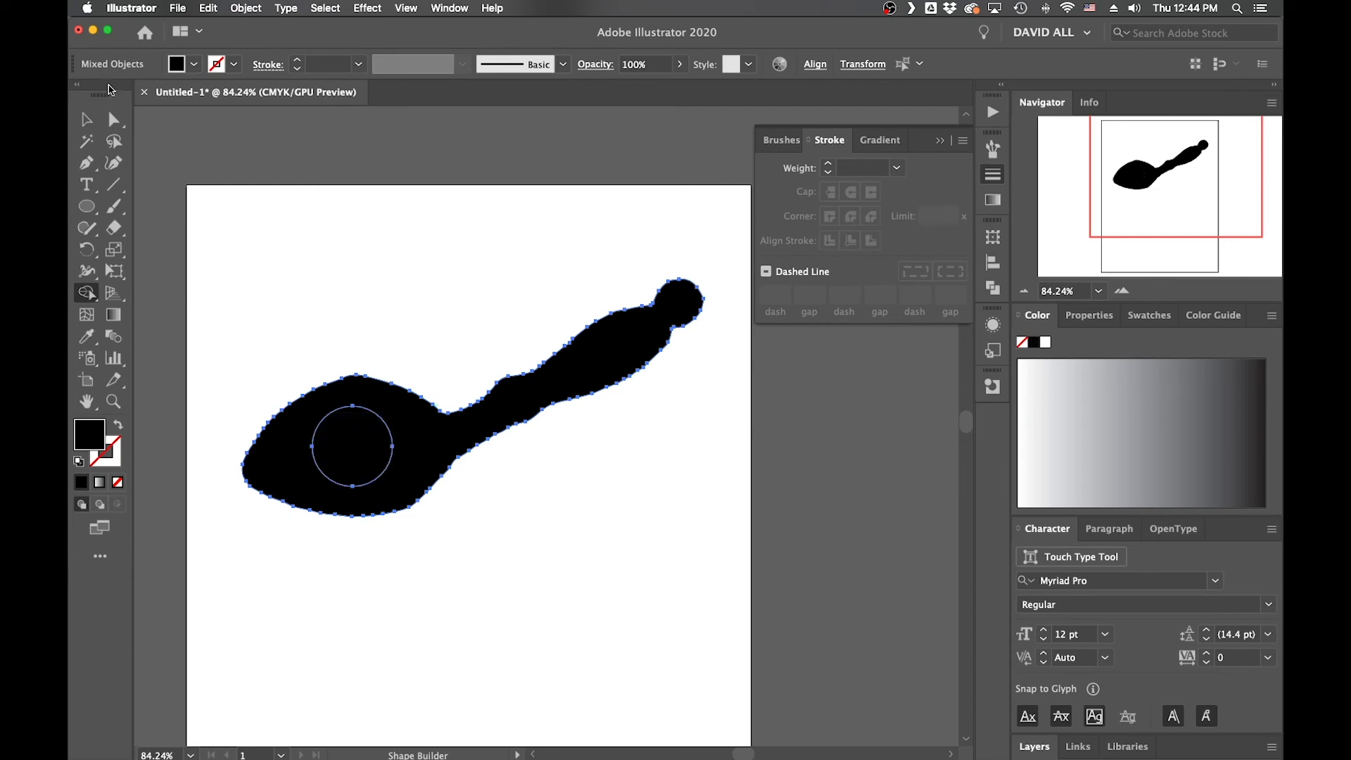
- Delete the separated circle on its own to leave a round hole in the spoon's bowl
{"action": "left_click", "coordinate": [88, 123]}
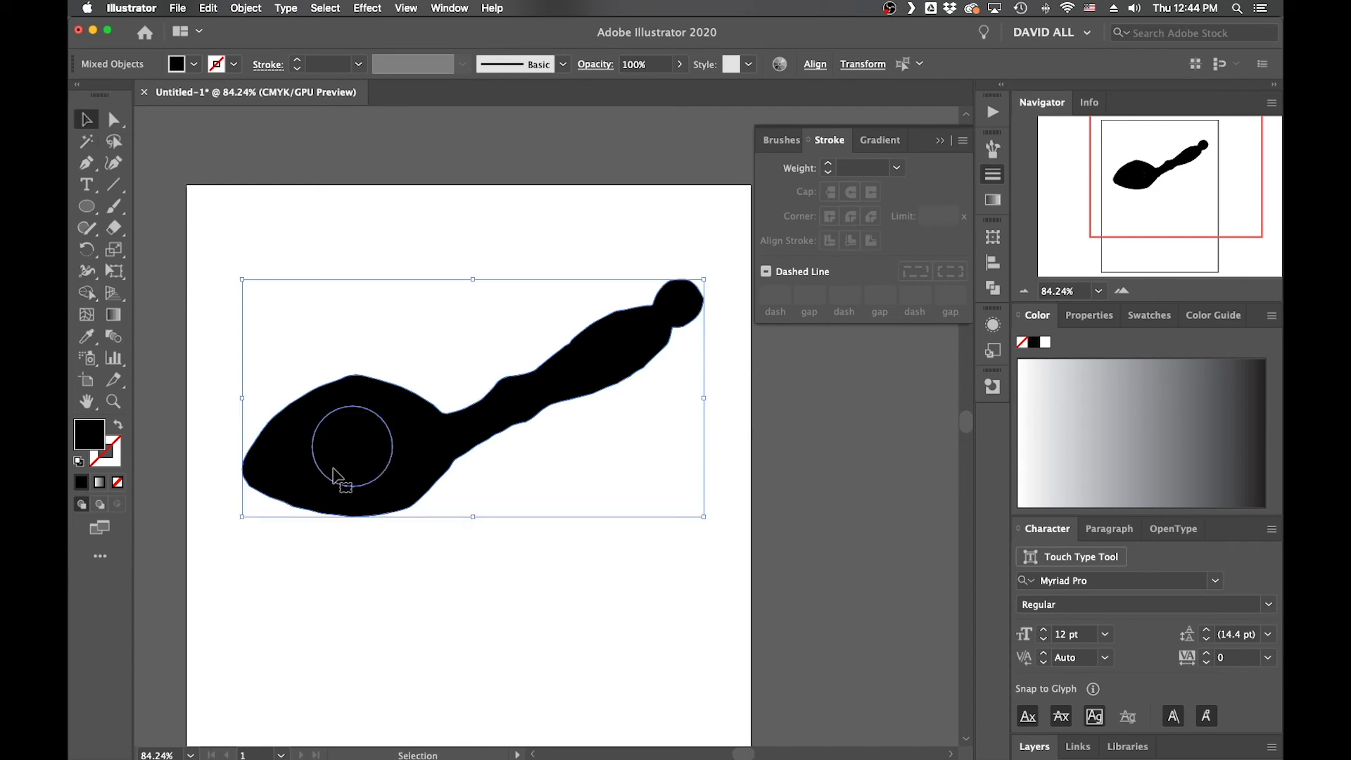
{"action": "left_click", "coordinate": [341, 558]}
{"action": "left_click", "coordinate": [363, 479]}
{"action": "key", "text": "Delete"}
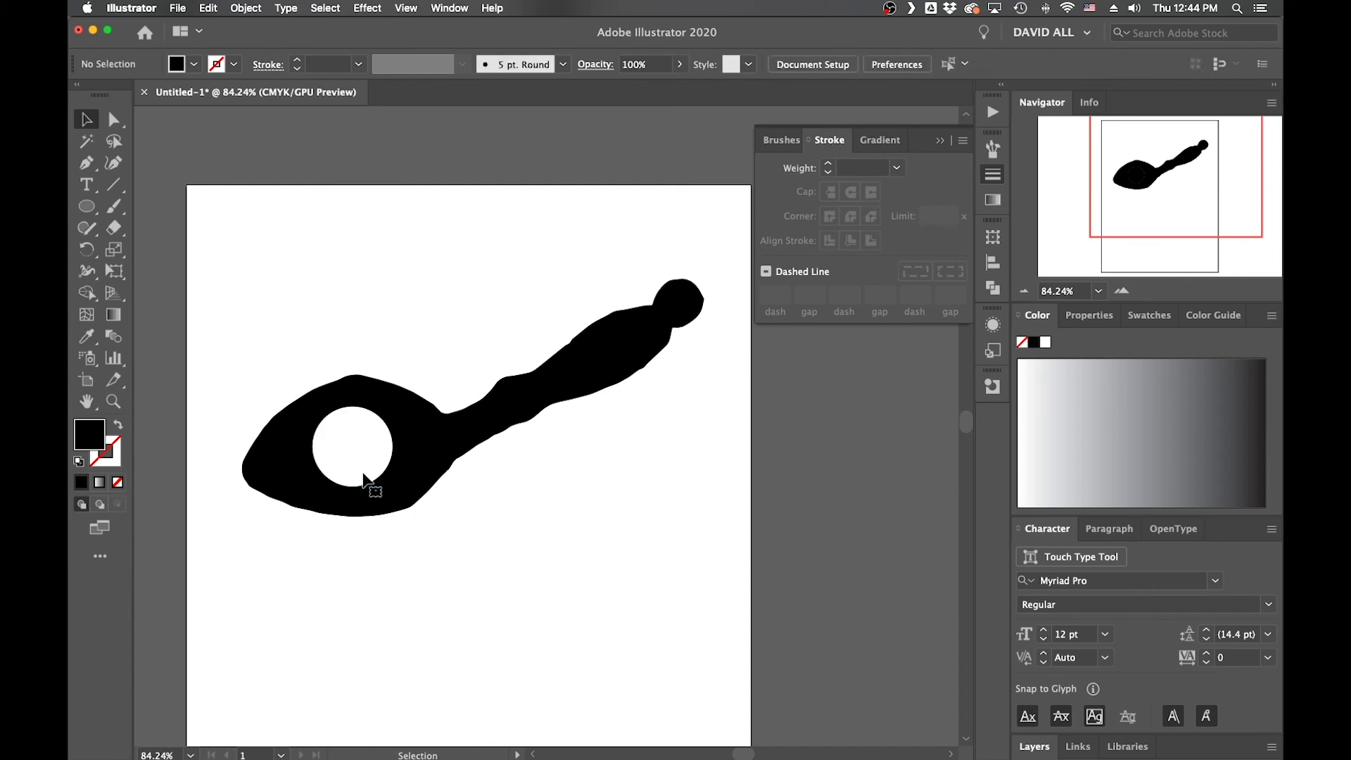
{"action": "scroll", "coordinate": [364, 480], "scroll_direction": "up", "scroll_amount": 5}
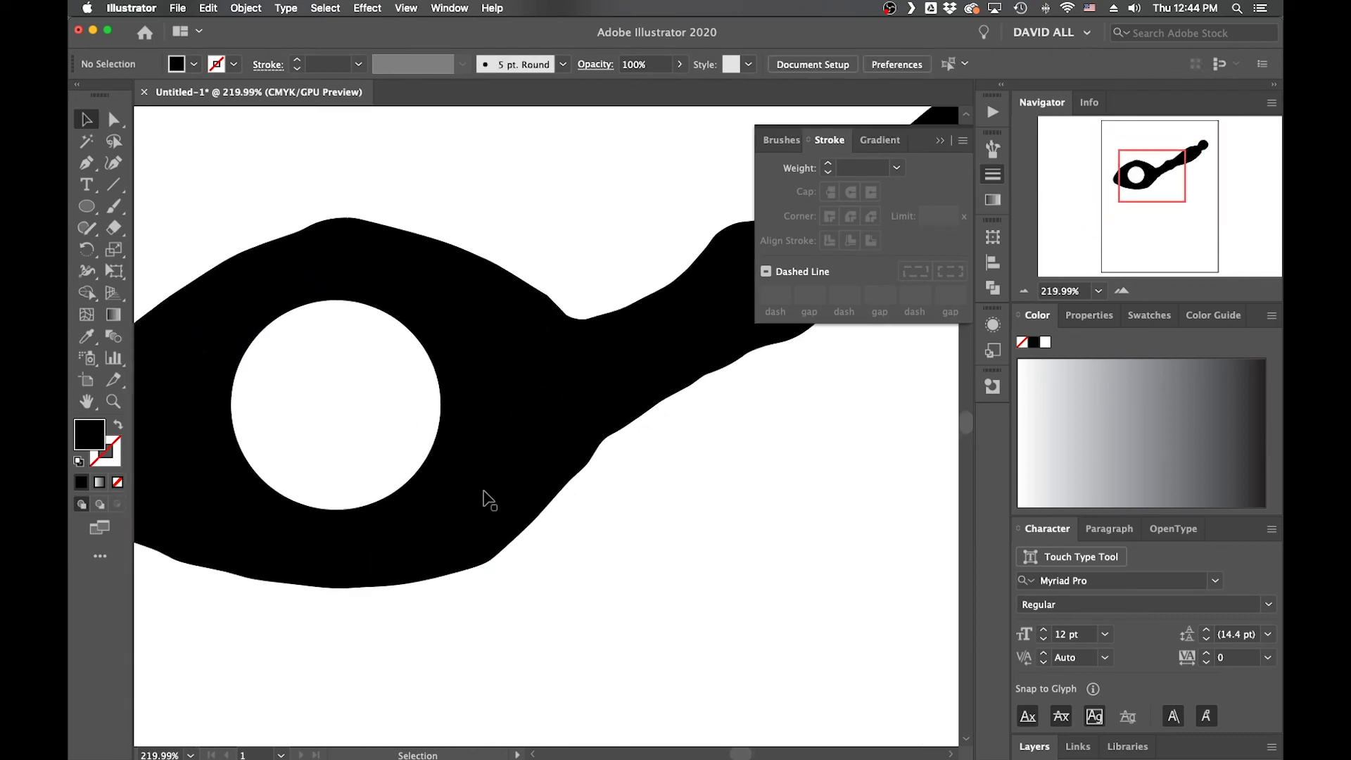
- Move the whole spoon toward the artboard's upper-left corner and scale it proportionally to about 8.21 by 4.23 in
{"action": "left_click_drag", "start_coordinate": [584, 651], "coordinate": [503, 493]}
{"action": "key", "text": "super+0"}
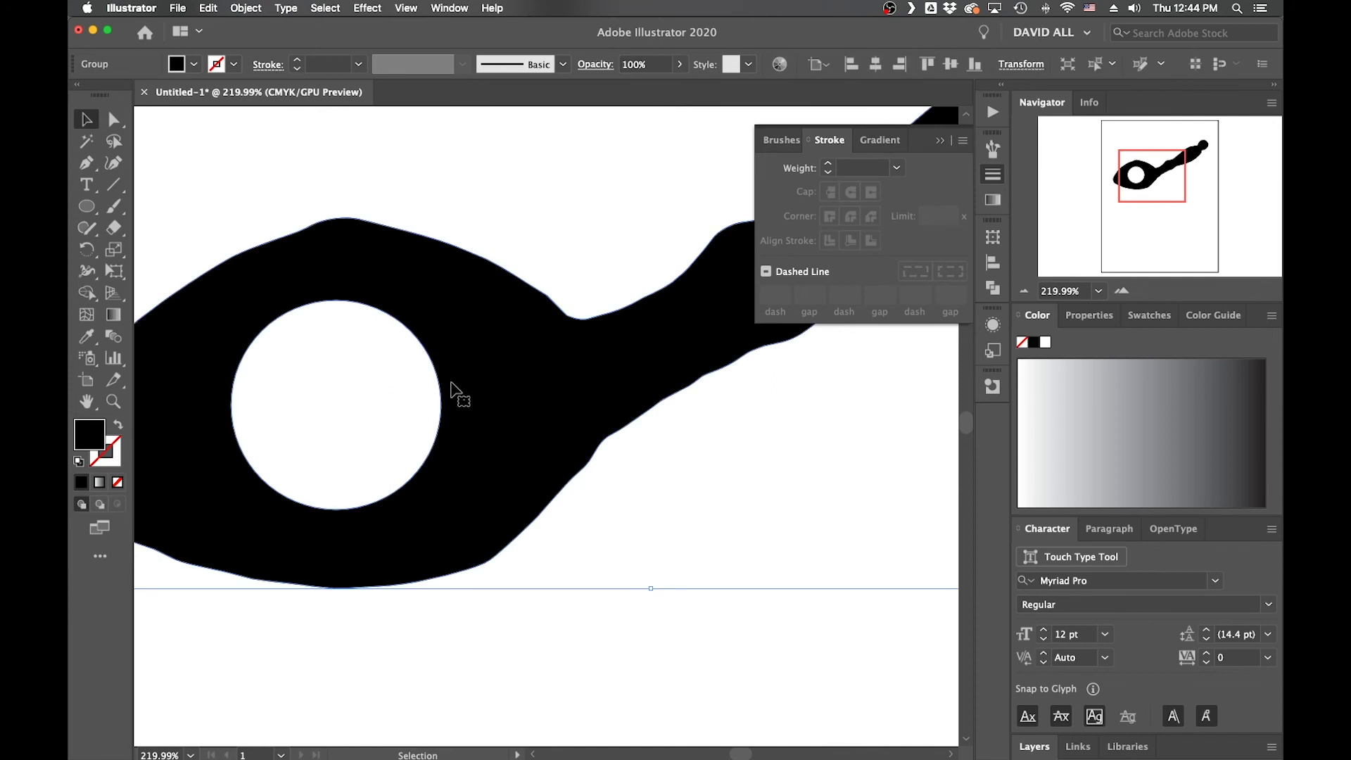
{"action": "left_click", "coordinate": [472, 511]}
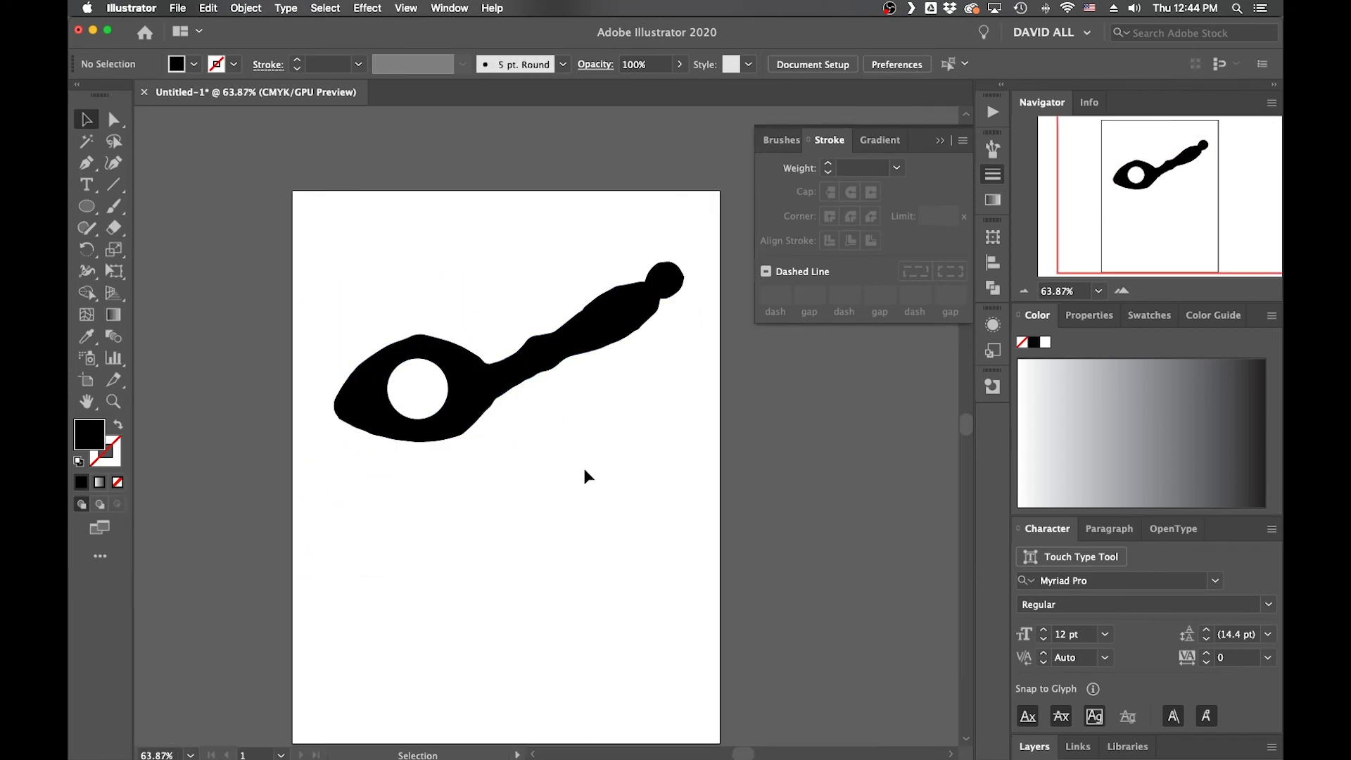
{"action": "scroll", "coordinate": [585, 467], "scroll_direction": "right", "scroll_amount": 3}
{"action": "scroll", "coordinate": [584, 468], "scroll_direction": "up", "scroll_amount": 2}
{"action": "scroll", "coordinate": [584, 468], "scroll_direction": "left", "scroll_amount": 2}
{"action": "scroll", "coordinate": [584, 468], "scroll_direction": "down", "scroll_amount": 1}
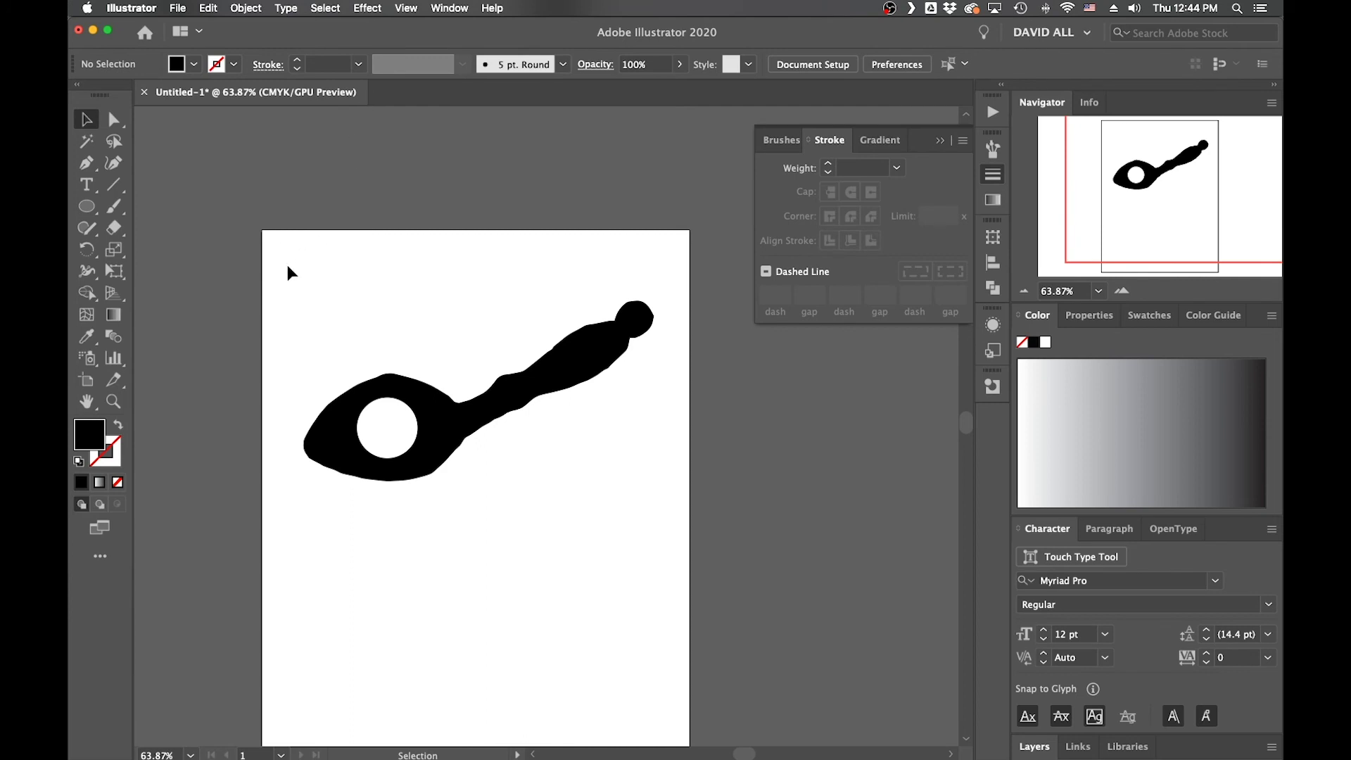
{"action": "left_click_drag", "start_coordinate": [253, 224], "coordinate": [711, 560]}
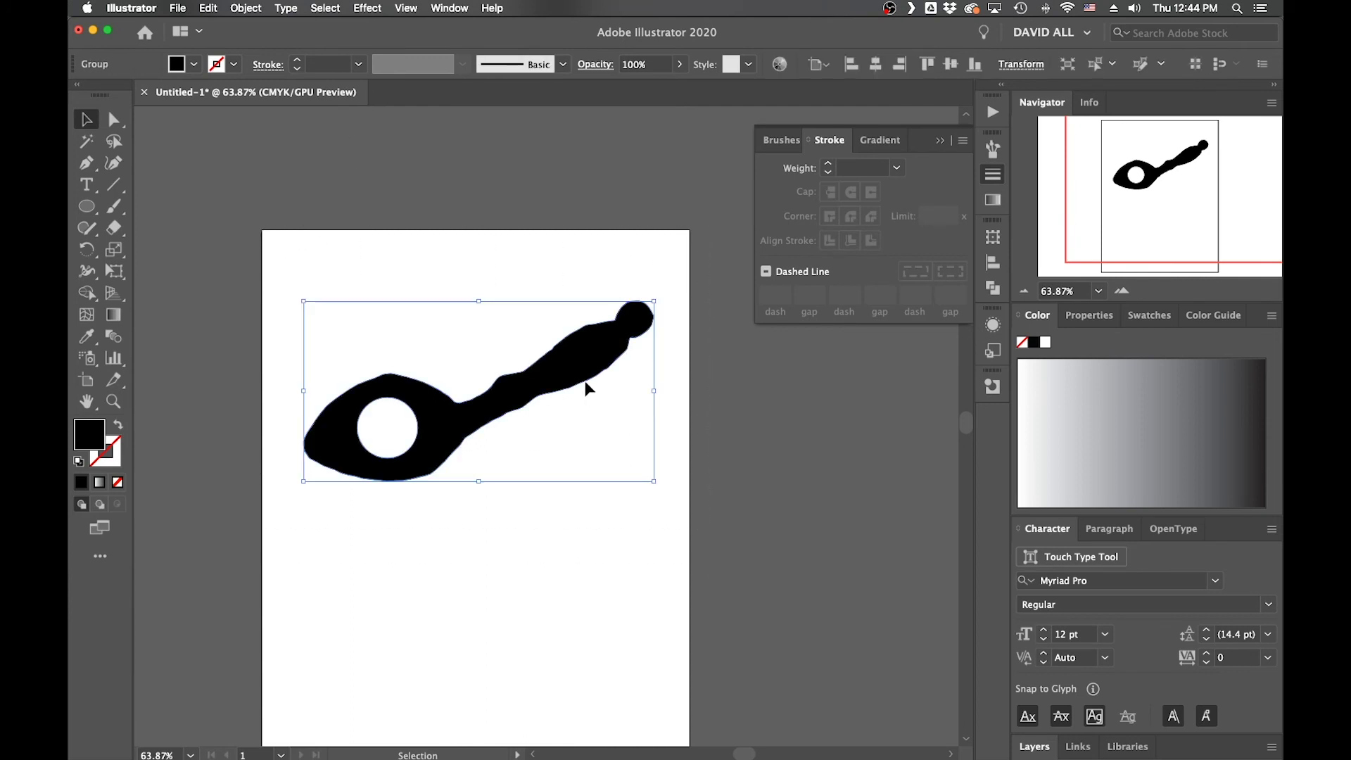
{"action": "left_click_drag", "start_coordinate": [585, 382], "coordinate": [687, 353]}
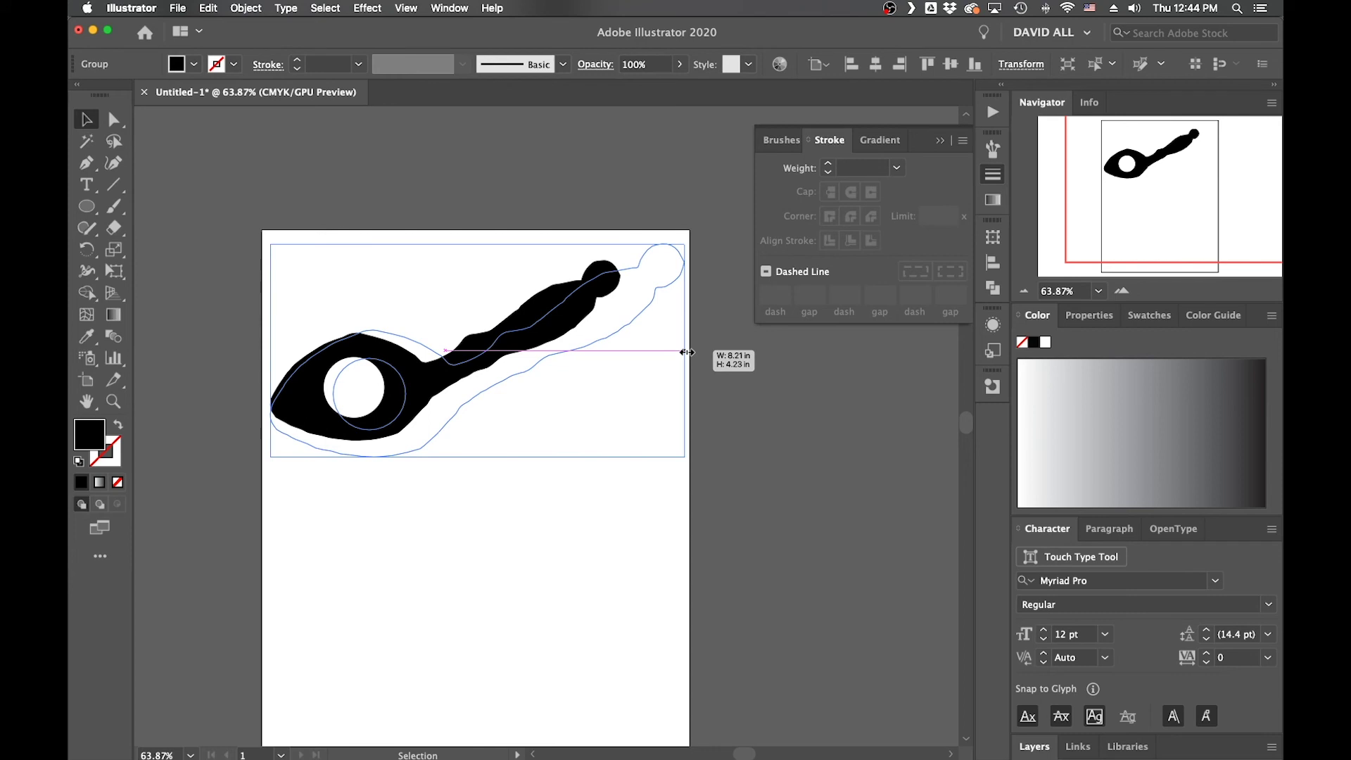
{"action": "left_click_drag", "start_coordinate": [687, 352], "coordinate": [687, 353]}
{"action": "left_click", "coordinate": [707, 365]}
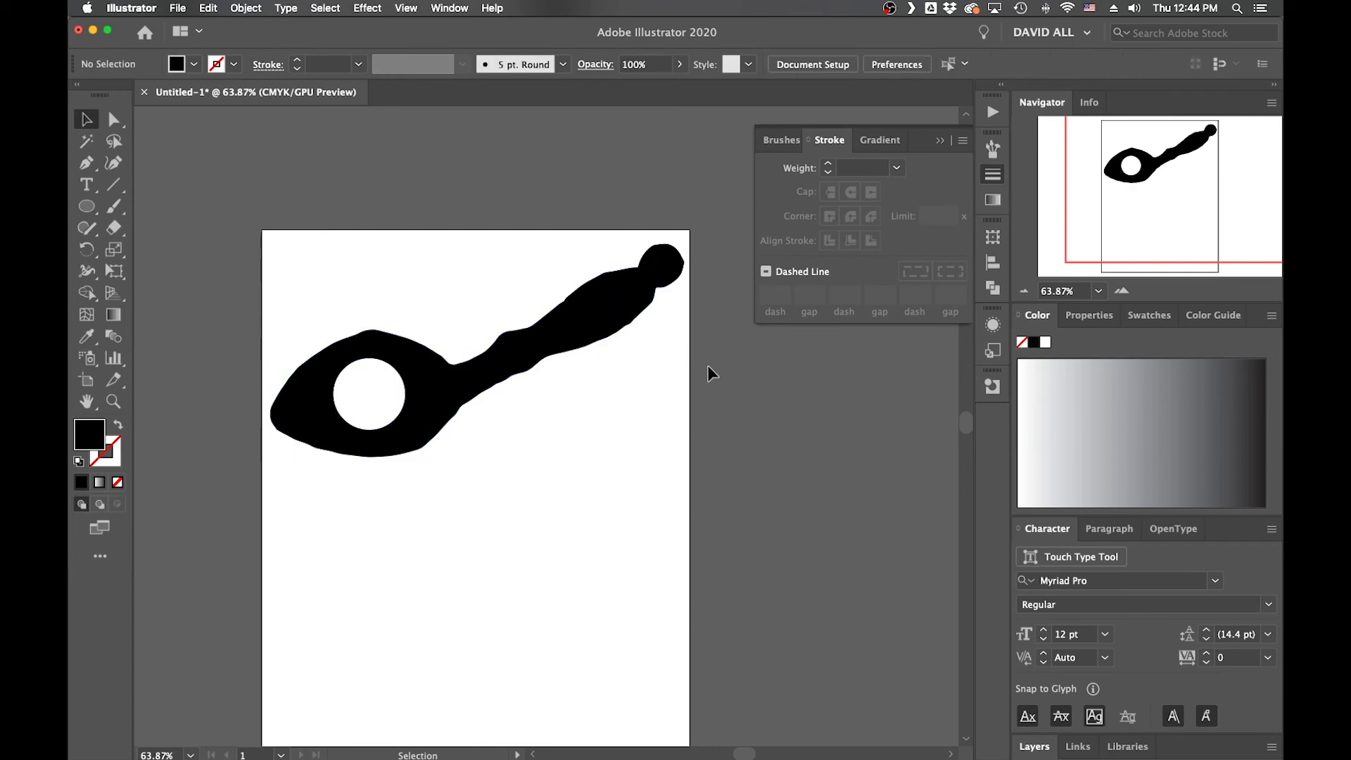
- Rotate the enlarged spoon very slightly within the artboard
{"action": "left_click", "coordinate": [642, 278]}
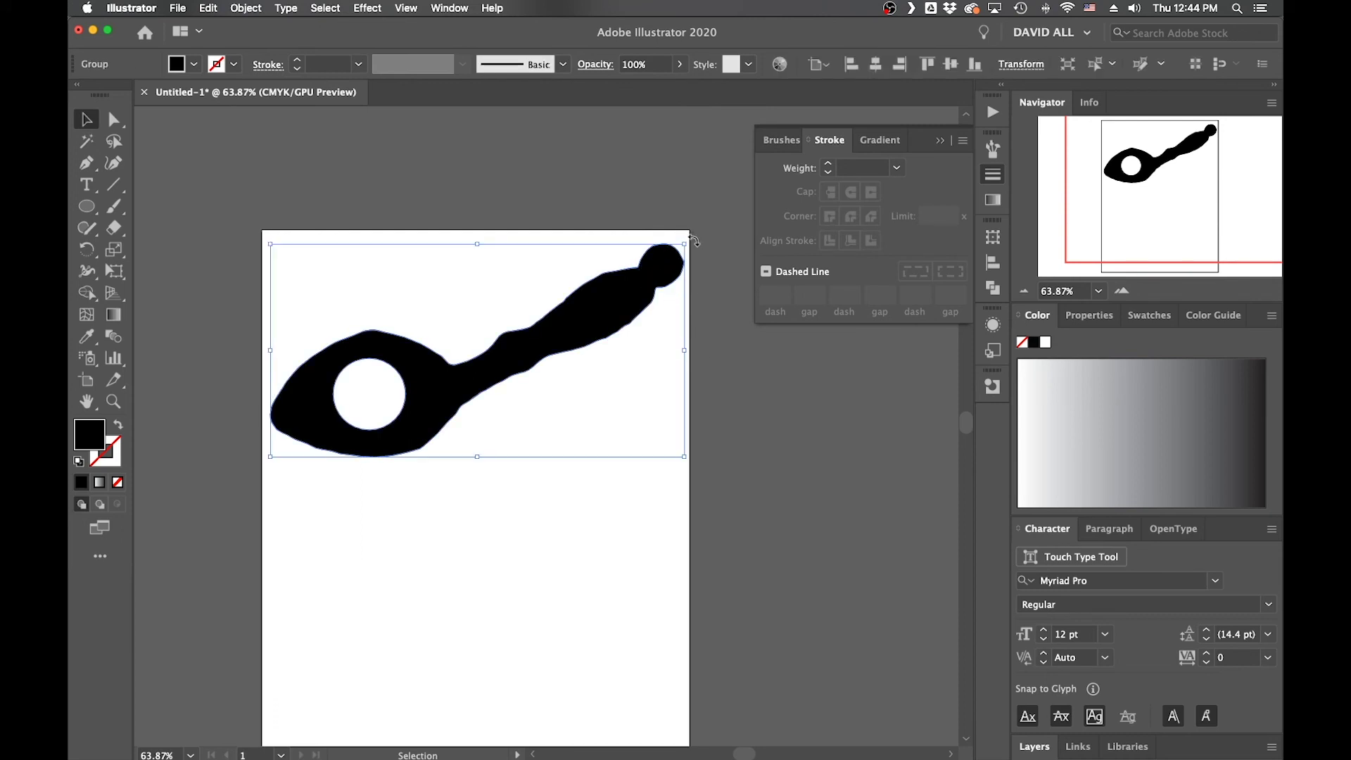
{"action": "left_click_drag", "start_coordinate": [694, 241], "coordinate": [728, 222]}
{"action": "left_click", "coordinate": [700, 276]}
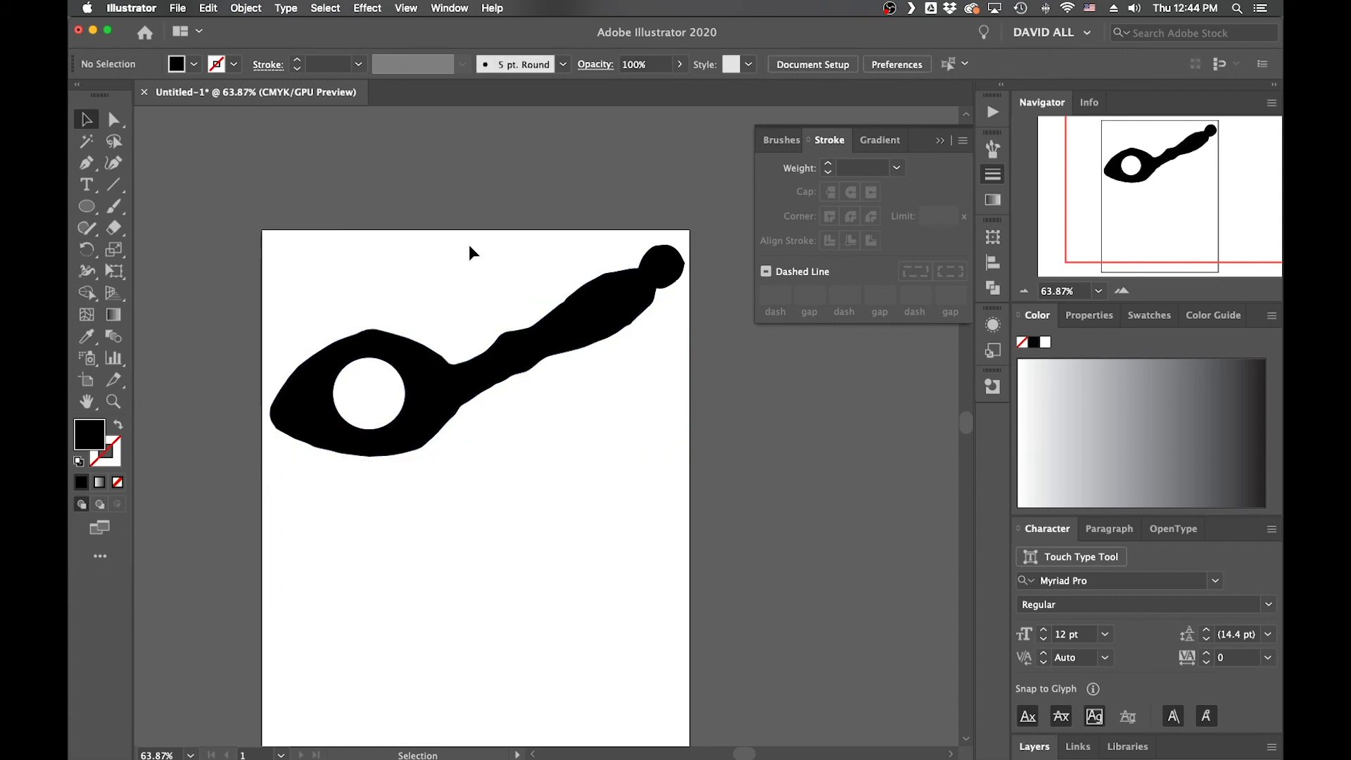
- Release the spoon's compound path so that the outline and the inner circle become separate paths
{"action": "left_click", "coordinate": [246, 8]}
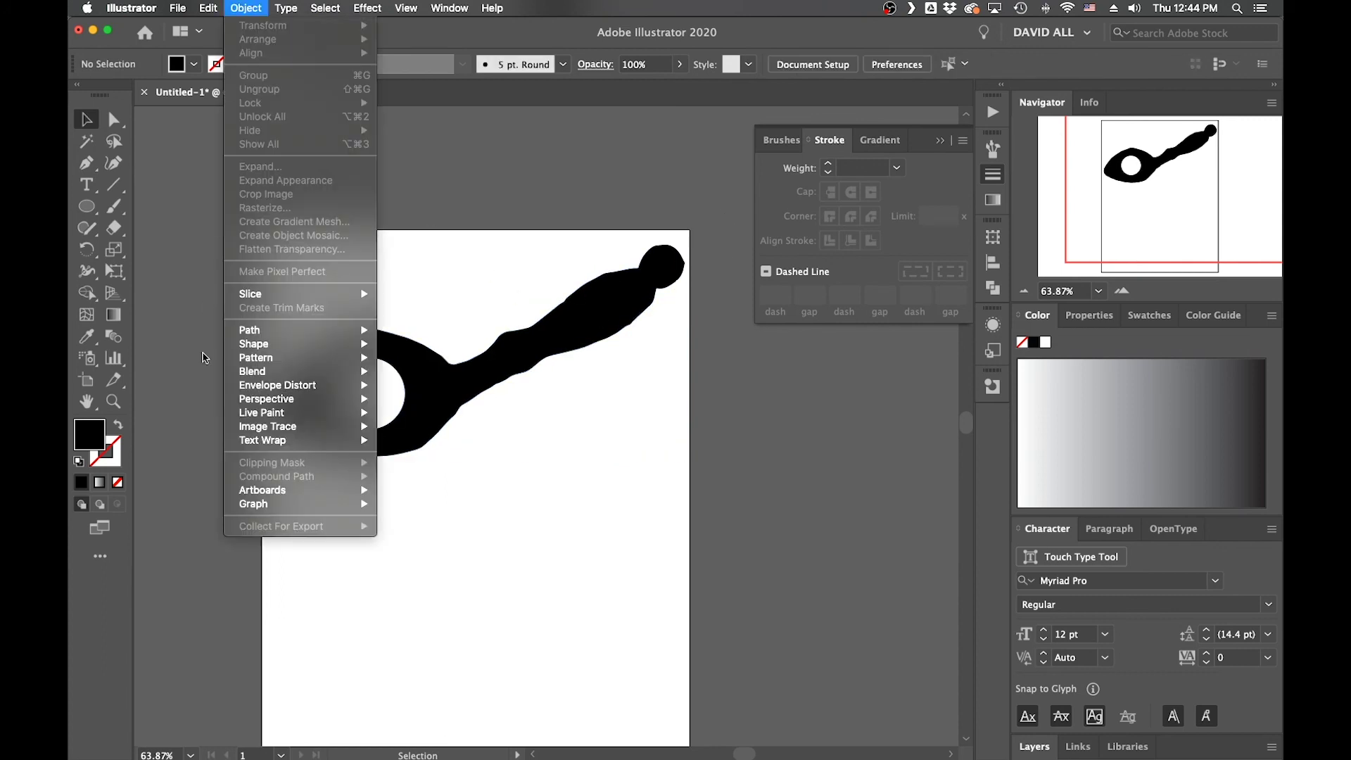
{"action": "mouse_move", "coordinate": [244, 393]}
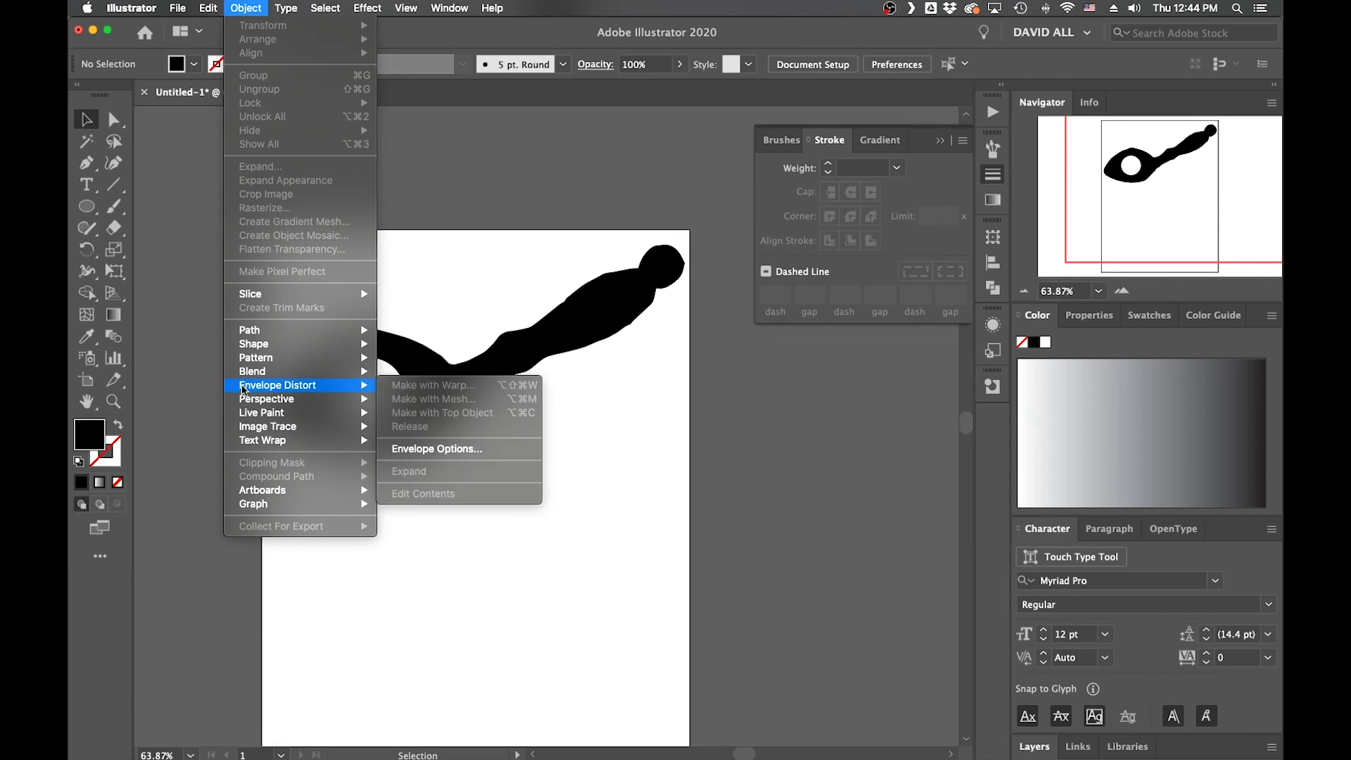
{"action": "left_click", "coordinate": [563, 309]}
{"action": "left_click", "coordinate": [566, 322]}
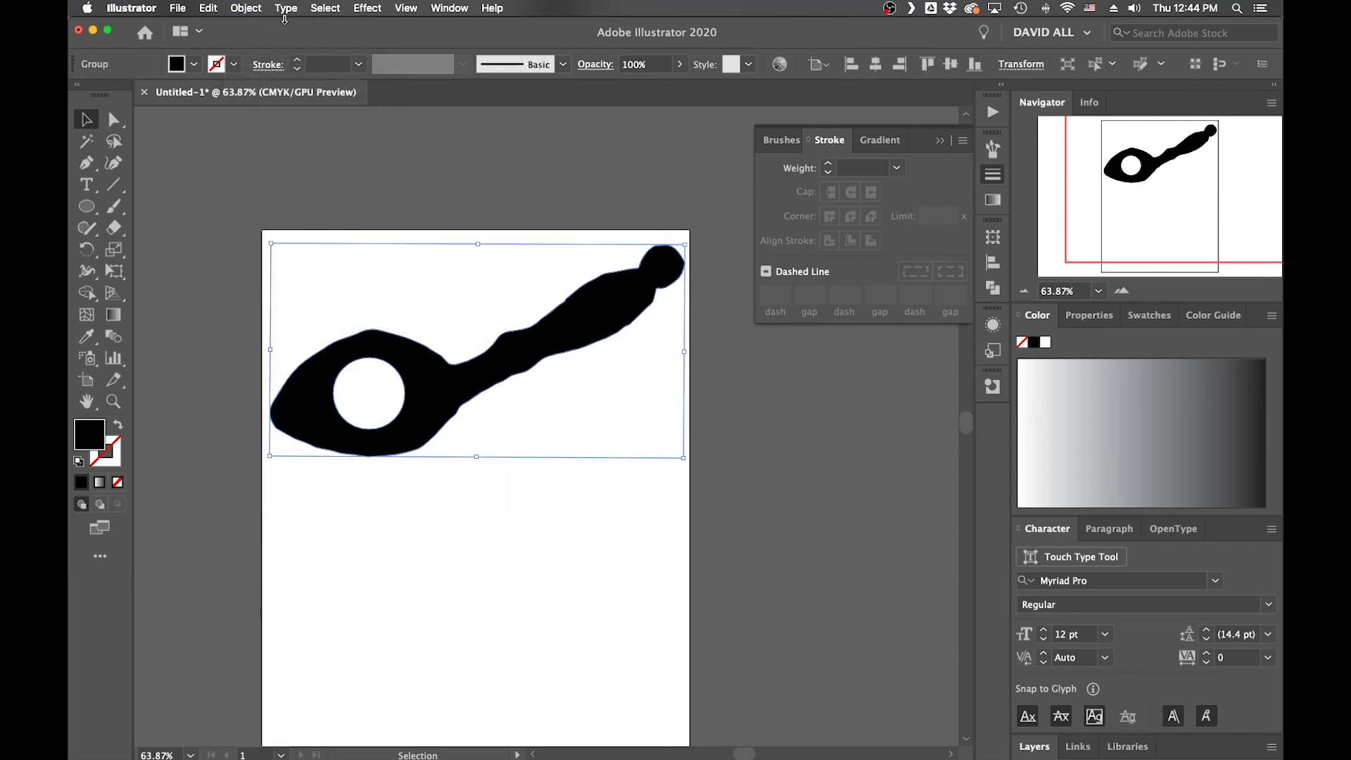
{"action": "left_click", "coordinate": [241, 7]}
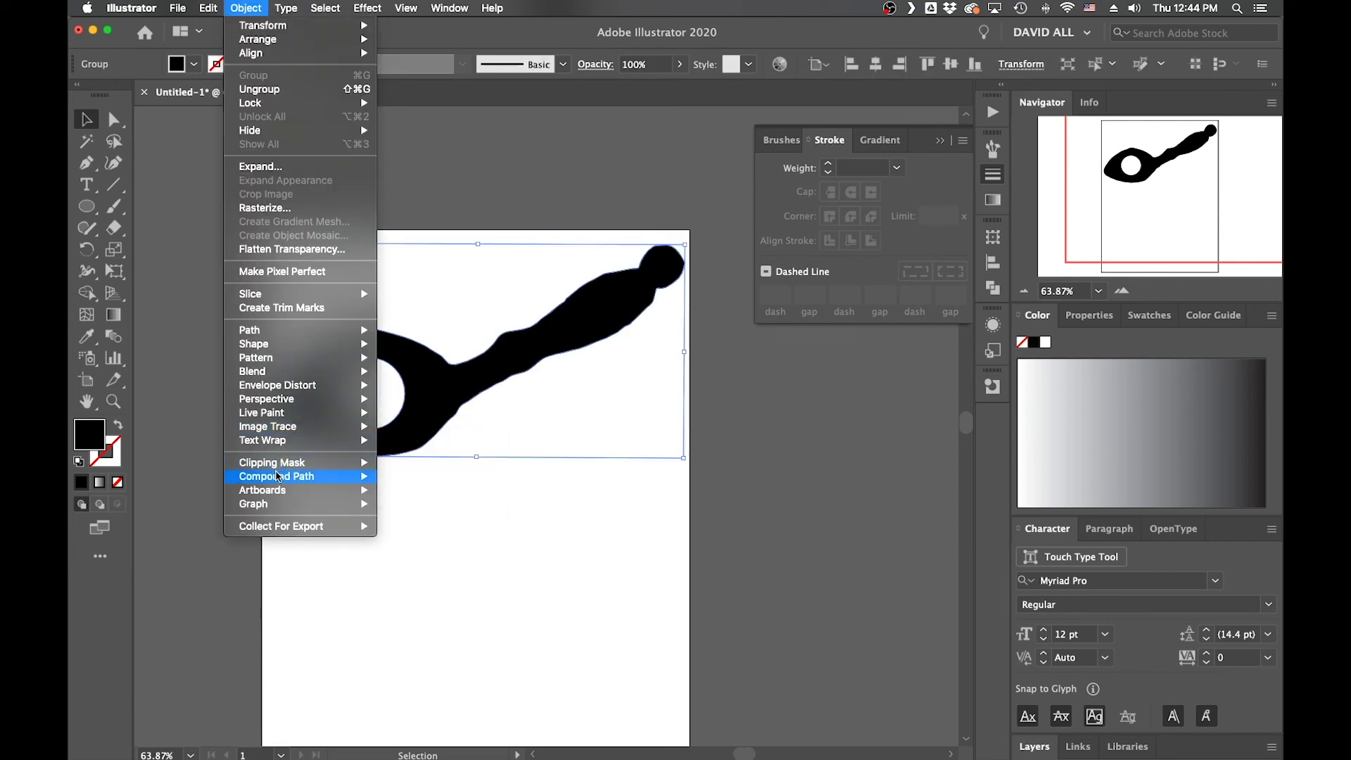
{"action": "mouse_move", "coordinate": [276, 477]}
{"action": "left_click", "coordinate": [407, 491]}
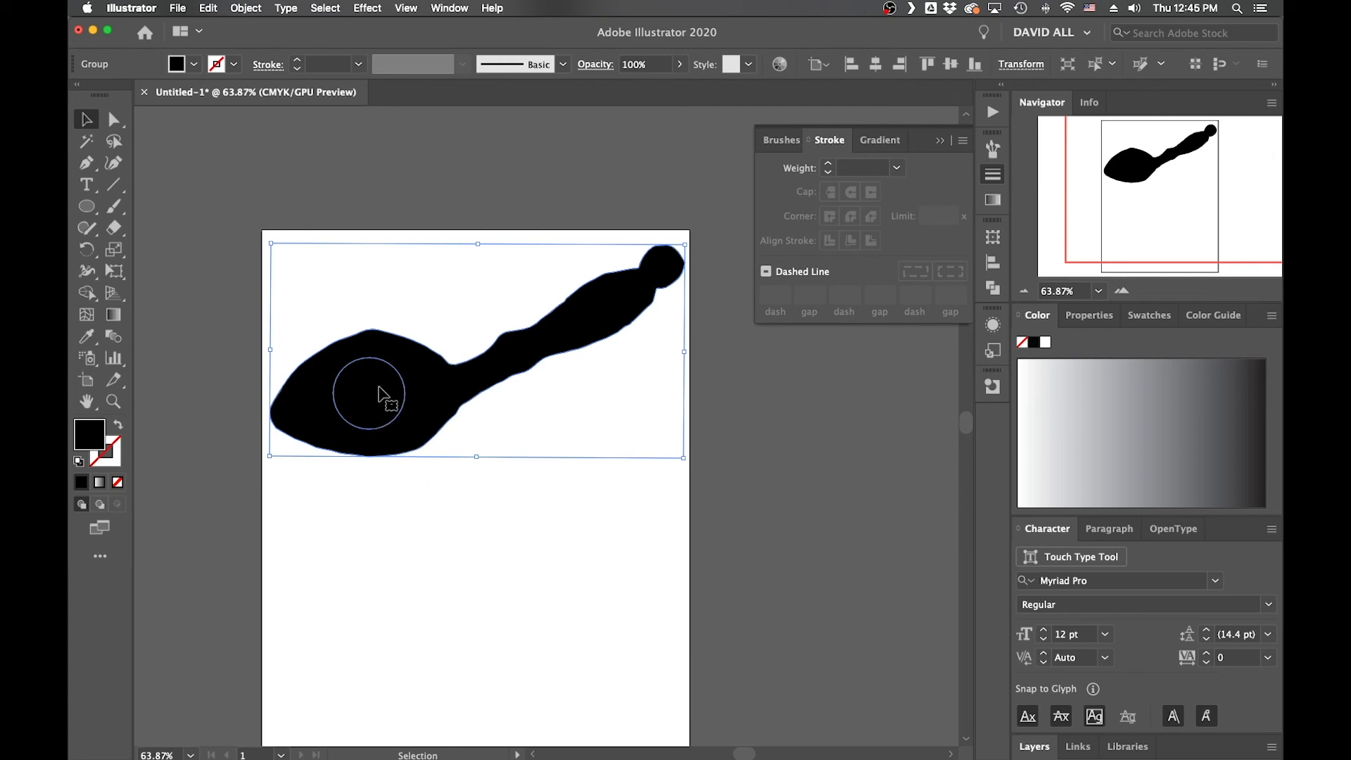
- Examine the outlines of the spoon and its inner circle by repeatedly selecting and deselecting the artwork
{"action": "left_click", "coordinate": [394, 487]}
{"action": "left_click", "coordinate": [386, 391]}
{"action": "left_click", "coordinate": [404, 495]}
{"action": "left_click", "coordinate": [416, 423]}
{"action": "left_click", "coordinate": [373, 470]}
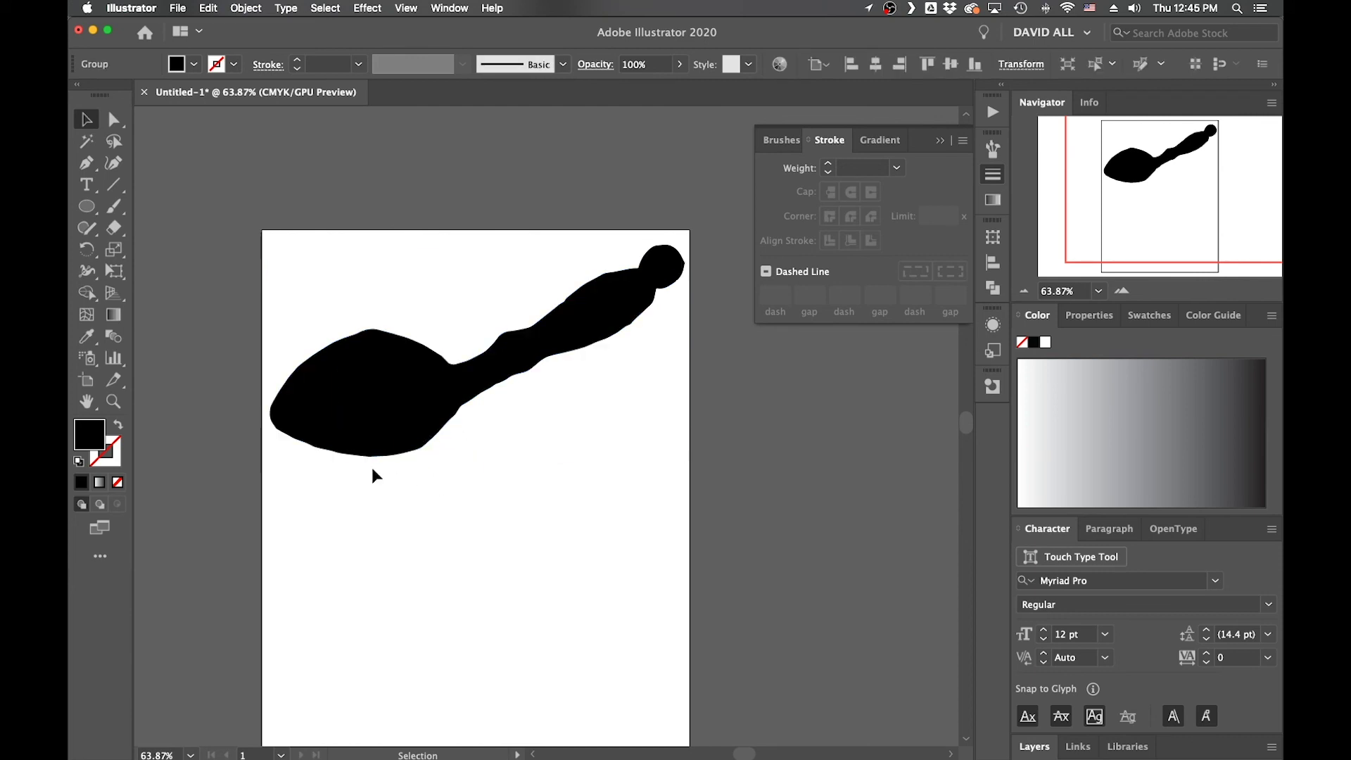
{"action": "left_click", "coordinate": [370, 405]}
{"action": "left_click", "coordinate": [361, 484]}
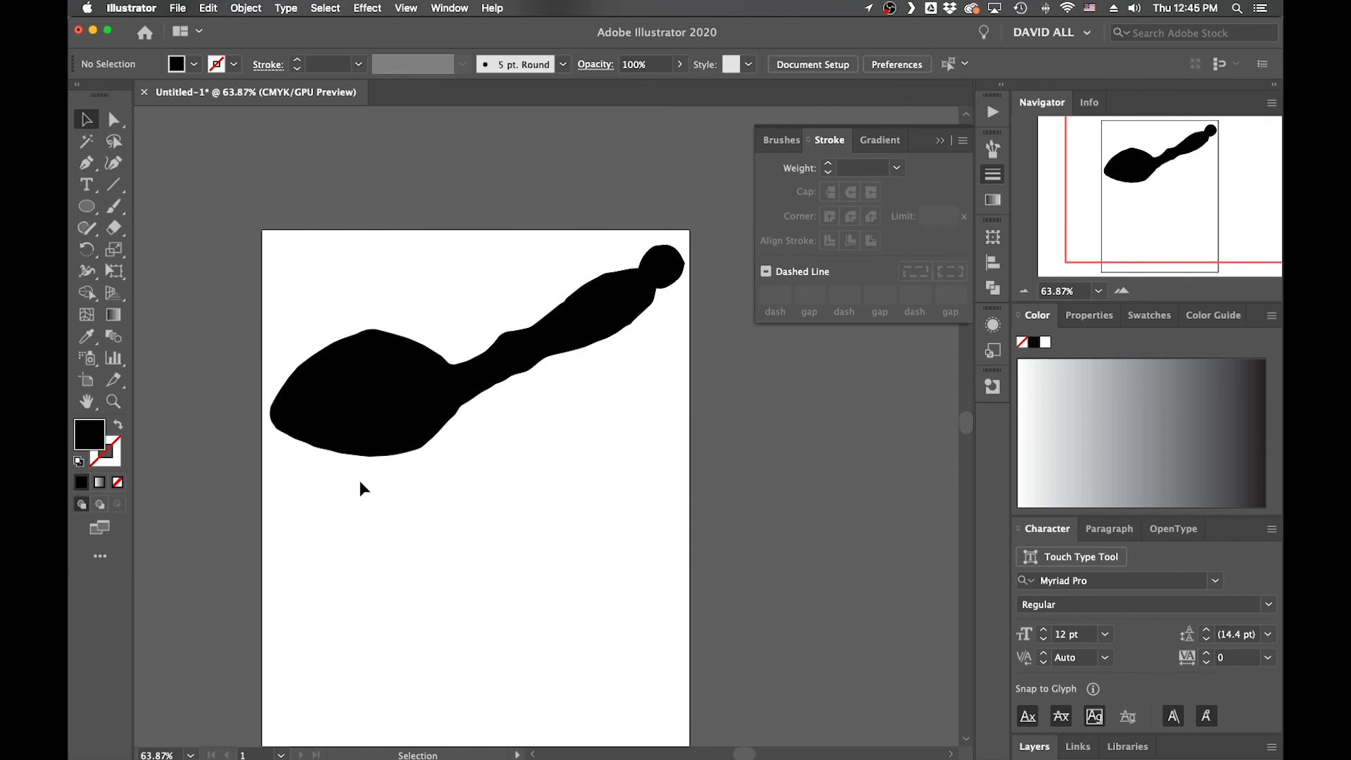
- Export the artwork to My Drive as an AutoCAD Interchange File (dxf) named SPOON
{"action": "left_click", "coordinate": [180, 8]}
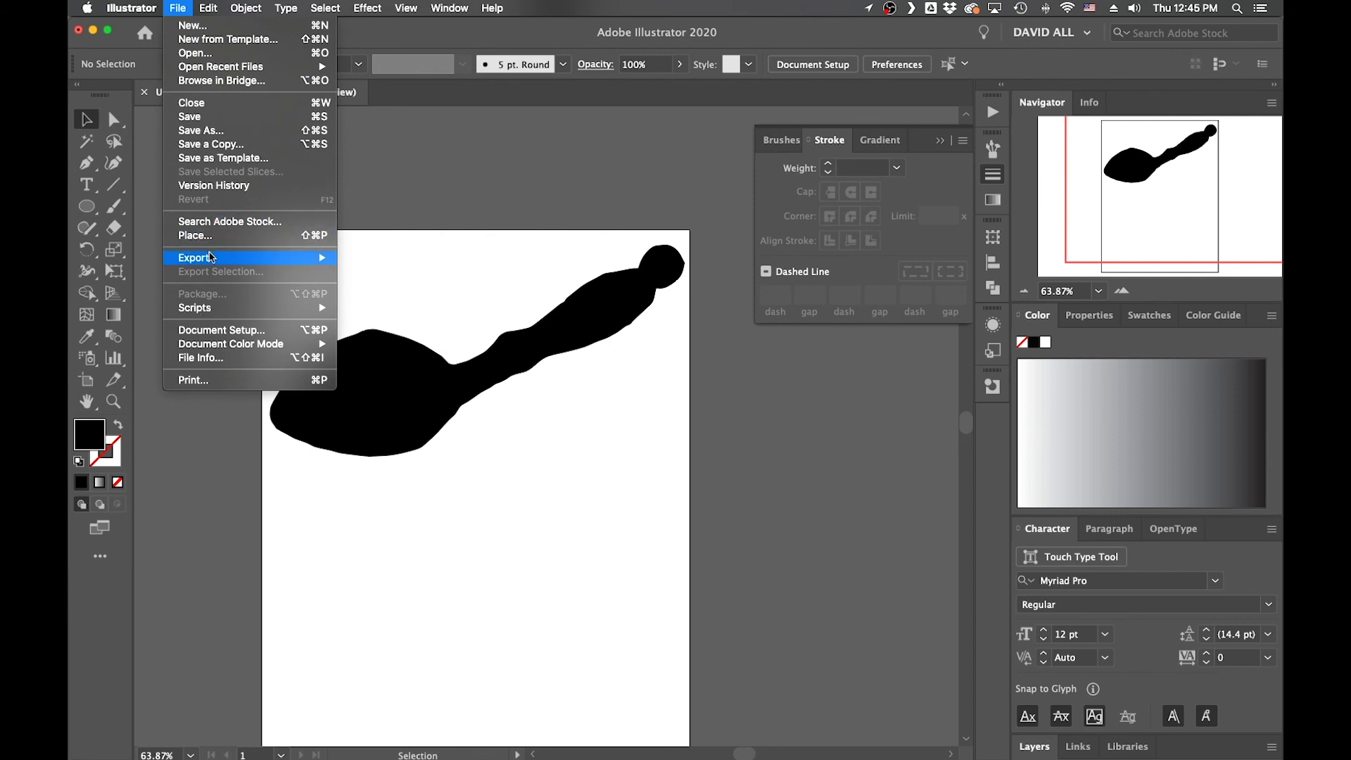
{"action": "left_click", "coordinate": [209, 255]}
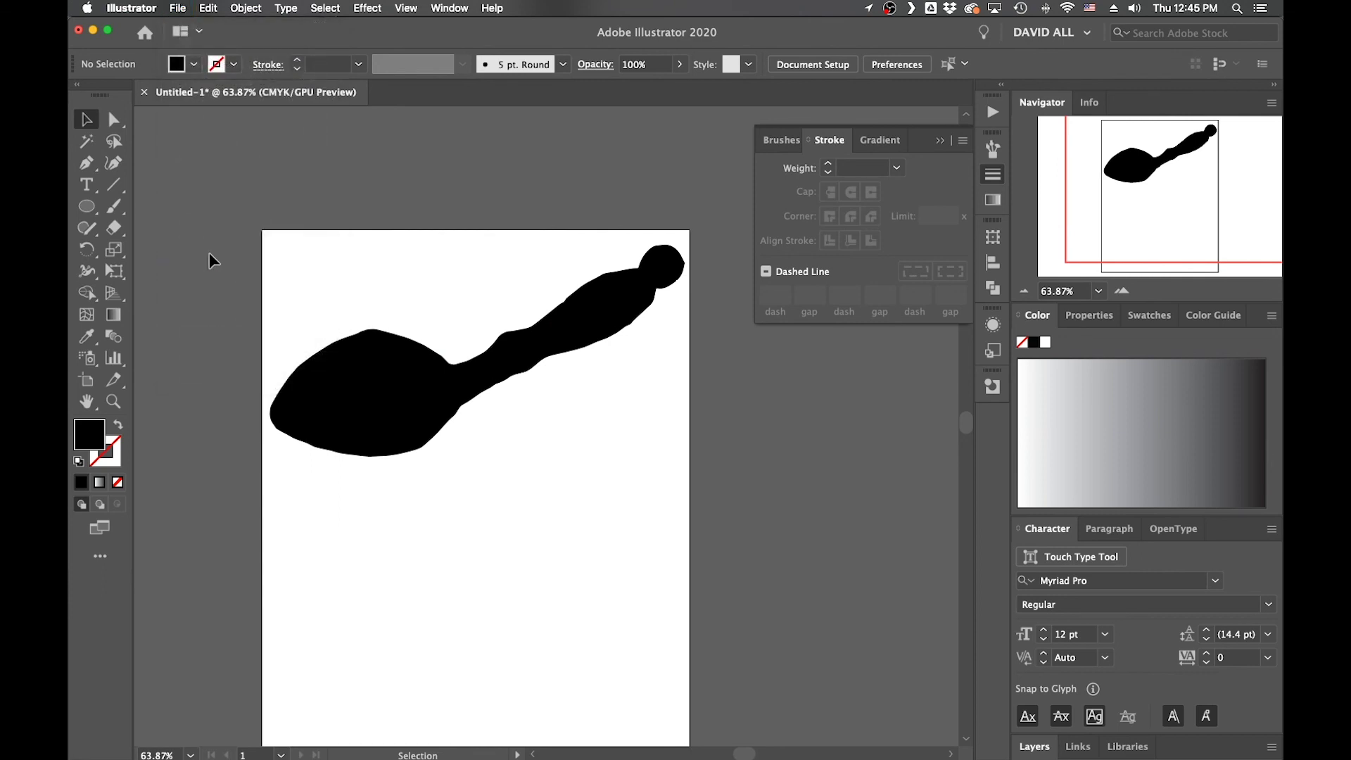
{"action": "left_click", "coordinate": [177, 8]}
{"action": "mouse_move", "coordinate": [193, 256]}
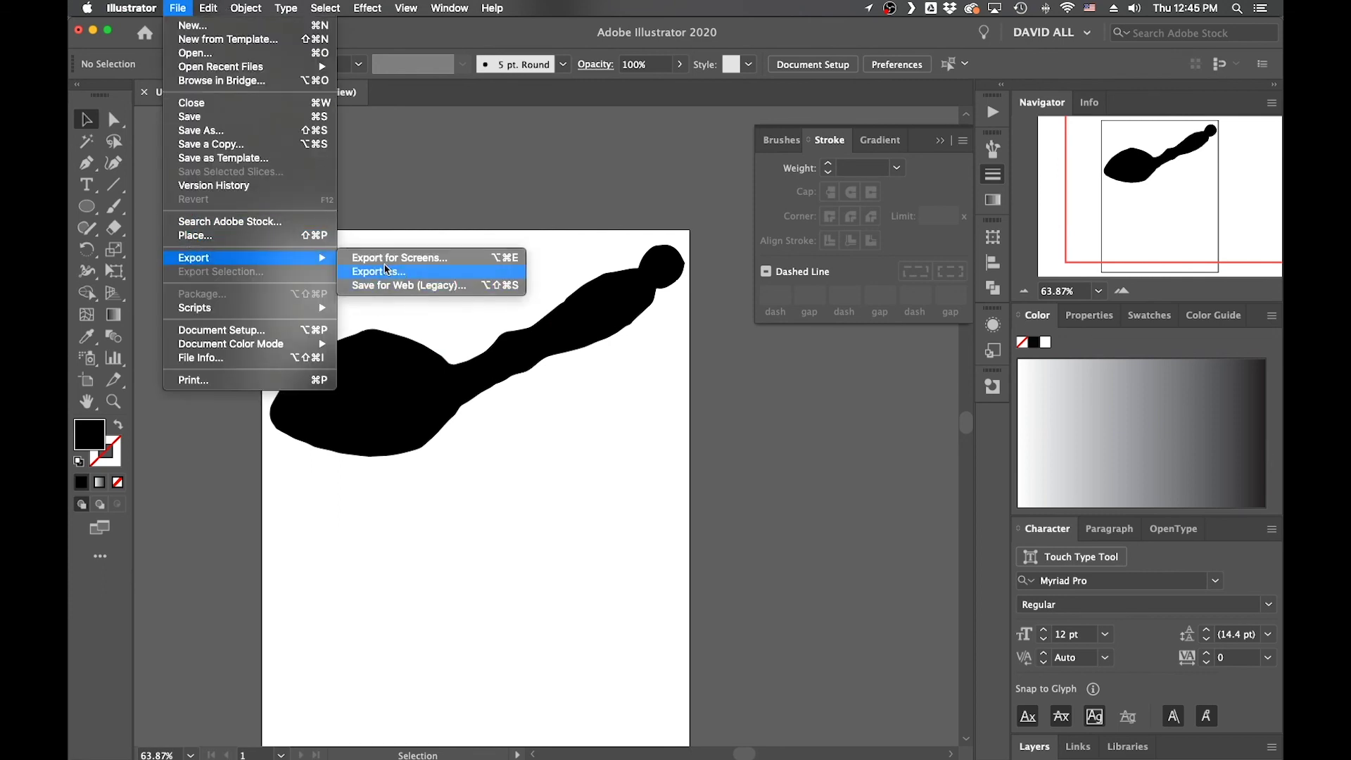
{"action": "left_click", "coordinate": [383, 272]}
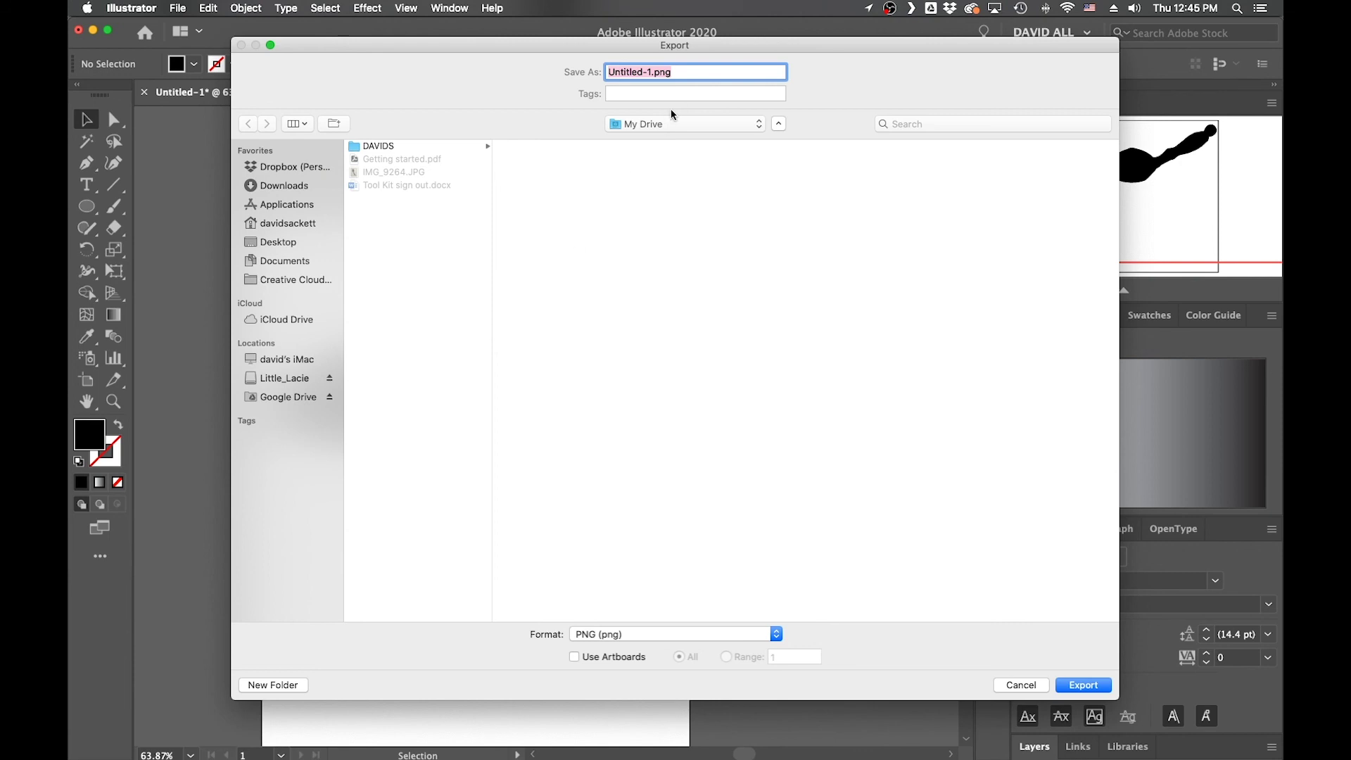
{"action": "left_click", "coordinate": [615, 637]}
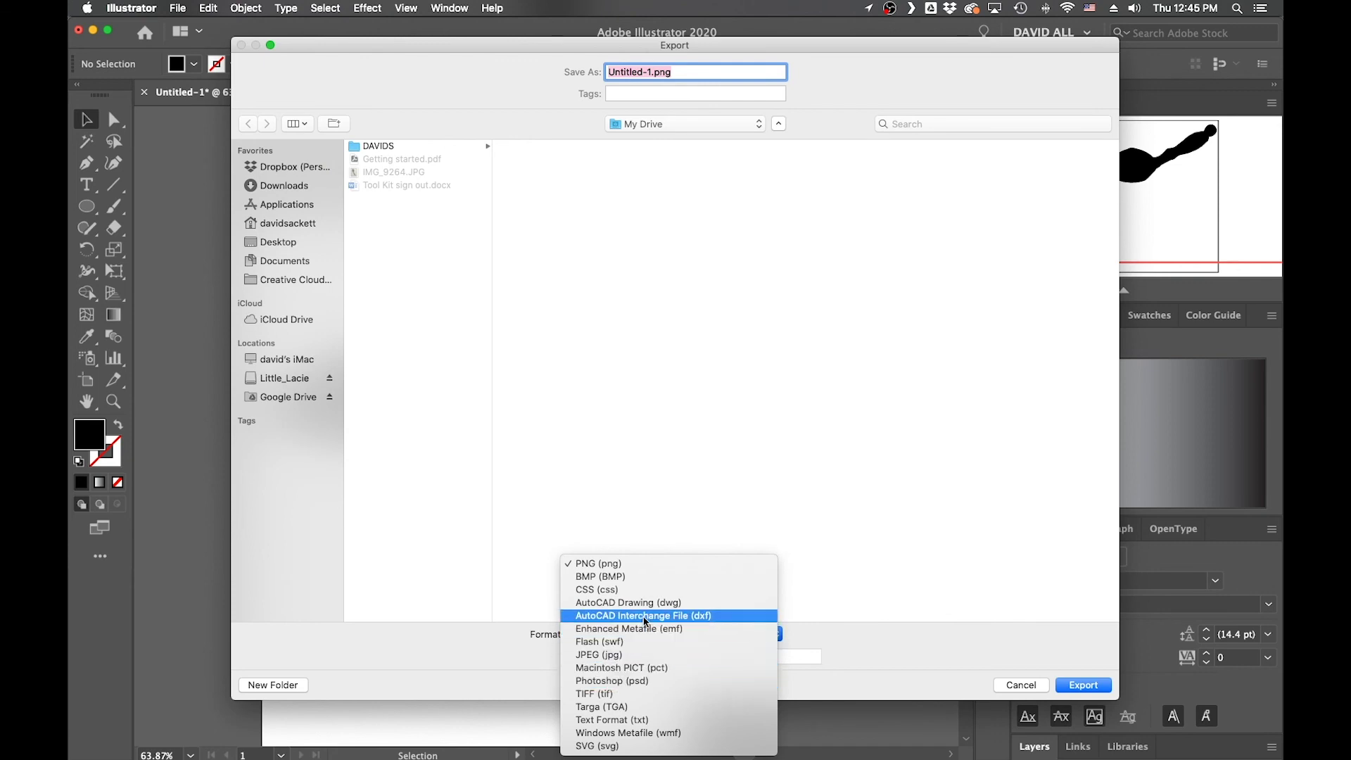
{"action": "left_click", "coordinate": [719, 617]}
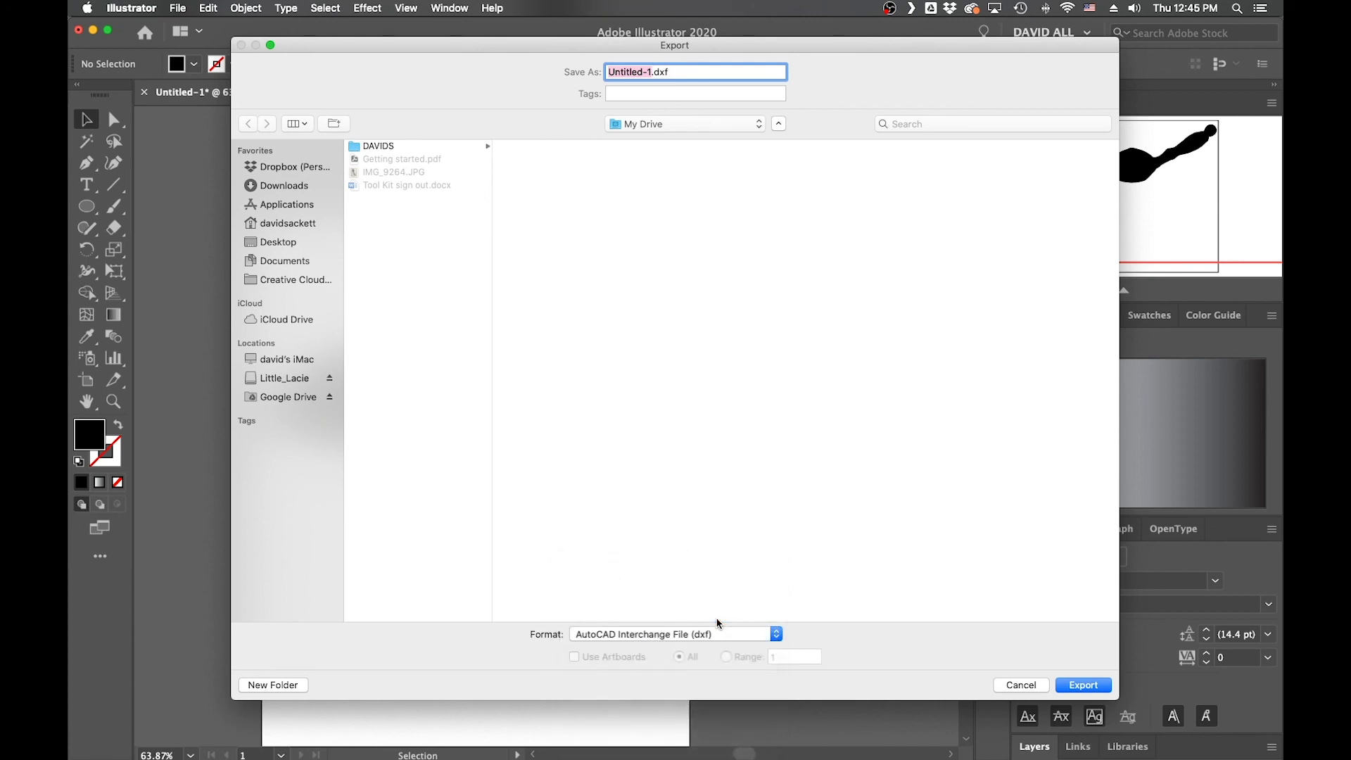
{"action": "type", "text": "r"}
{"action": "type", "text": "POON"}
{"action": "left_click", "coordinate": [1086, 686]}
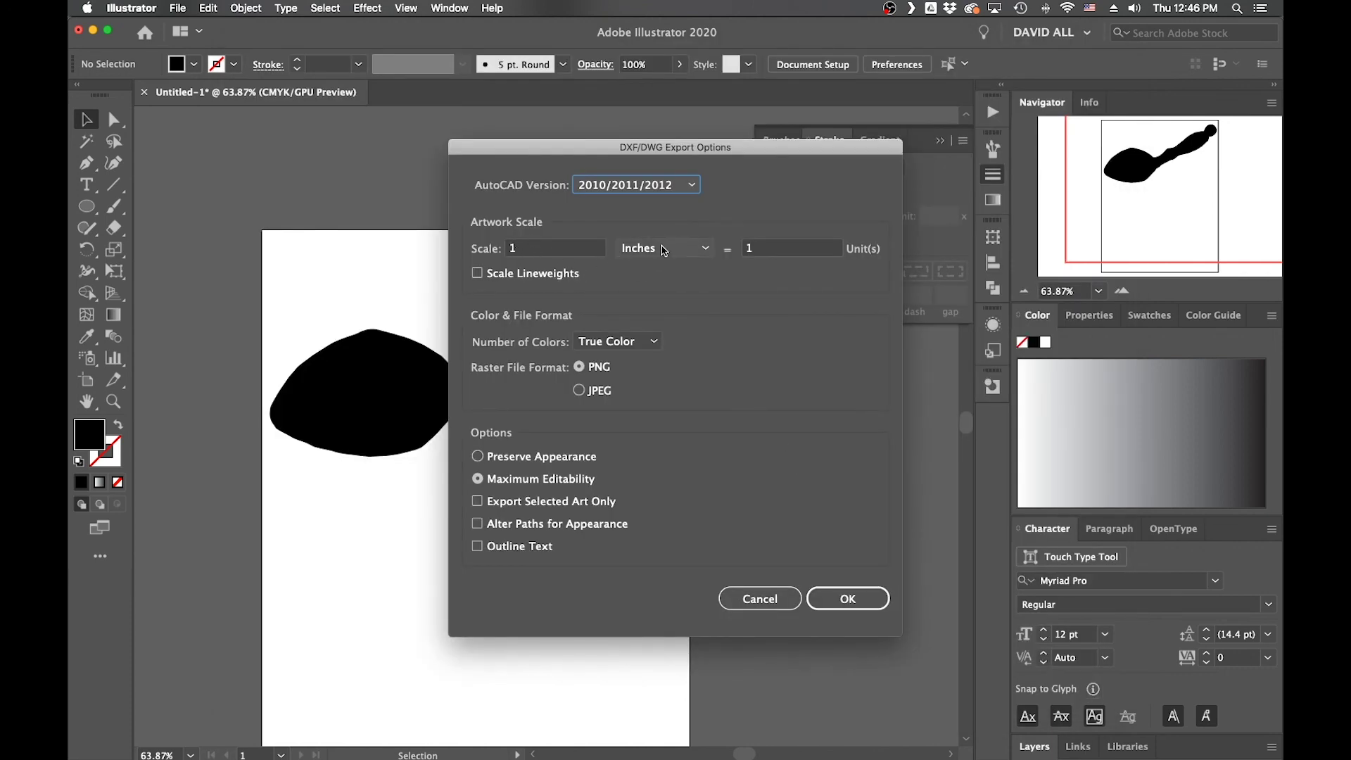
- Review the AutoCAD version choices, keep 2010/2011/2012 with the scale of 1 inch to 1 unit, and complete the DXF export
{"action": "left_click", "coordinate": [618, 186]}
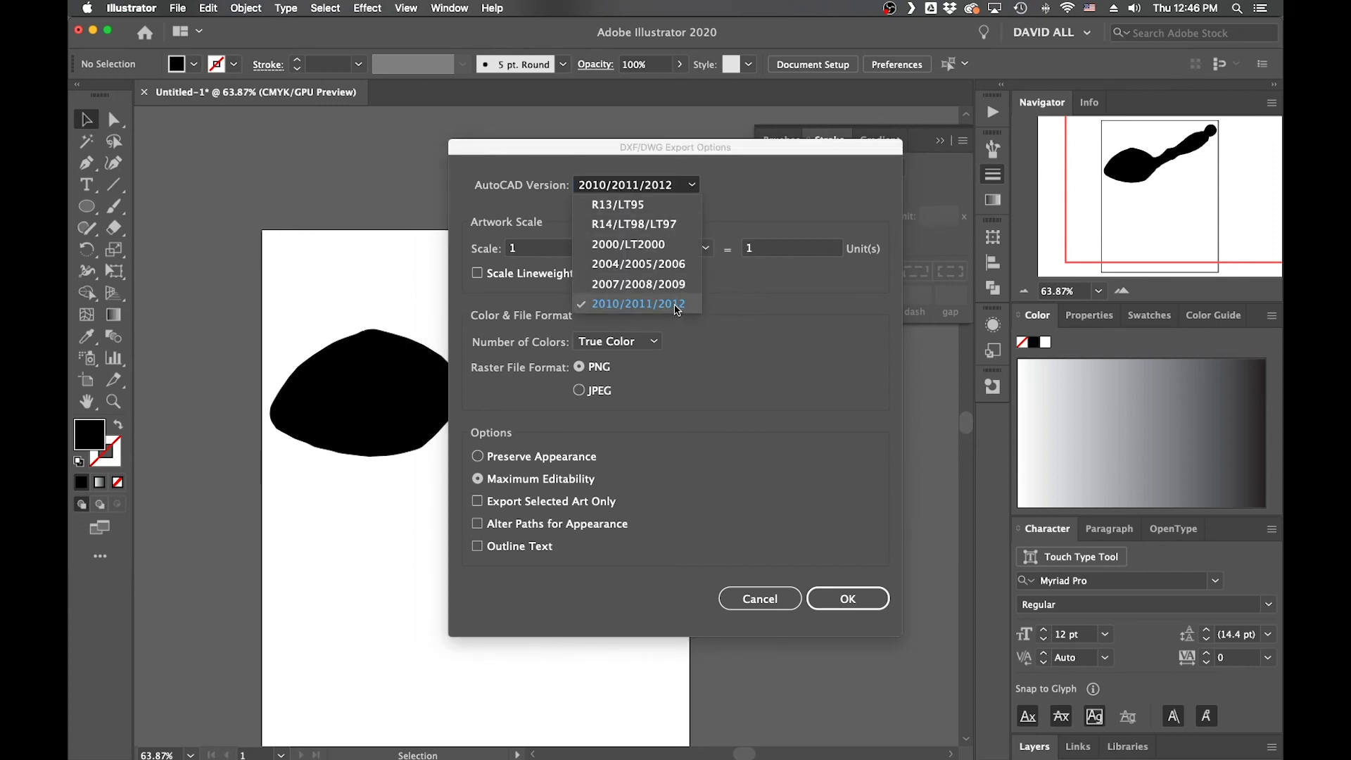
{"action": "left_click", "coordinate": [763, 316]}
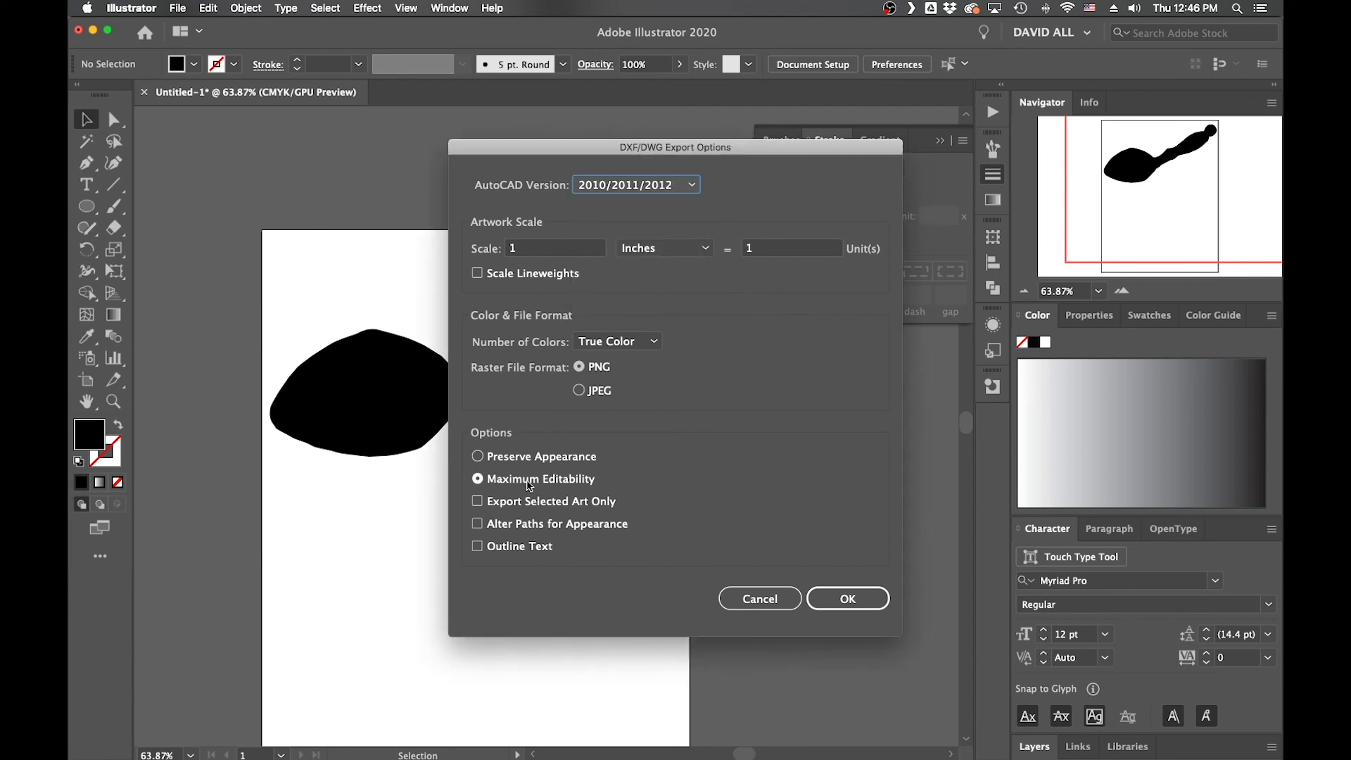
{"action": "left_click", "coordinate": [850, 603]}
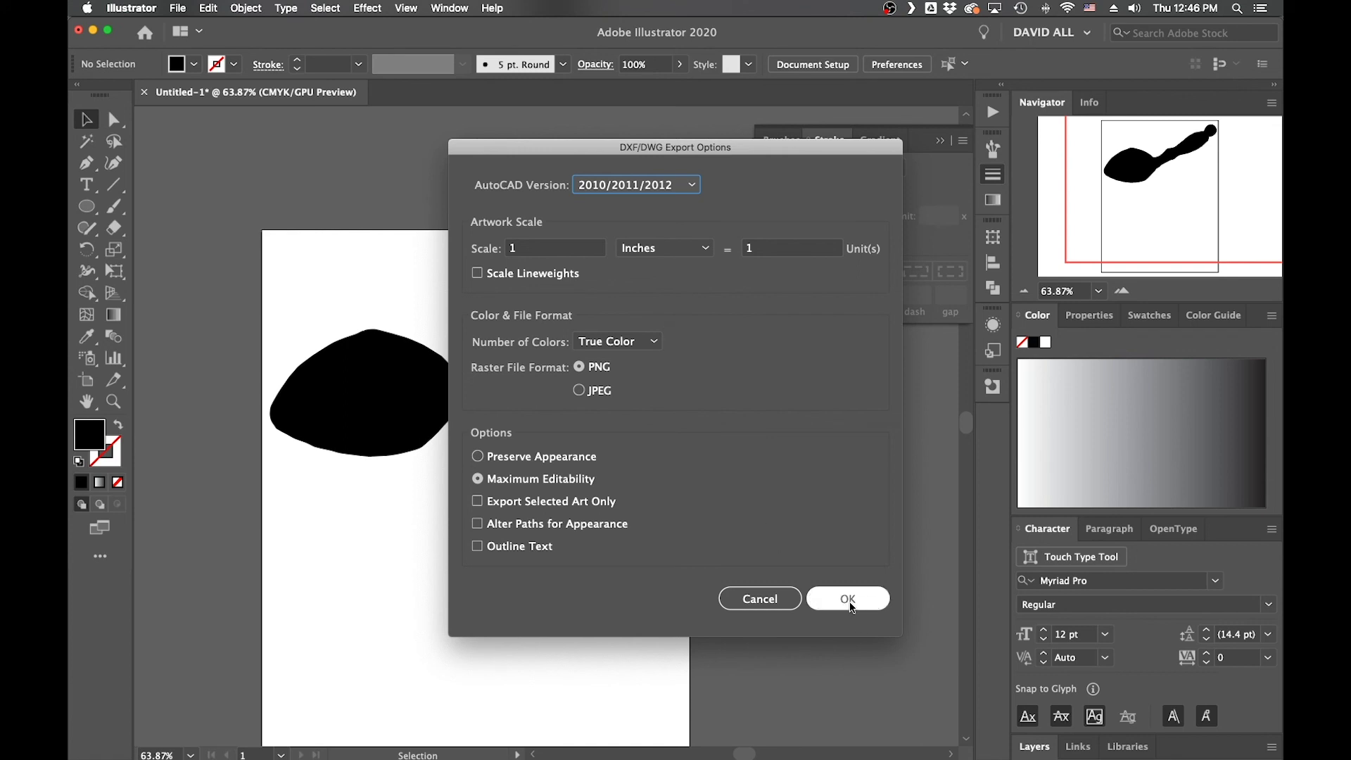
{"action": "left_click", "coordinate": [850, 603]}
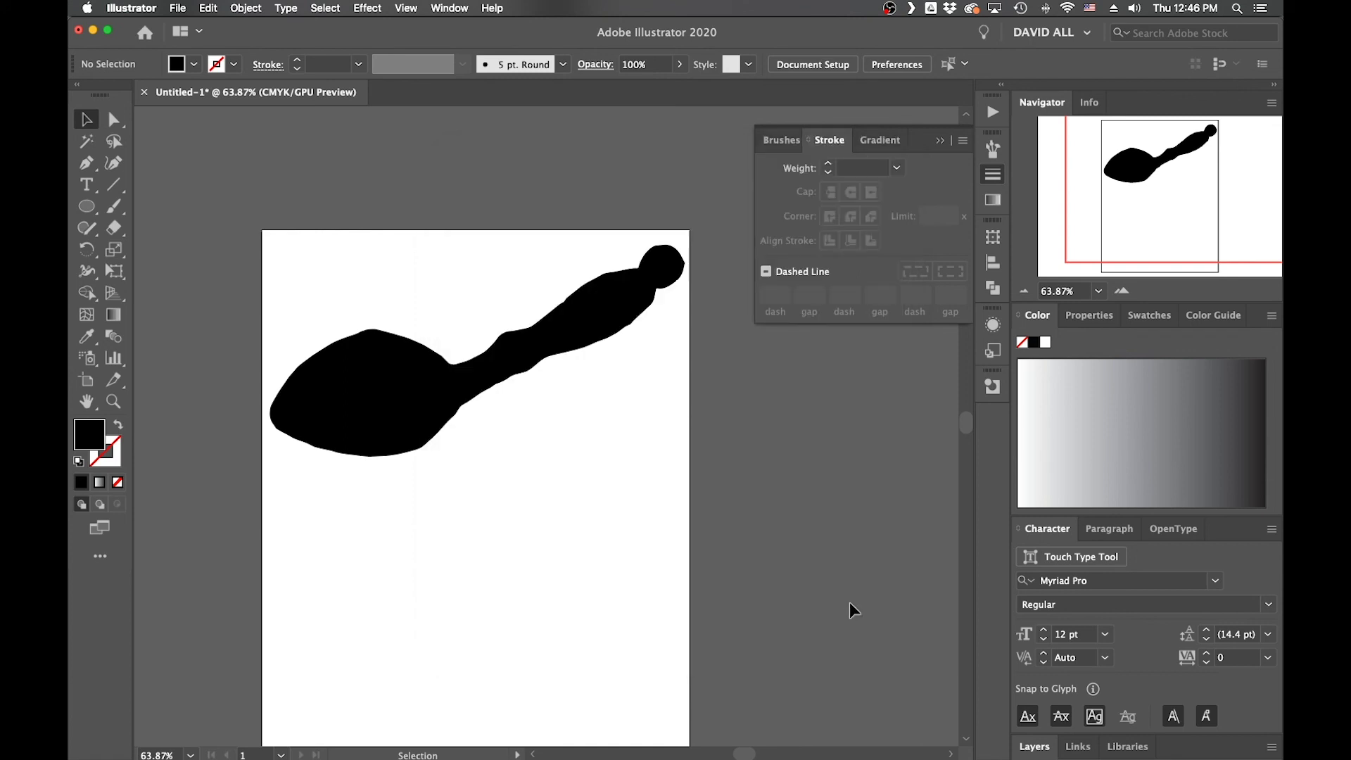